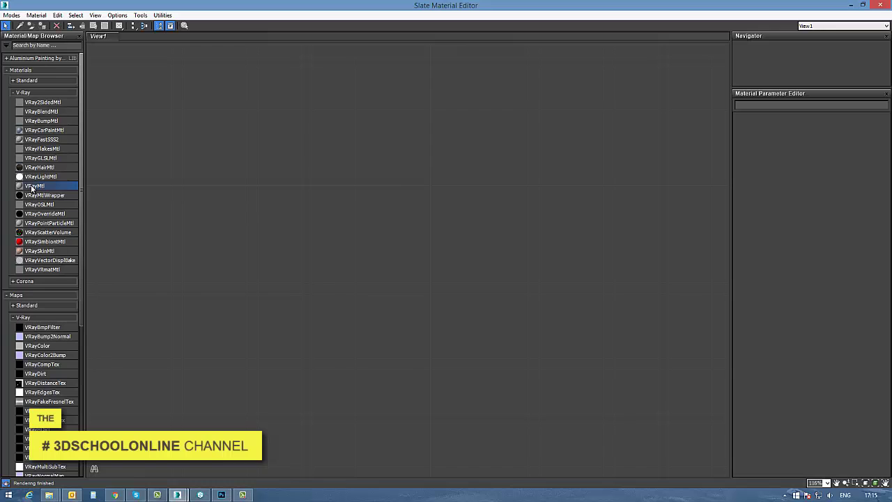
Create a VRayMtl node, assign the bitmap 38 PEA CU.jpg to its diffuse map, and enlarge the material's preview.
mouse_move(32, 187)
left_mouse_down()
mouse_move(373, 170)
mouse_move(265, 171)
left_mouse_up()
double_click(275, 170)
mouse_move(299, 185)
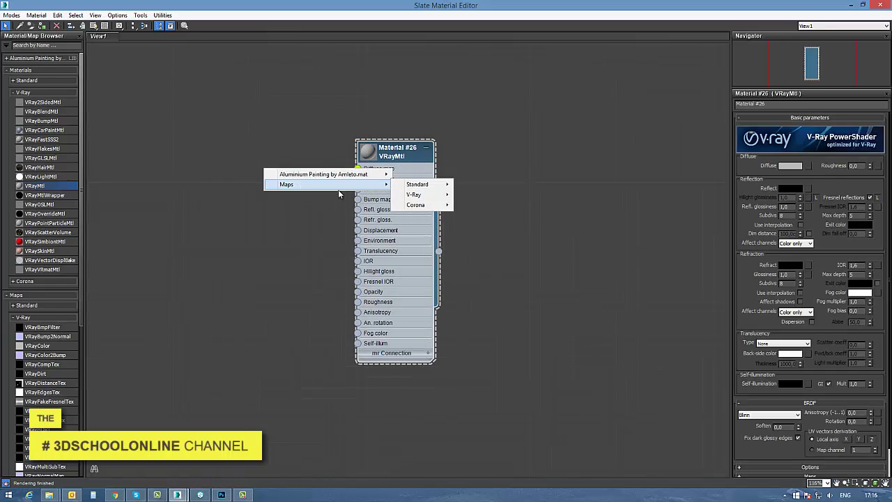
mouse_move(416, 185)
left_click(481, 105)
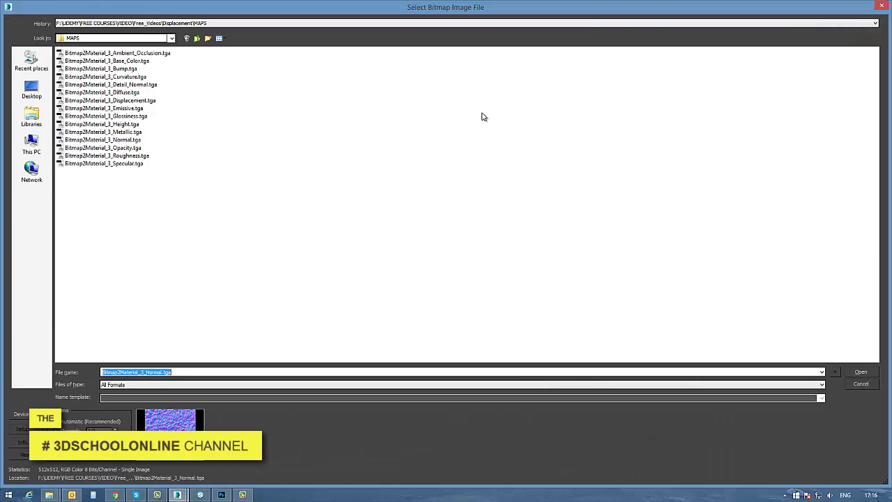
left_click(197, 38)
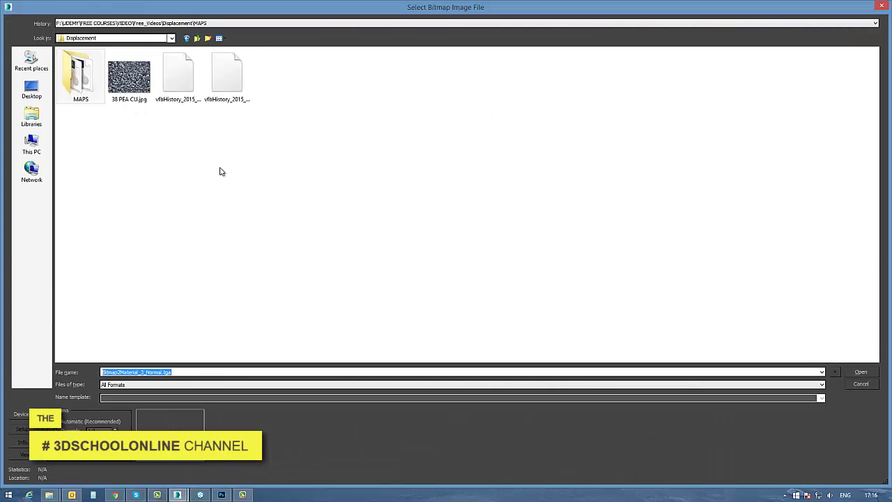
double_click(138, 92)
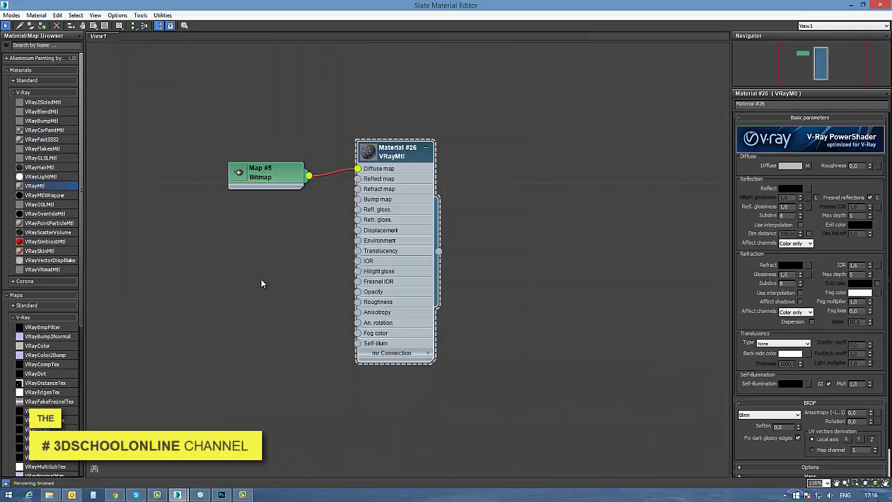
double_click(367, 155)
left_click_drag(373, 157, 438, 124)
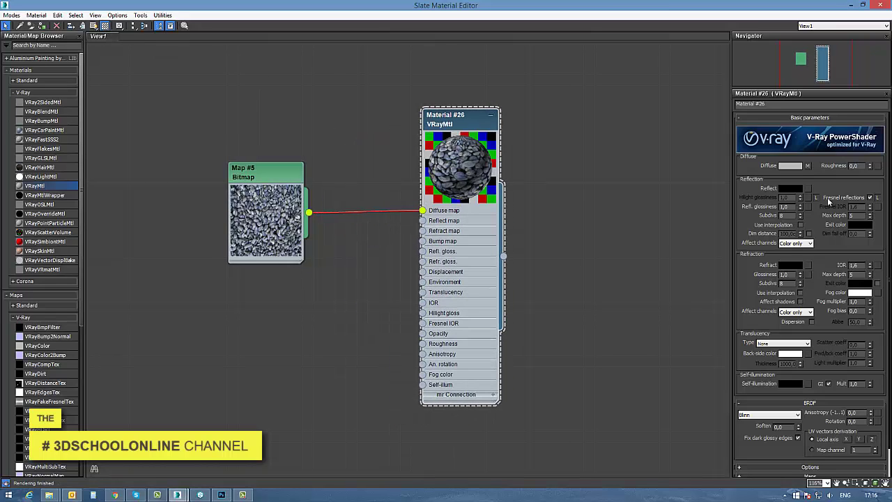
Set the material's reflection colour to a grey with value 86 and its reflection glossiness to 0.87.
left_click(787, 189)
left_click_drag(268, 75, 270, 86)
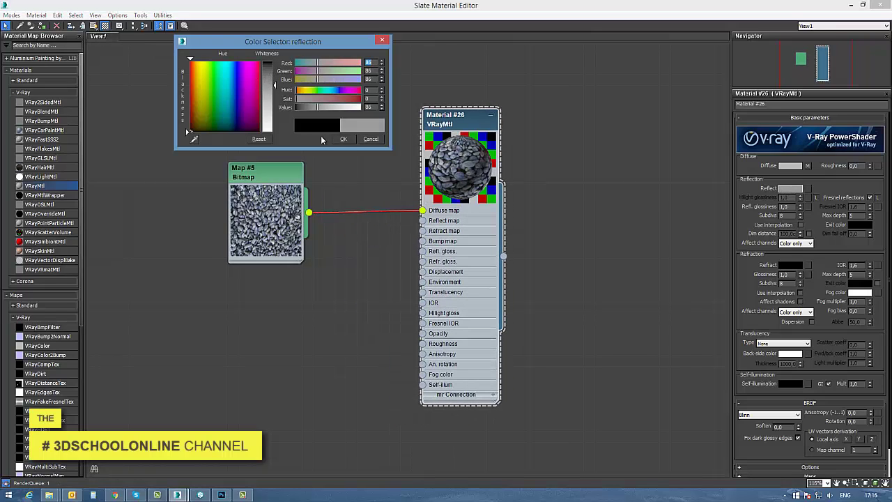
left_click(339, 140)
left_click_drag(437, 126, 425, 157)
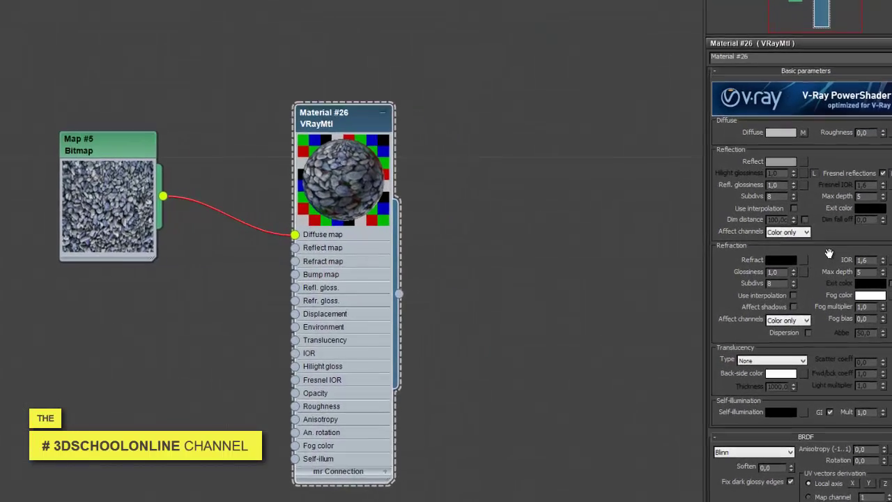
left_click_drag(792, 236, 793, 231)
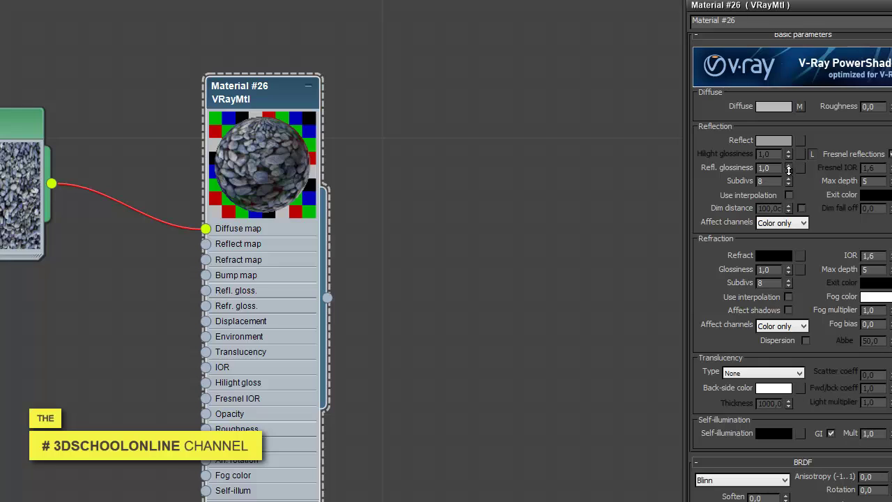
left_click_drag(788, 171, 790, 176)
left_click_drag(231, 105, 231, 89)
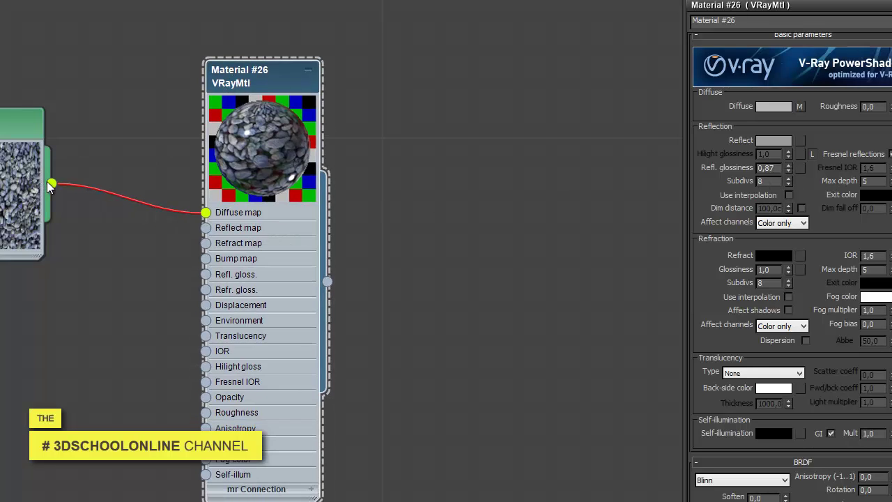
Connect the pebble bitmap to the material's bump, reflect and reflection glossiness map inputs as well.
left_click_drag(50, 184, 205, 260)
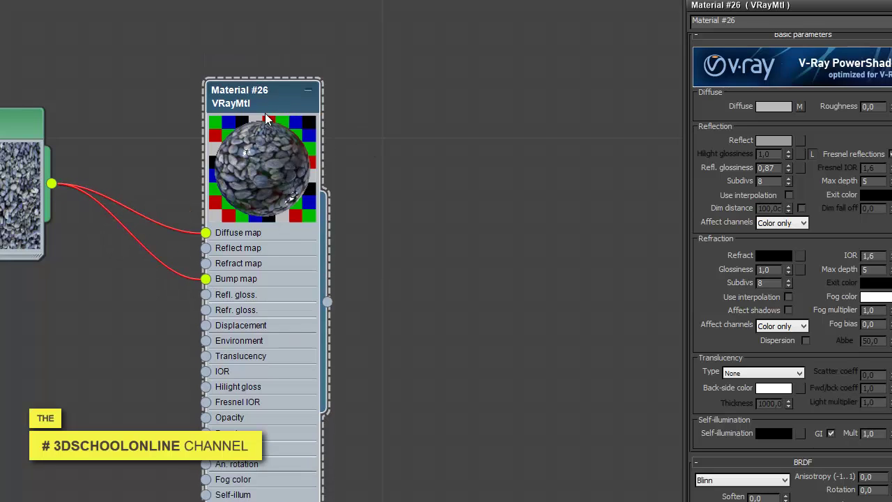
left_click_drag(52, 184, 205, 248)
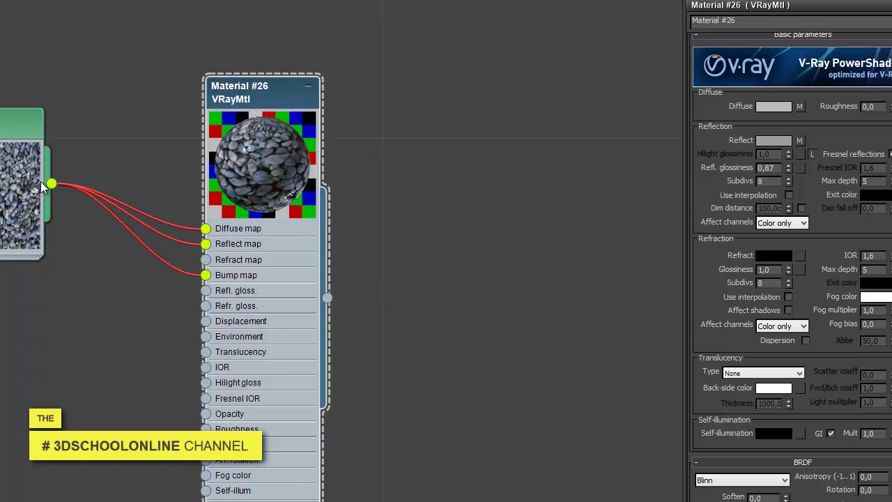
left_click_drag(51, 184, 206, 290)
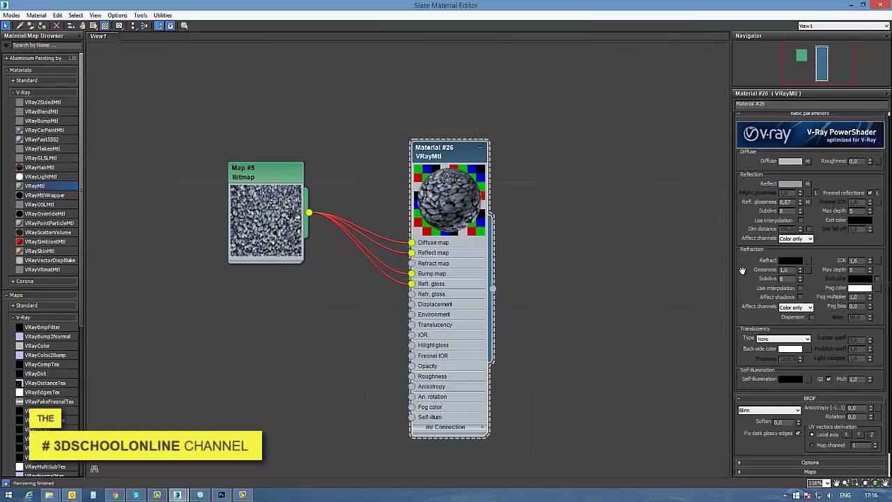
Set the material's RGlossiness map amount to 36.
scroll(784, 345, "down", 2)
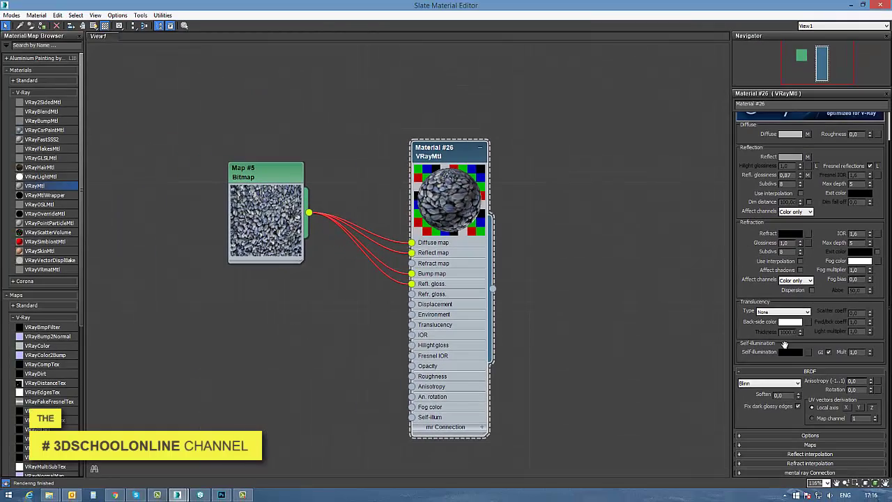
left_click(796, 445)
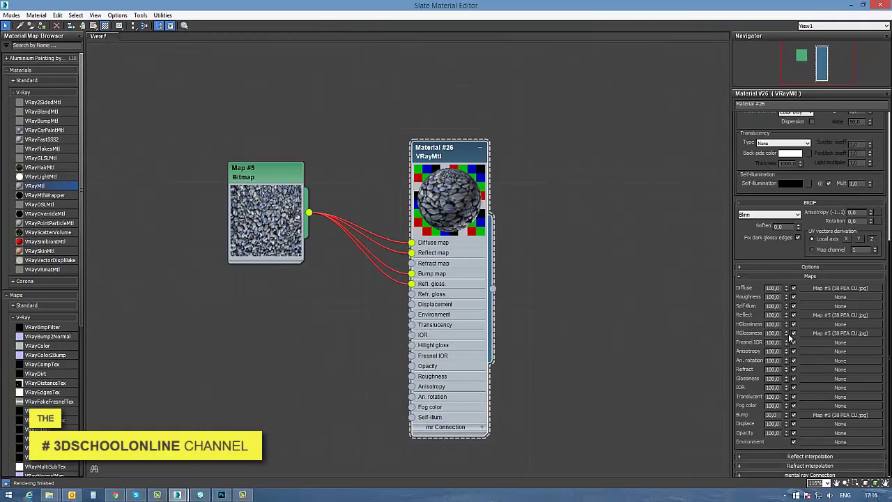
left_click_drag(787, 335, 790, 363)
Unlock the Fresnel IOR from the refraction IOR and set it to 2.0.
scroll(759, 181, "up", 5)
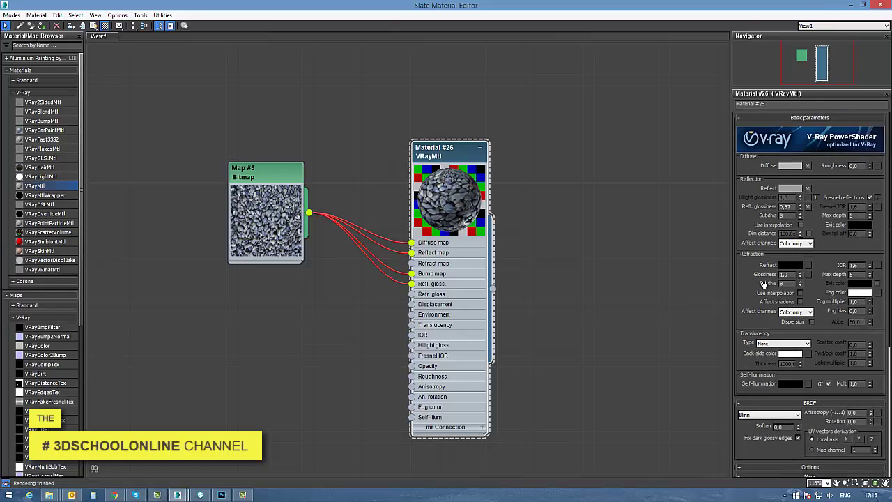
left_click(871, 197)
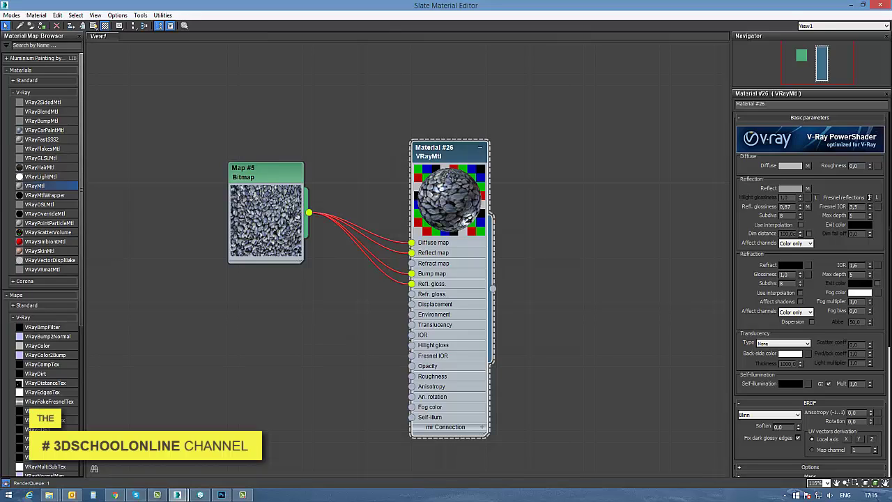
left_click_drag(869, 199, 870, 205)
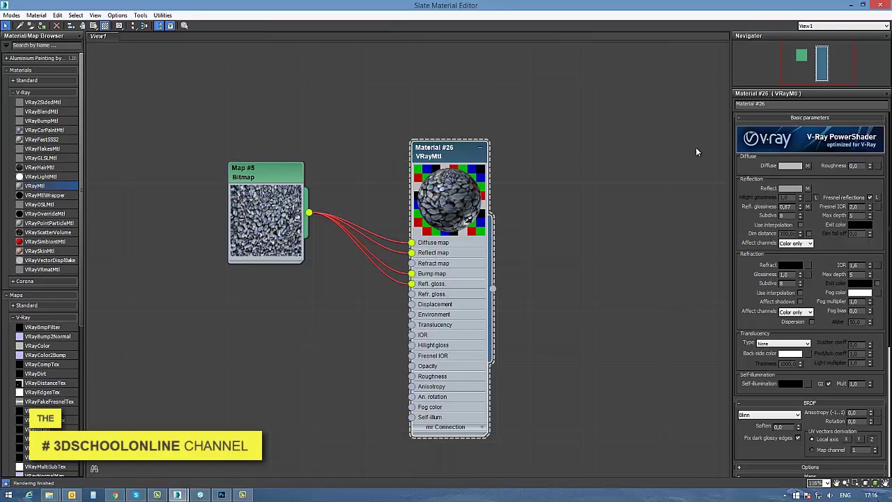
double_click(803, 4)
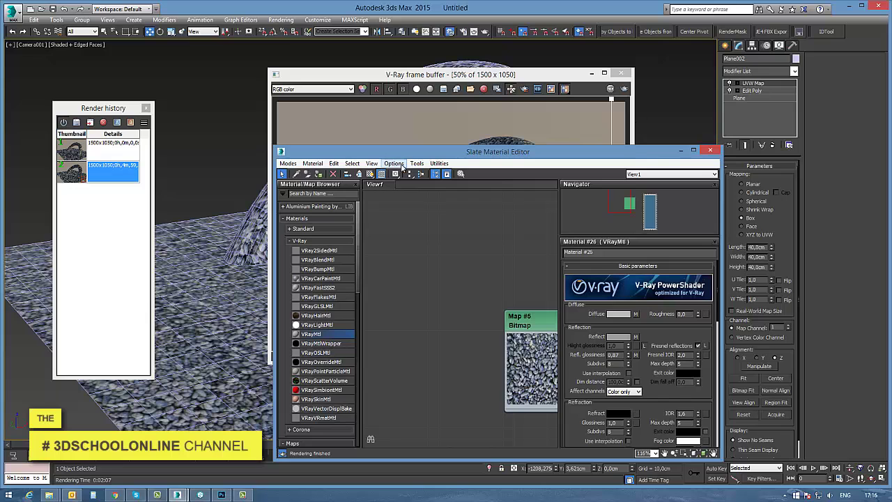
left_click_drag(370, 119, 305, 108)
double_click(453, 113)
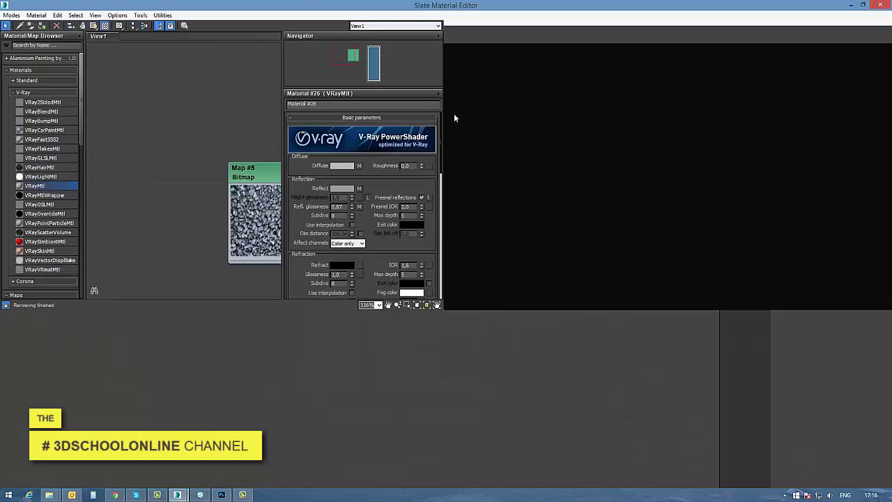
middle_click_drag(429, 209, 471, 227)
scroll(471, 231, "up", 2)
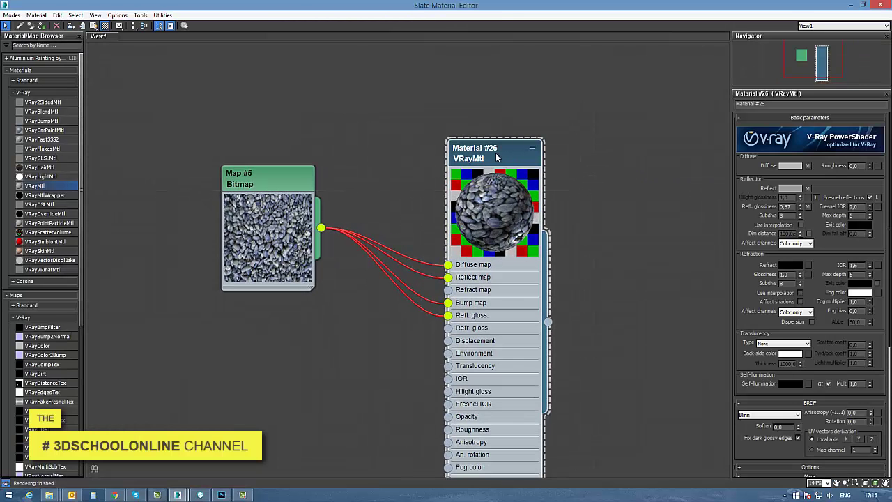
Close the material editor and view the bump-mapped render at 100% in the maximized V-Ray frame buffer.
left_click(881, 5)
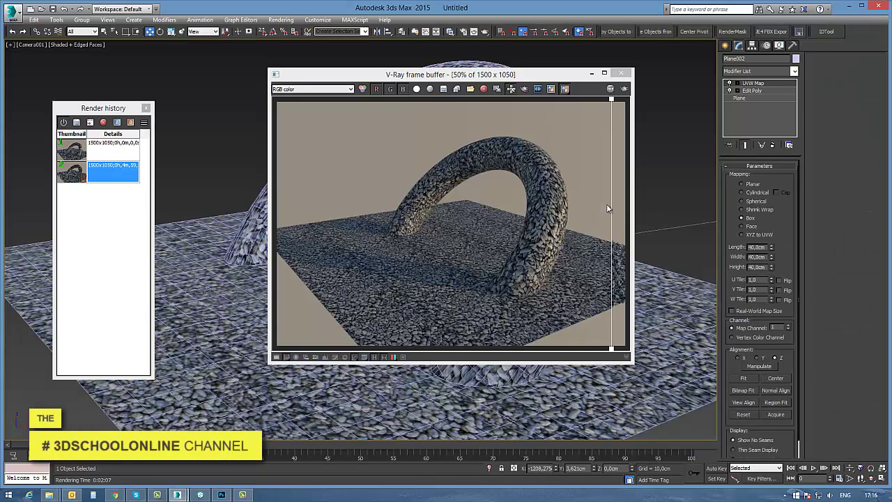
left_click(603, 72)
double_click(505, 232)
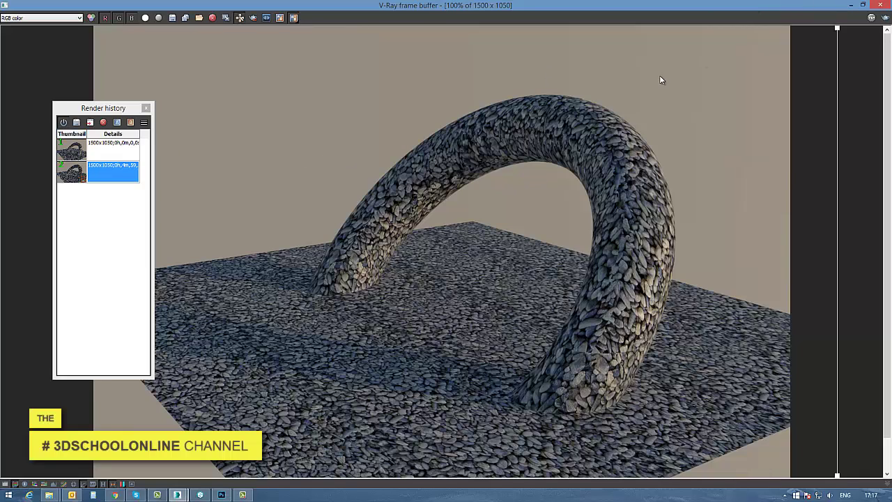
left_click(852, 6)
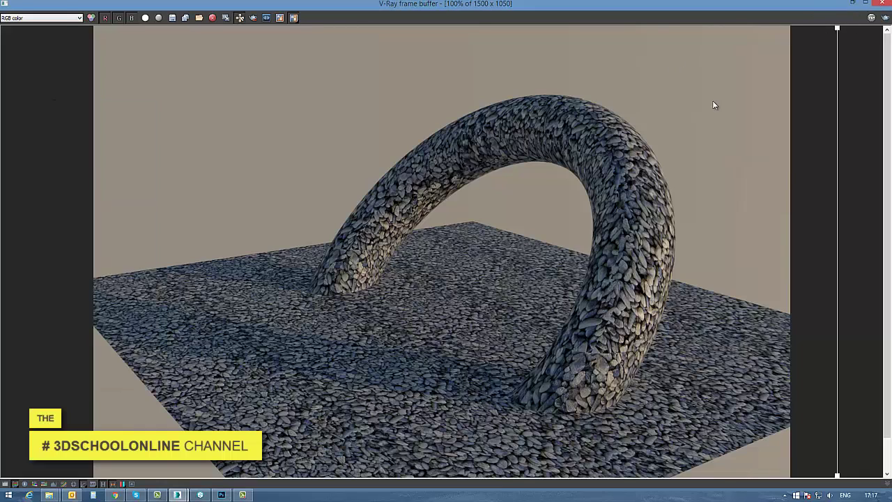
Reopen the material editor and move the bitmap connection from the material's bump input to its displacement input.
left_click(450, 32)
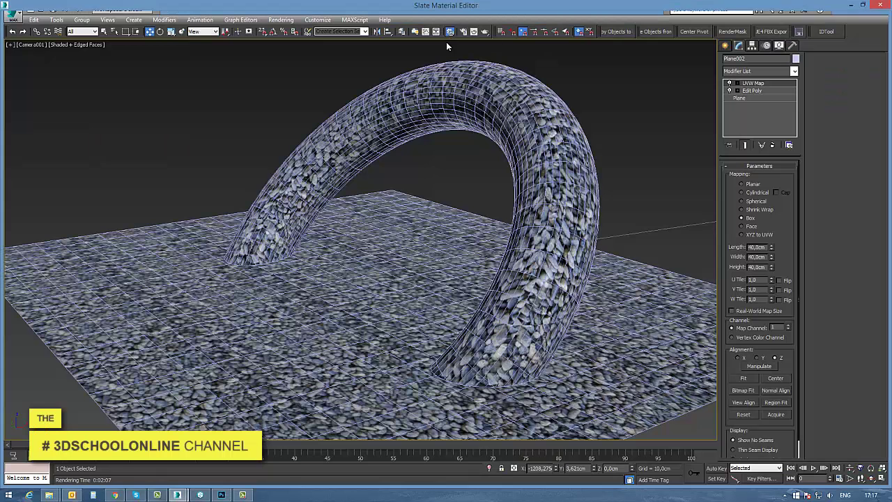
left_click_drag(507, 129, 520, 117)
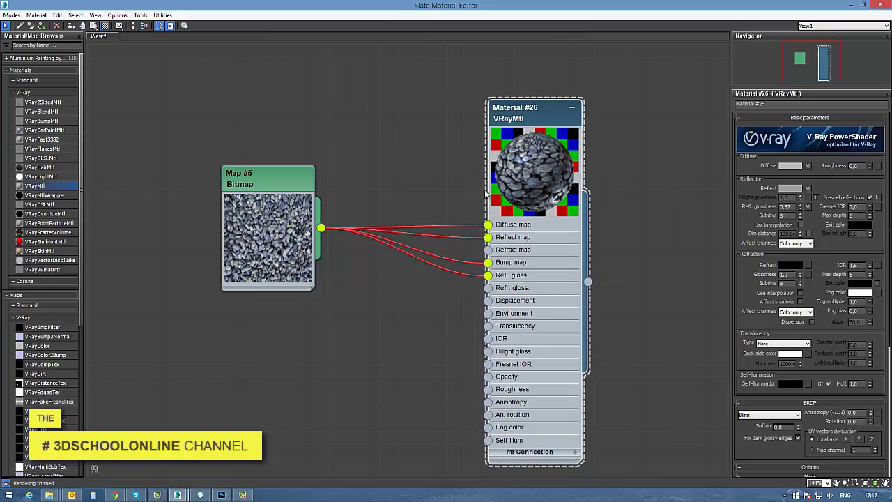
left_click_drag(488, 263, 488, 300)
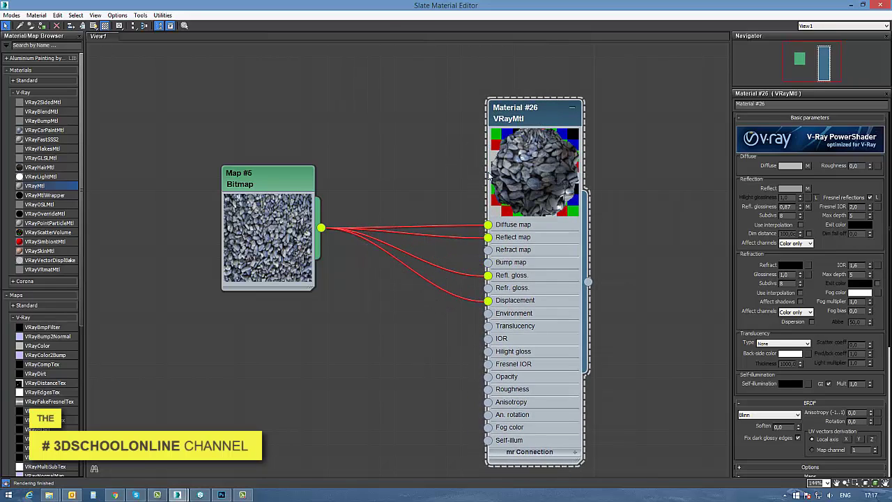
Set the material's Displace map amount to 4 and minimize the material editor.
scroll(764, 304, "down", 5)
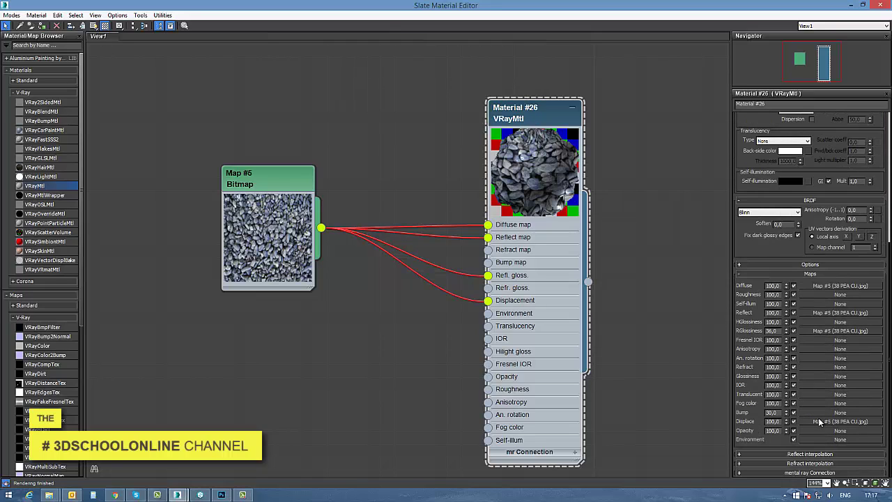
type("4")
key("Return")
left_click(850, 5)
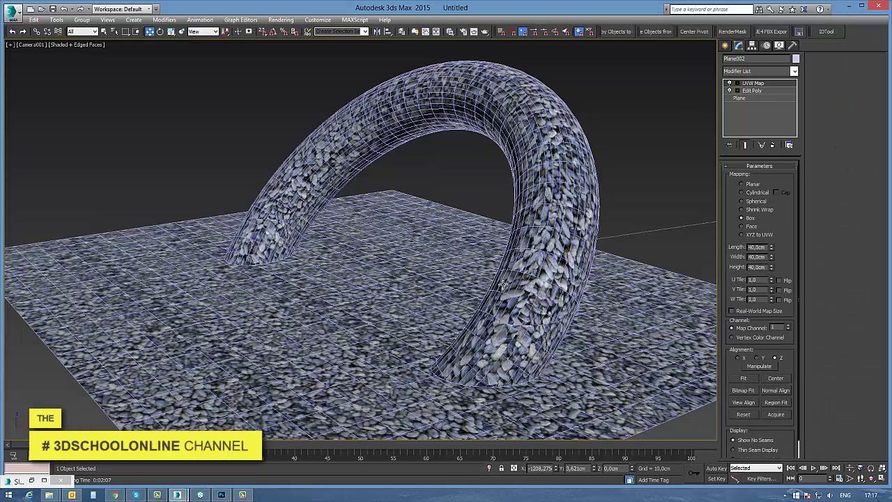
Bring back the V-Ray frame buffer and sweep the comparison divider across the image to reveal the displacement render.
right_click(403, 274)
left_click(446, 373)
left_click_drag(839, 352, 217, 297)
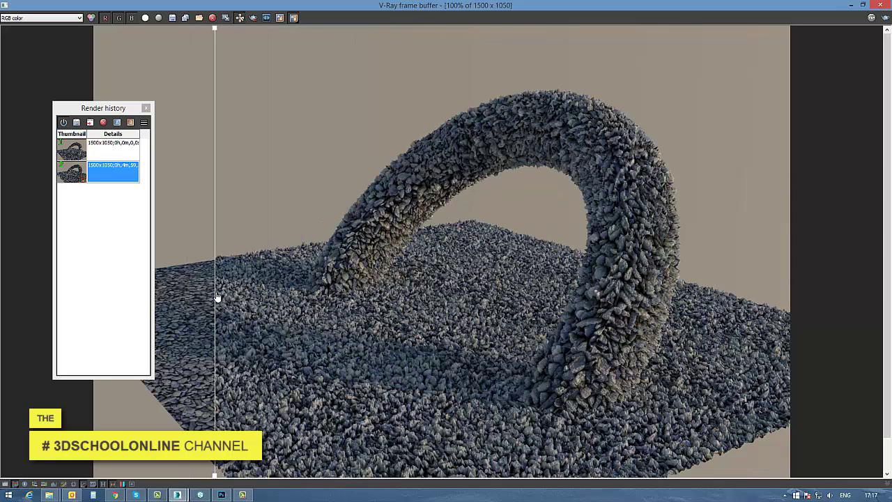
Examine the displaced pebbles up close along the arch, at its base and across the ground plane.
scroll(389, 394, "up", 2)
middle_click_drag(575, 379, 308, 326)
middle_click_drag(542, 418, 460, 472)
middle_click_drag(641, 233, 543, 334)
middle_click_drag(540, 188, 579, 345)
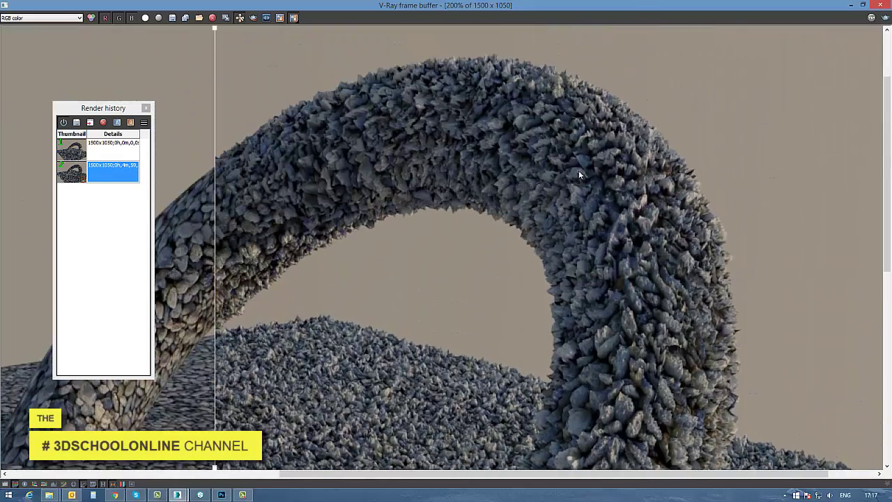
middle_click_drag(542, 213, 684, 245)
middle_click_drag(531, 252, 547, 195)
scroll(539, 235, "down", 1)
middle_click_drag(539, 229, 474, 287)
scroll(430, 294, "up", 1)
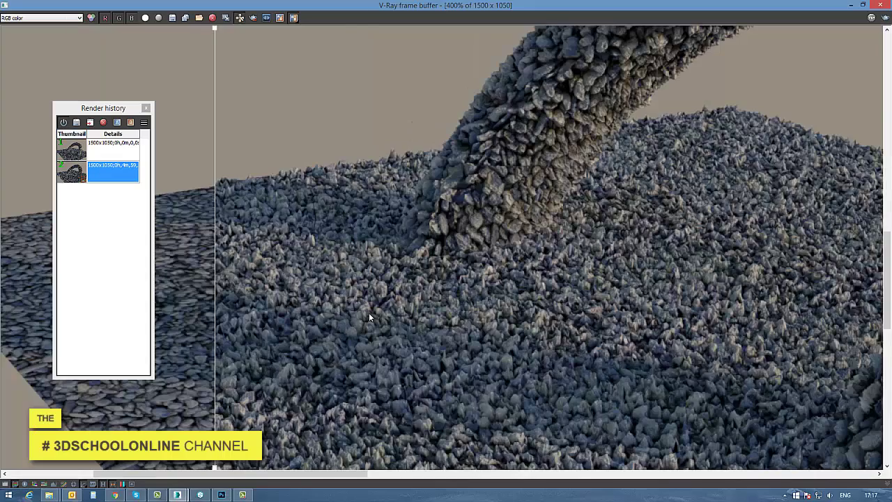
scroll(369, 312, "up", 2)
middle_click_drag(411, 326, 202, 336)
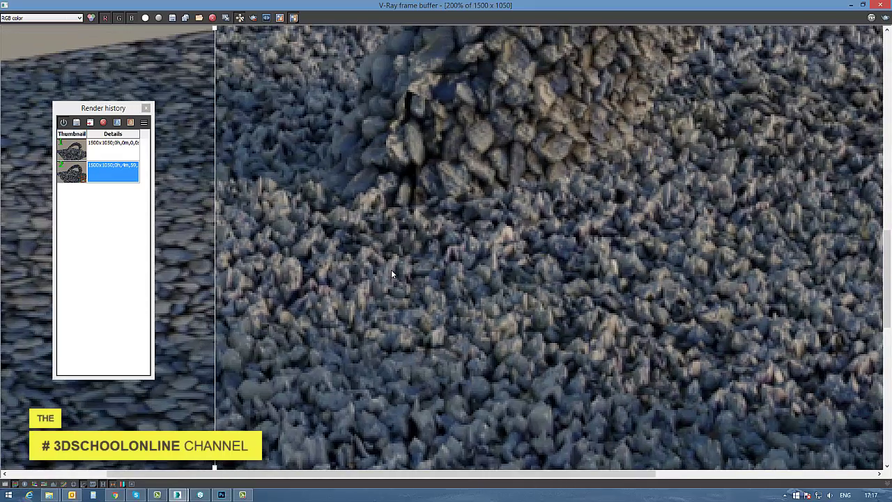
scroll(391, 269, "down", 4)
scroll(359, 152, "down", 2)
scroll(549, 226, "up", 1)
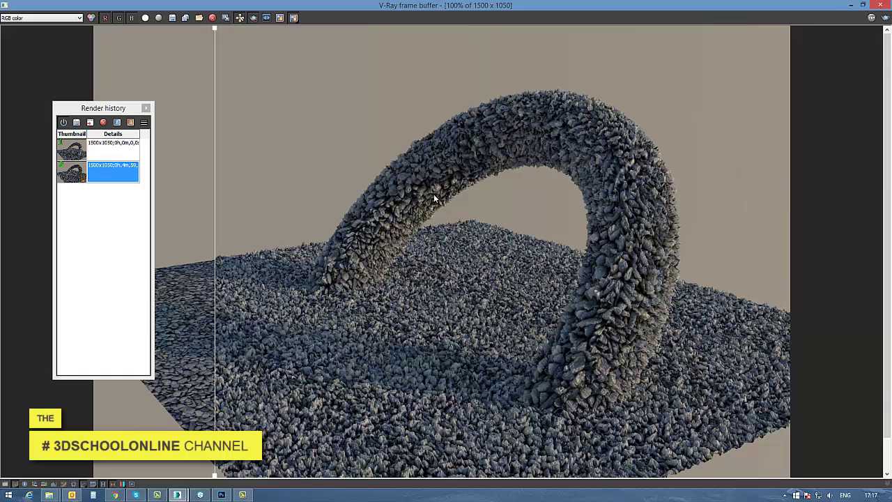
Swap the two compared renders in the frame buffer to check the bump result against the displacement result.
left_click(280, 18)
left_click(293, 18)
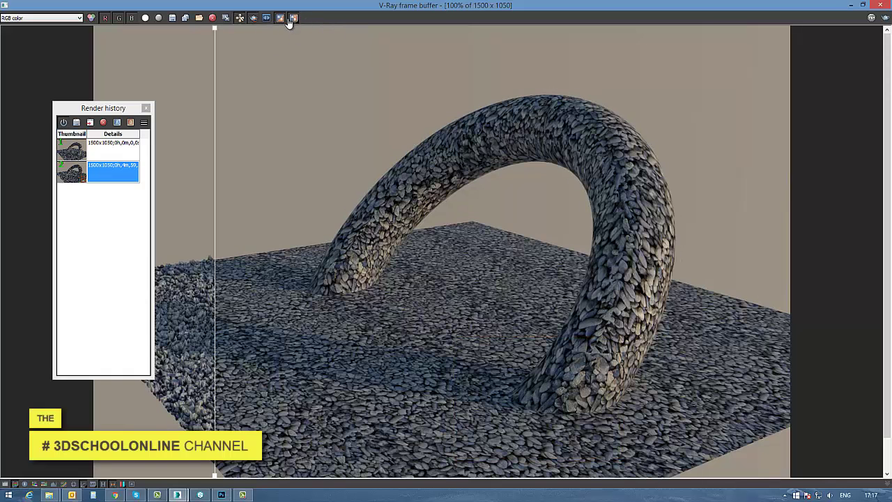
left_click(293, 18)
left_click(294, 19)
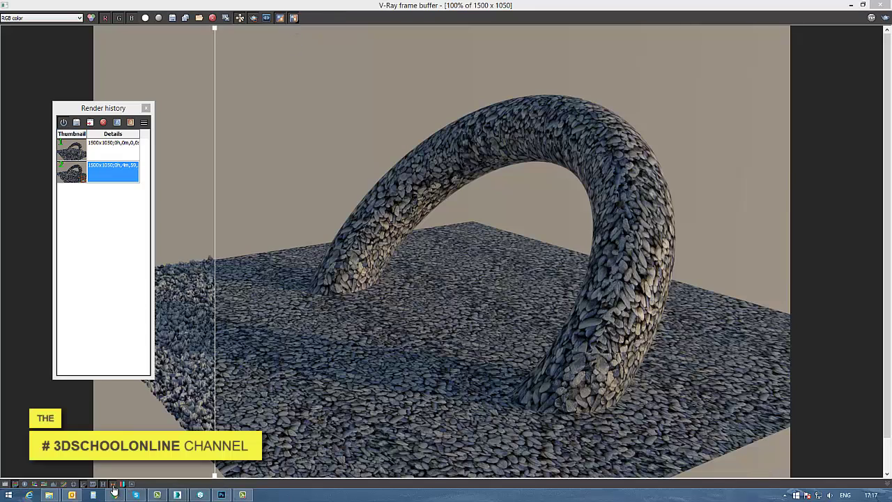
Turn off the render comparison, mark a render region around the arch's front base, and minimize the frame buffer.
left_click(249, 76)
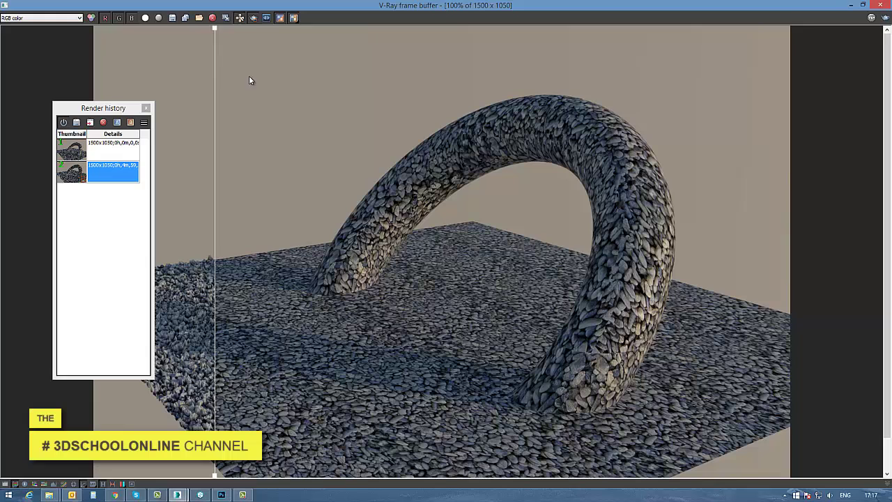
left_click(280, 17)
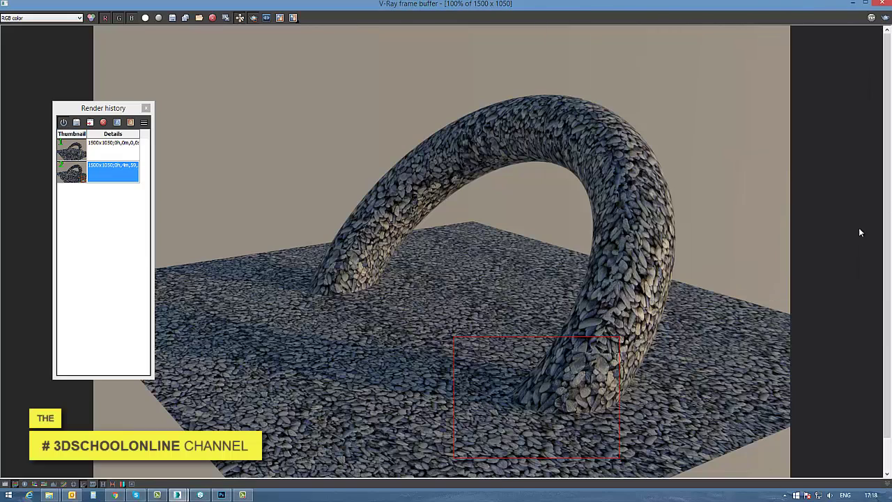
left_click(851, 5)
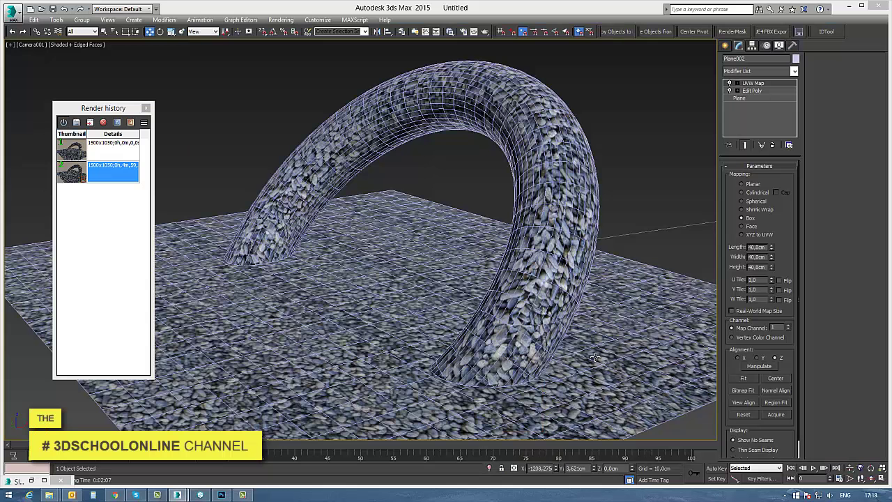
Assign the pebble VRayMtl, Material #26, to the selected mesh and minimize the material editor.
key("m")
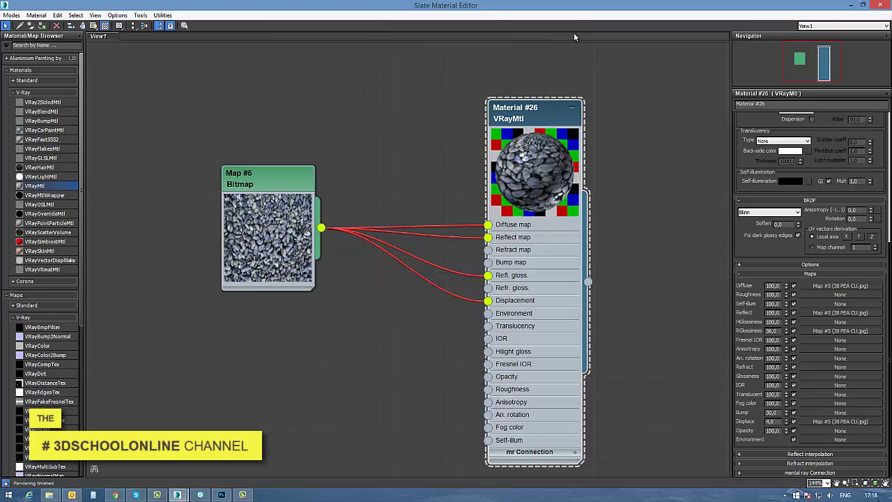
double_click(578, 11)
middle_click_drag(443, 272, 308, 272)
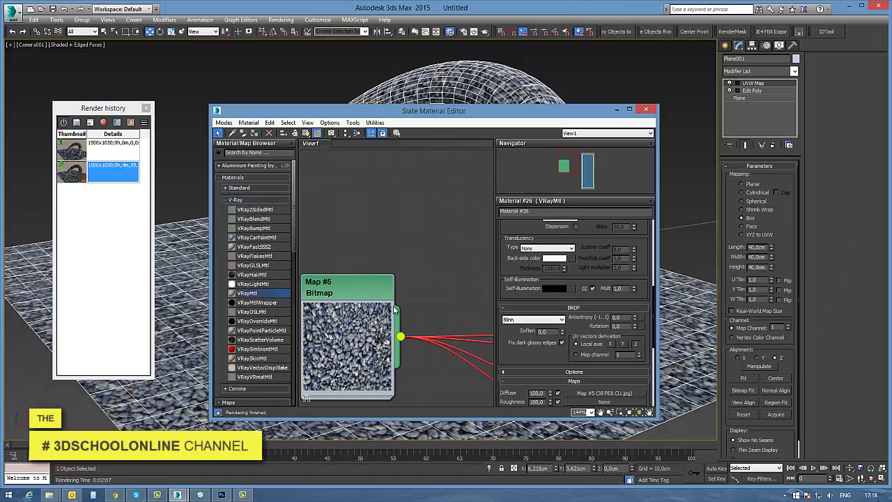
scroll(307, 273, "down", 2)
middle_click_drag(426, 334, 235, 329)
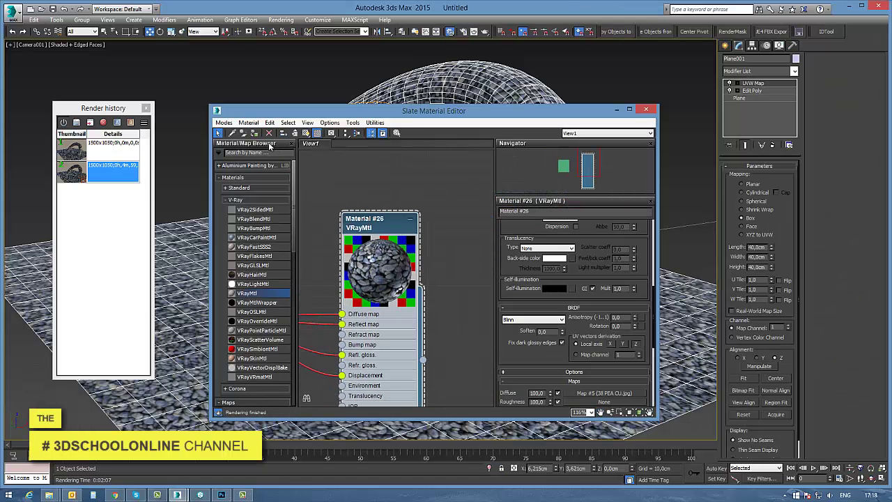
left_click(413, 93)
left_click(254, 133)
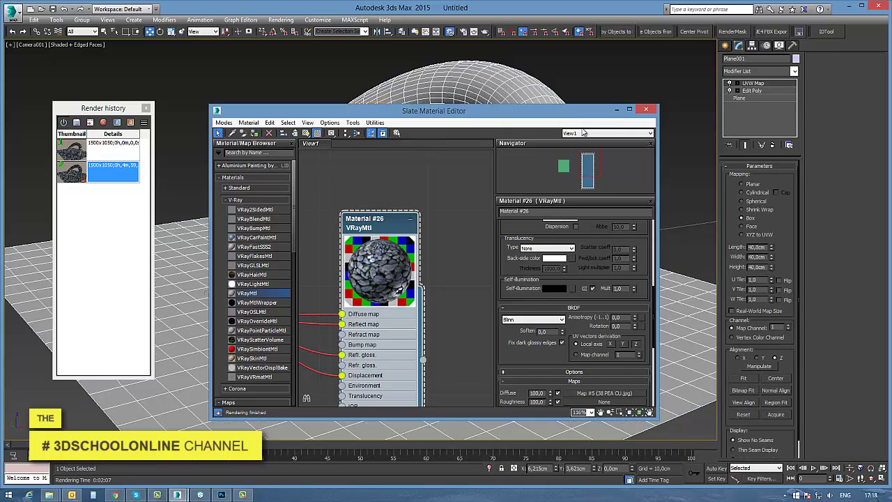
left_click(617, 109)
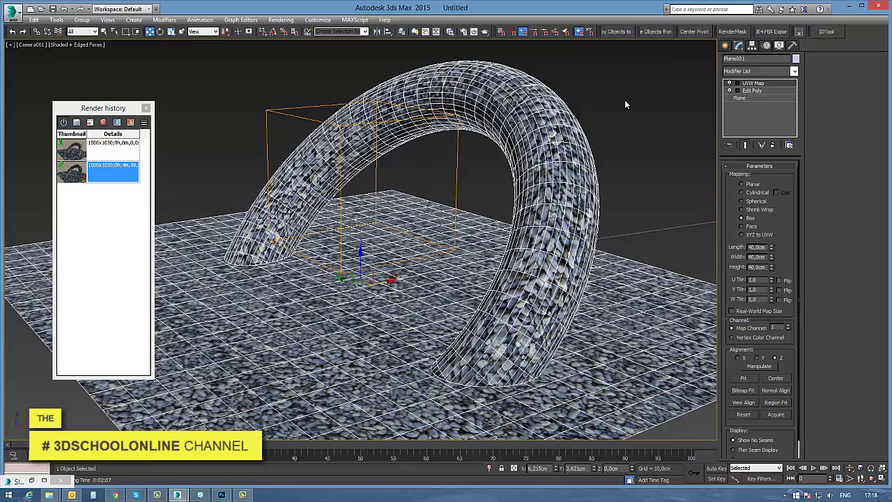
Render the marked region in the V-Ray frame buffer and enlarge the buffer to show the arch's base.
key("shift+q")
double_click(365, 114)
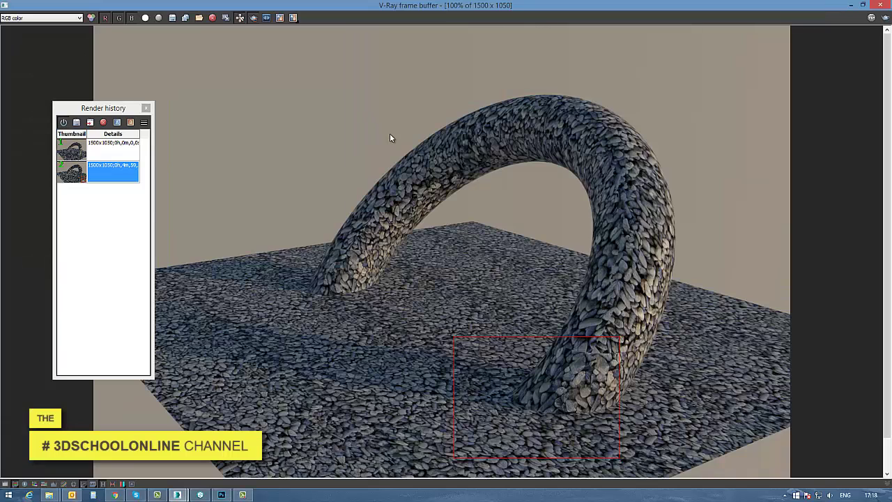
left_click(885, 18)
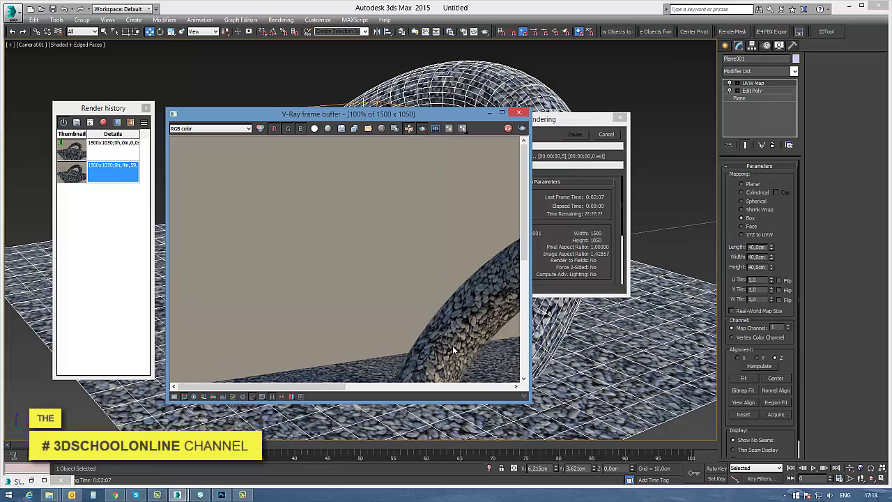
middle_click_drag(452, 346, 314, 253)
scroll(362, 273, "up", 1)
double_click(434, 115)
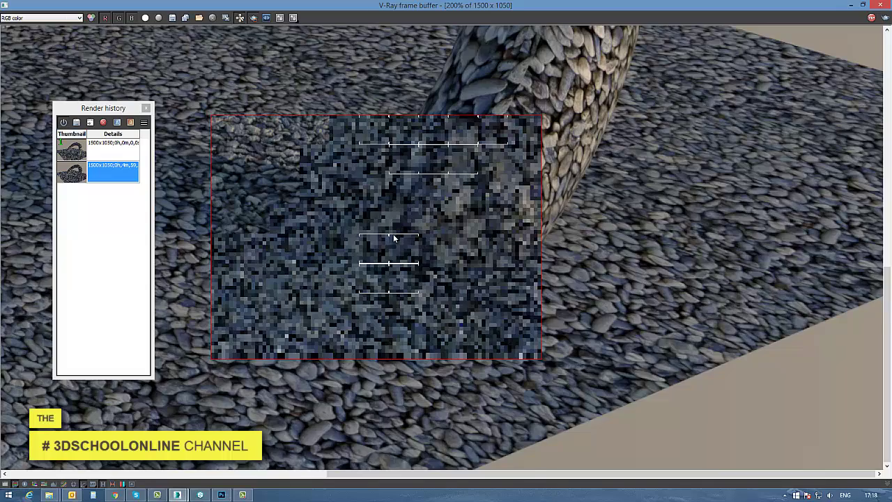
Examine the displaced pebbles in the render region at the arch's base against the surrounding bump-mapped image.
middle_click_drag(393, 234, 411, 252)
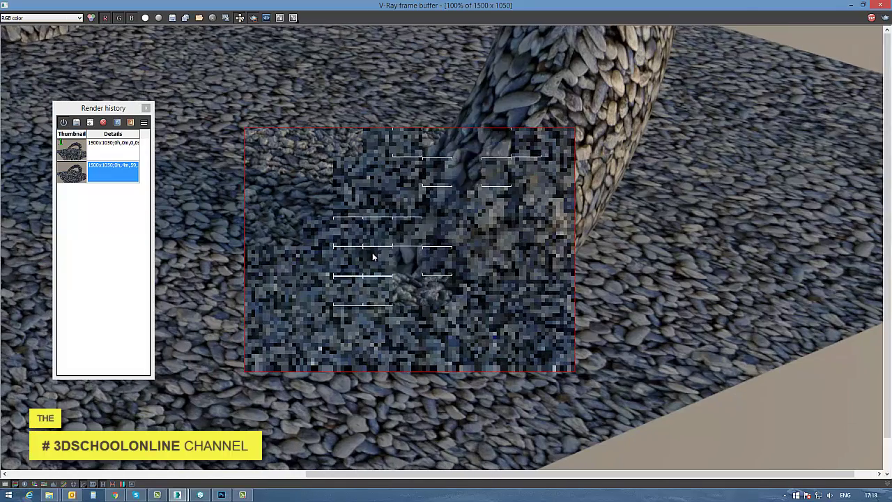
scroll(372, 252, "down", 2)
middle_click_drag(469, 247, 469, 241)
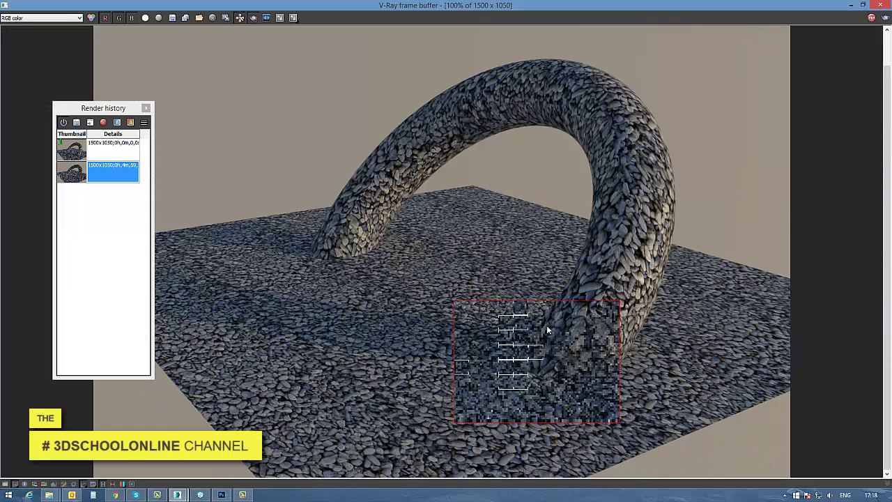
scroll(573, 355, "up", 2)
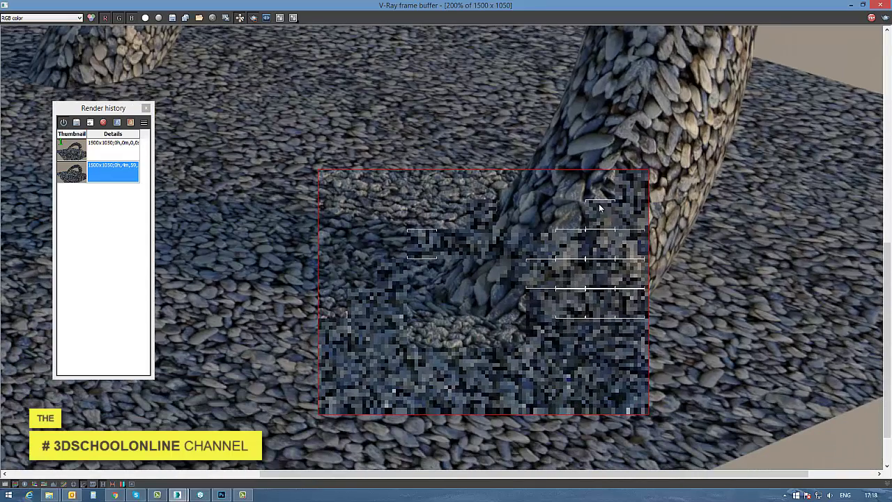
middle_click_drag(622, 326, 640, 239)
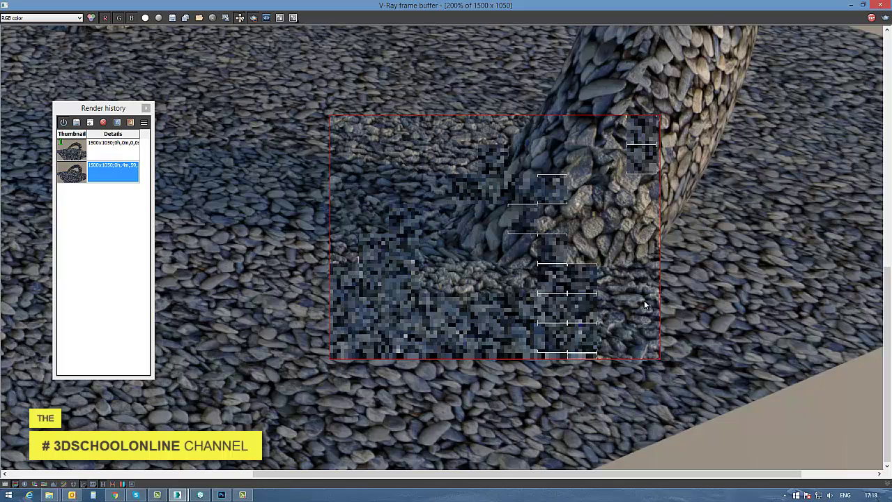
middle_click_drag(615, 266, 585, 270)
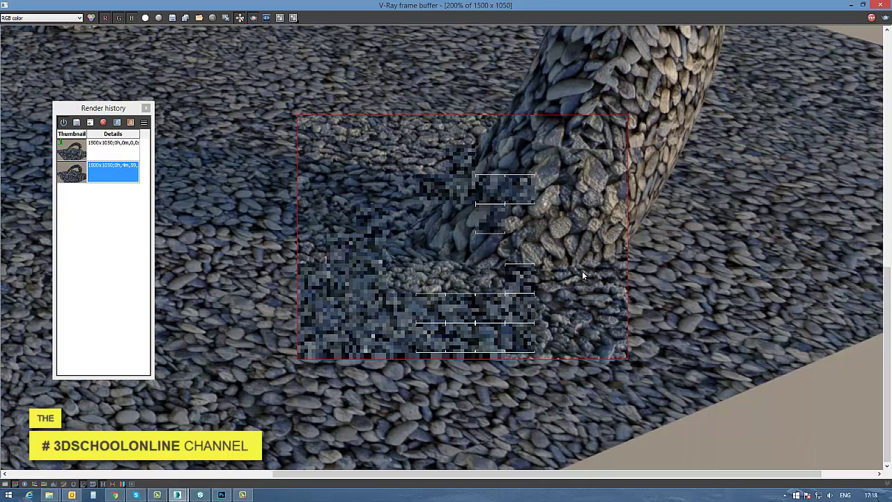
scroll(579, 269, "down", 3)
scroll(595, 355, "up", 3)
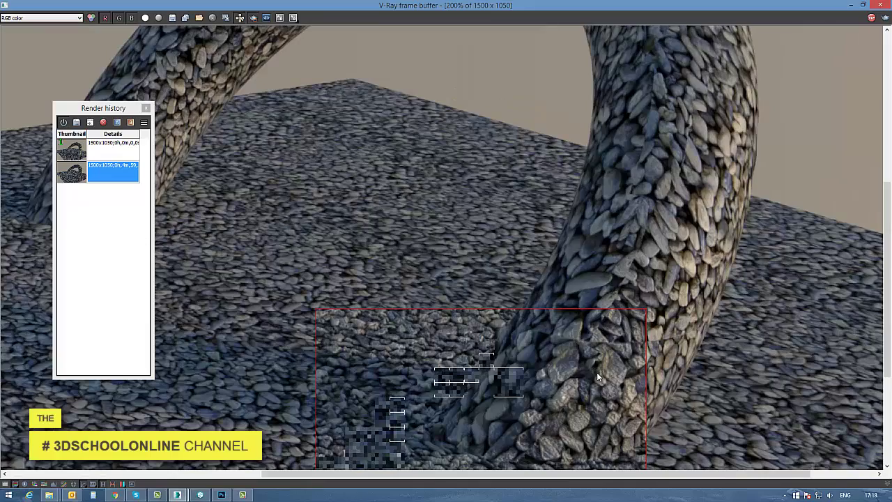
middle_click_drag(596, 372, 566, 219)
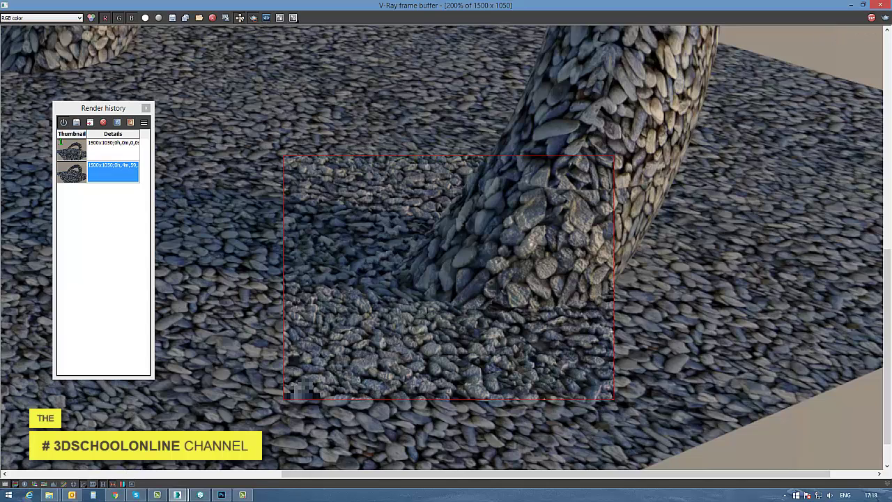
scroll(255, 217, "down", 1)
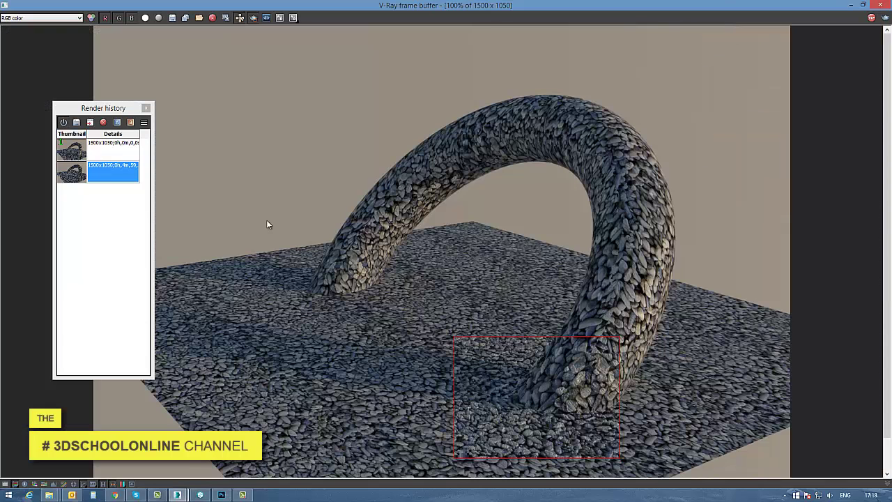
middle_click_drag(552, 380, 526, 345)
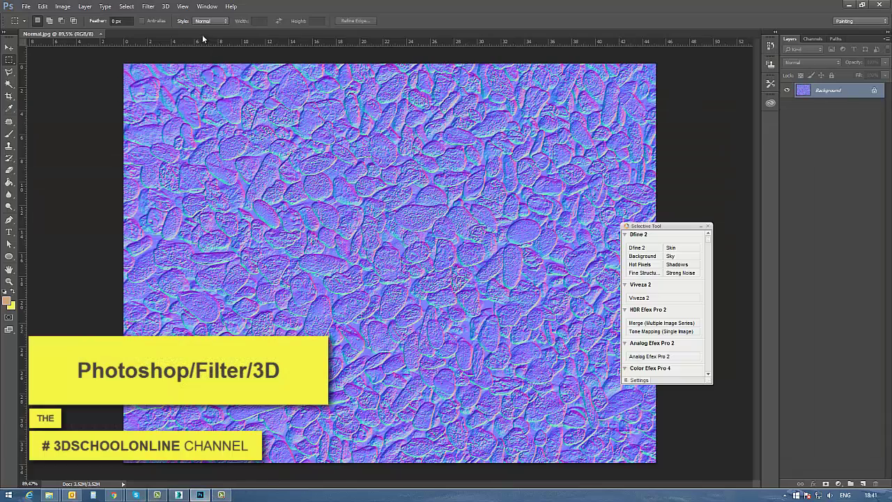
In Photoshop, undo the normal map filter on the pebble photo Normal.jpg and close the Selective Tool panel.
key("ctrl+z")
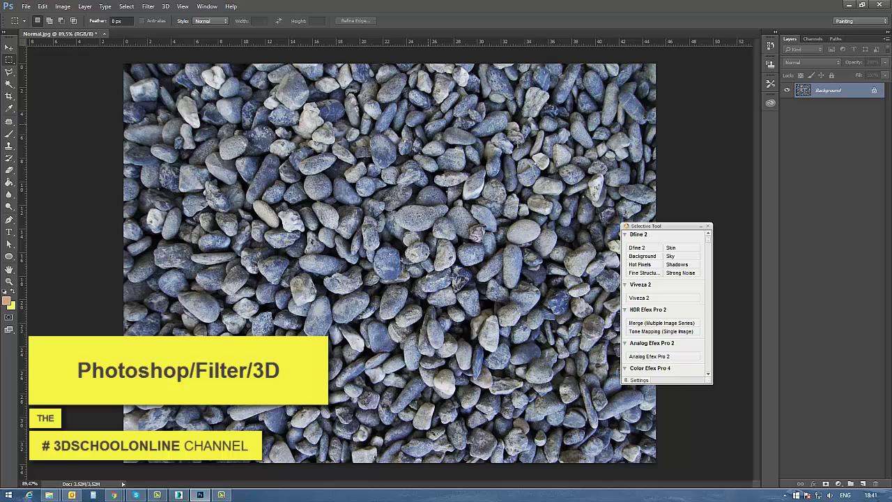
left_click(708, 227)
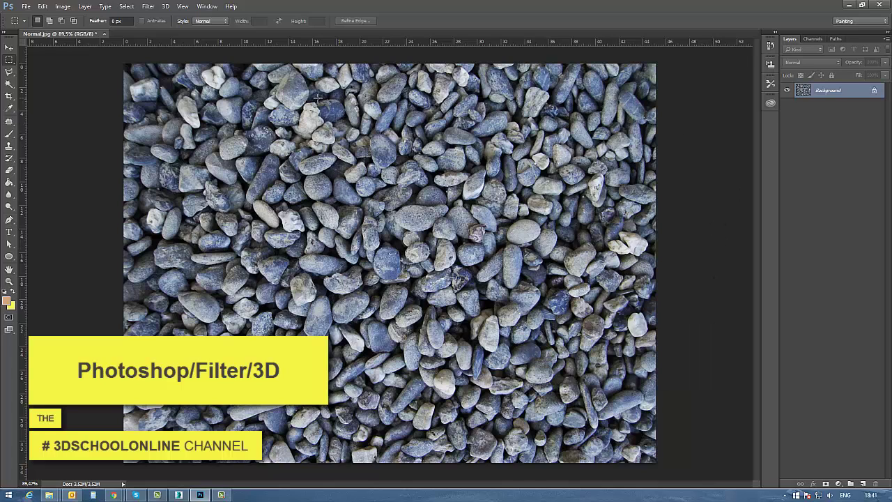
Convert the locked background into Layer 0 and duplicate it beneath the original.
double_click(832, 93)
key("Return")
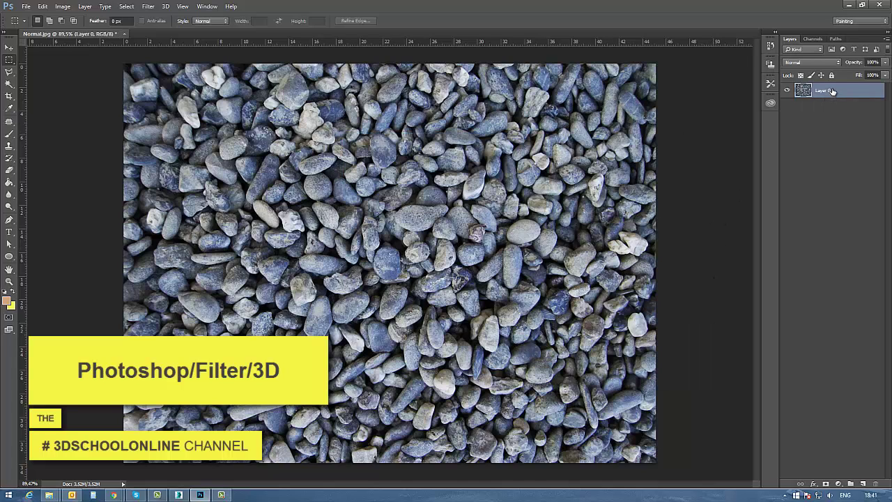
left_click_drag(832, 93, 832, 111, "alt")
Apply the Generate Bump Map filter to Layer 0 to turn it into a grayscale bump map.
left_click(823, 93)
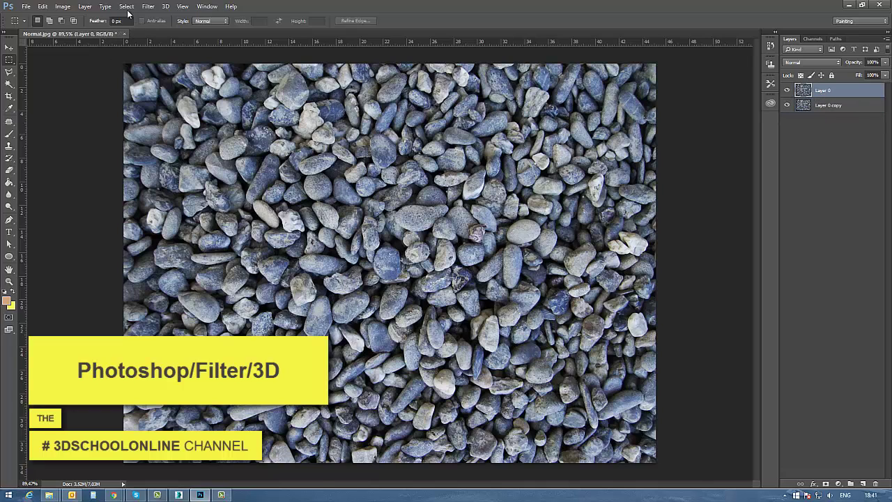
left_click(148, 6)
mouse_move(210, 100)
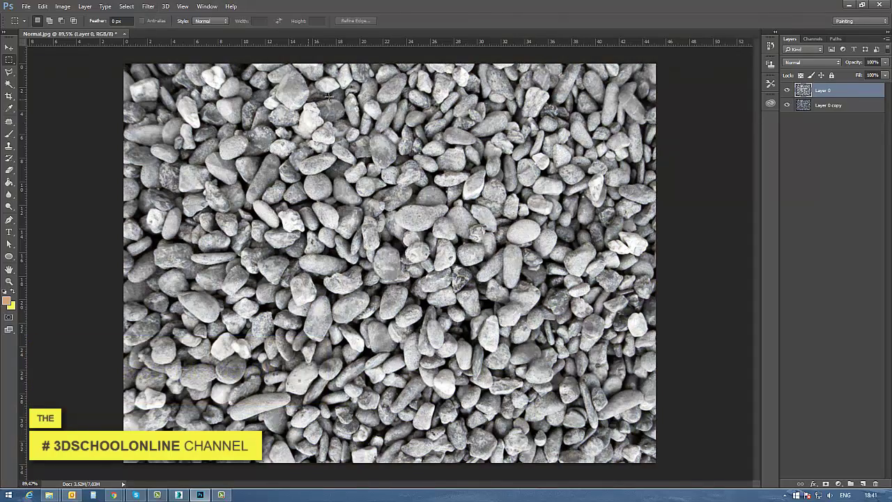
Duplicate the original pebble layer to the top of the stack and apply the Generate Normal Map filter to it.
left_click_drag(806, 105, 810, 88)
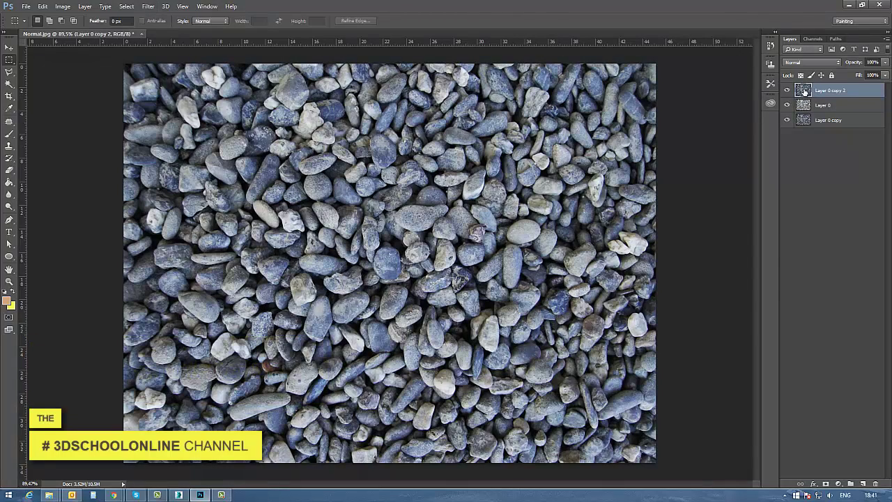
left_click(161, 7)
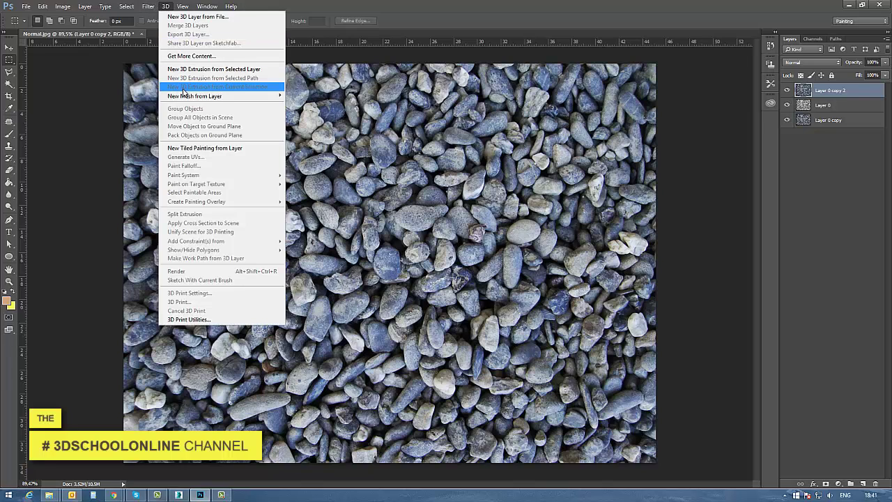
left_click(772, 89)
left_click(150, 8)
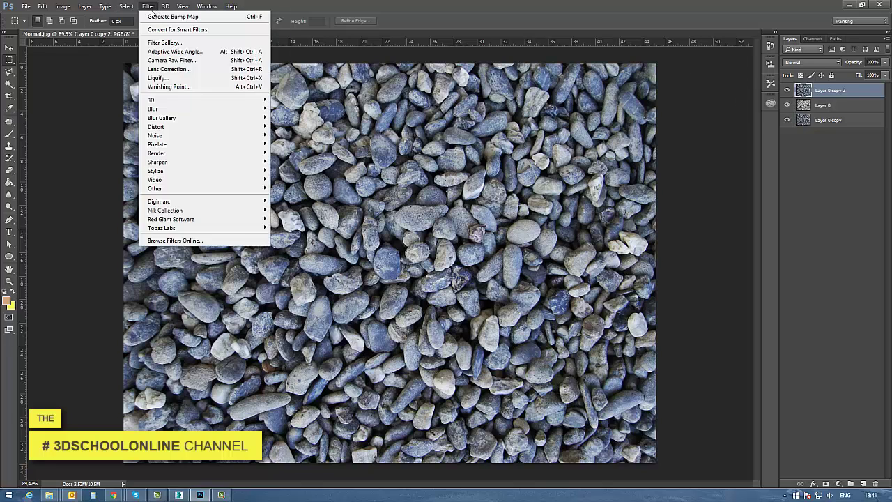
mouse_move(170, 103)
left_click(304, 109)
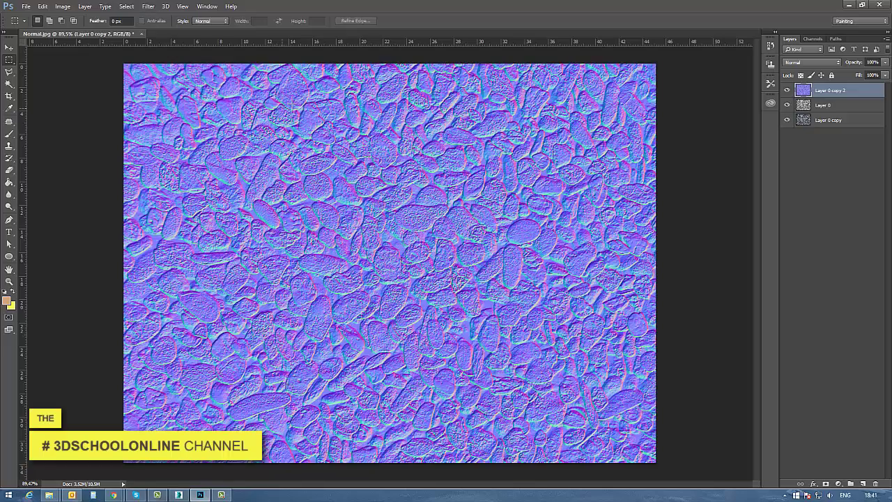
left_click(28, 7)
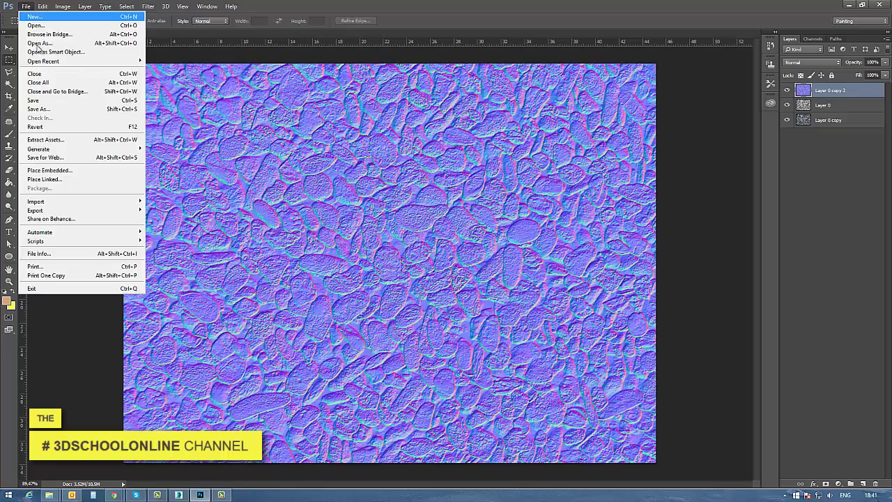
left_click(48, 105)
key("Escape")
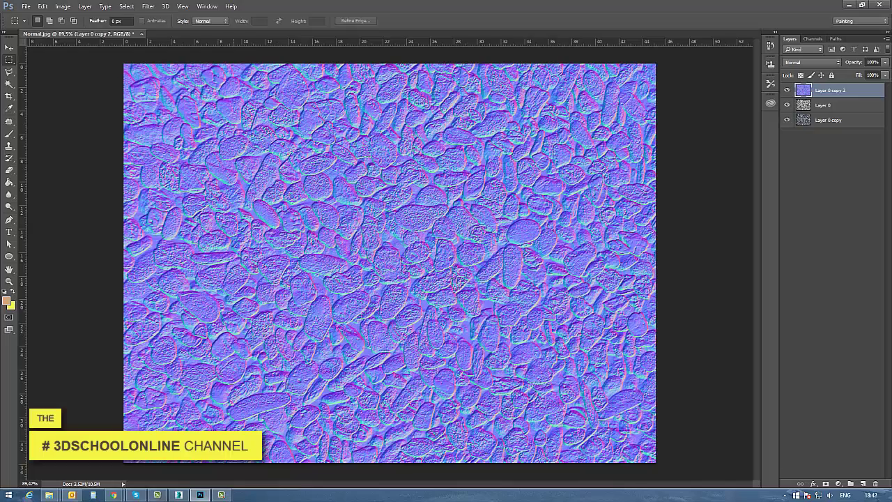
Switch back to 3ds Max and open the Slate Material Editor maximized with the Material #29 node in view.
left_click(179, 494)
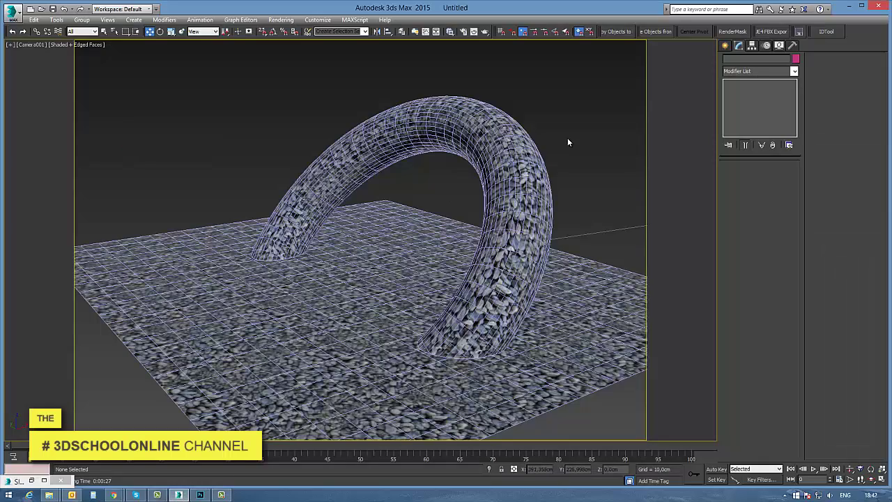
key("m")
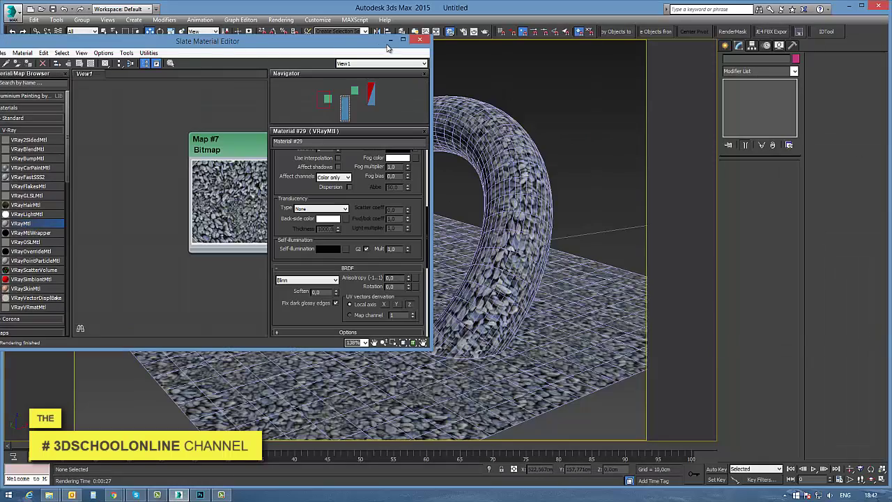
double_click(355, 39)
scroll(330, 246, "up", 4)
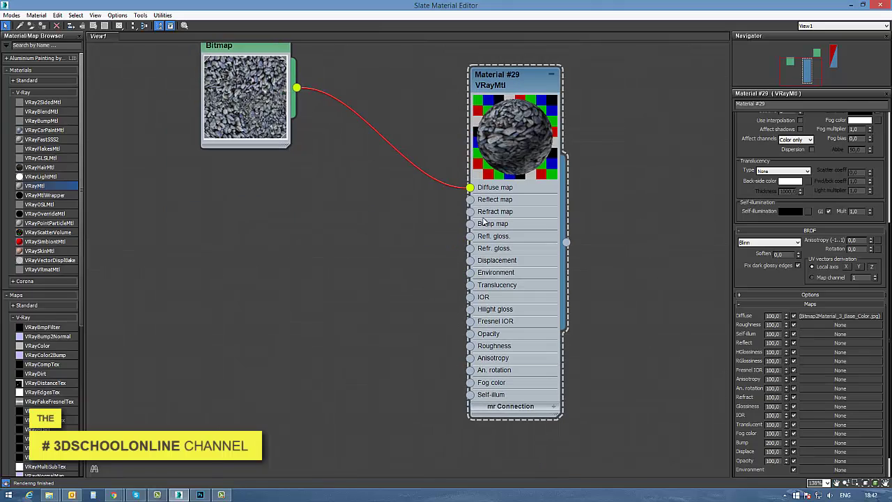
Add a VRayBump2Normal map to the Bump map slot of Material #29.
left_click_drag(478, 224, 369, 254)
mouse_move(400, 275)
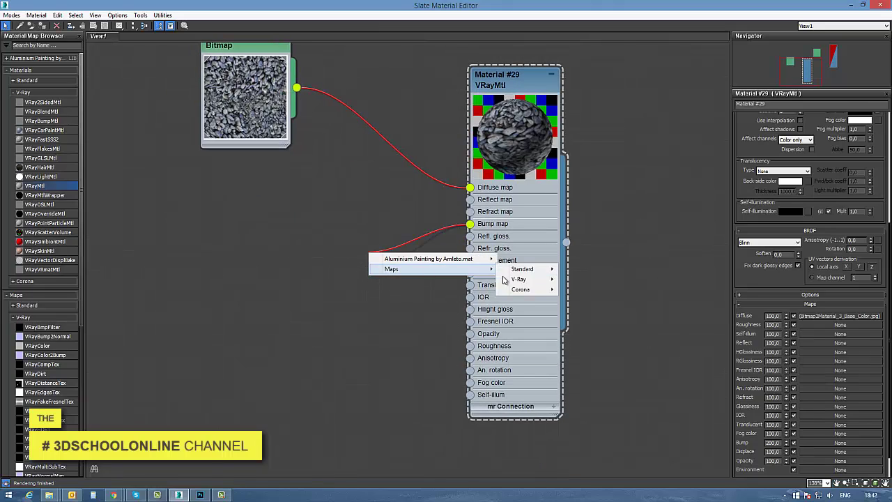
mouse_move(533, 269)
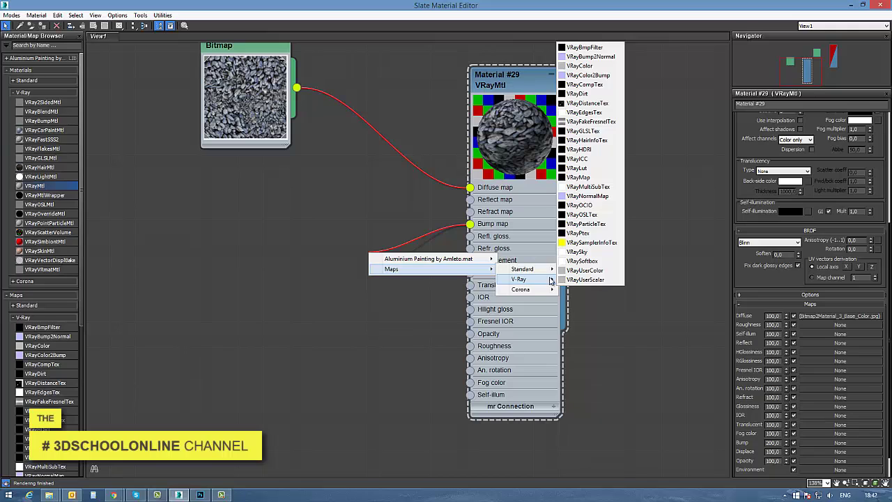
left_click(589, 57)
left_click_drag(370, 255, 354, 265)
Feed the VRayBump2Normal map's bump input with a Bitmap map that loads Normal.jpg, placed beside it.
left_click_drag(304, 277, 252, 295)
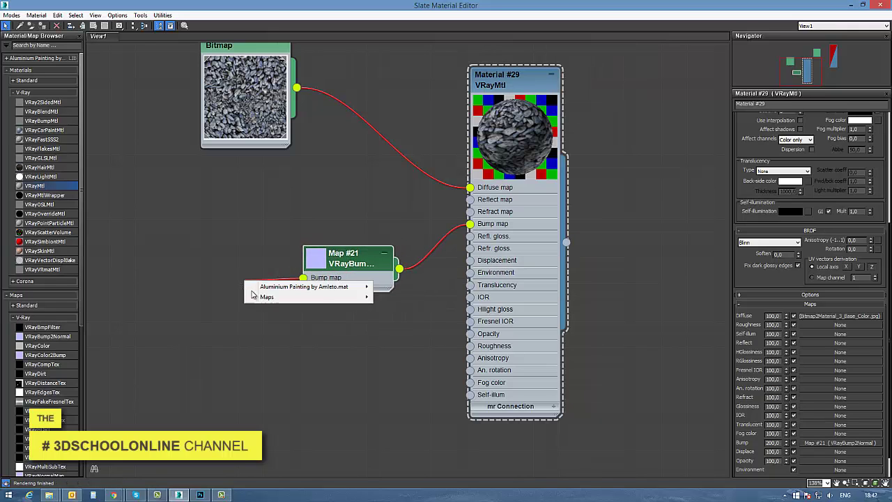
mouse_move(271, 298)
mouse_move(398, 298)
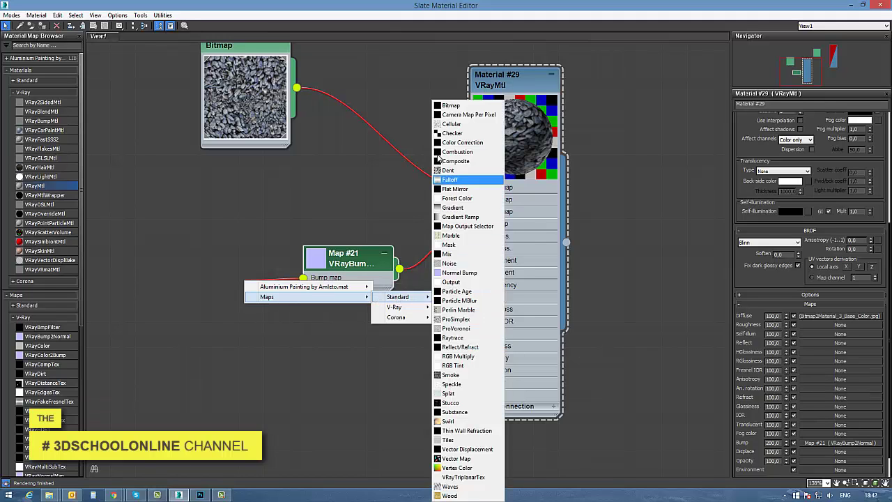
left_click(451, 105)
double_click(177, 76)
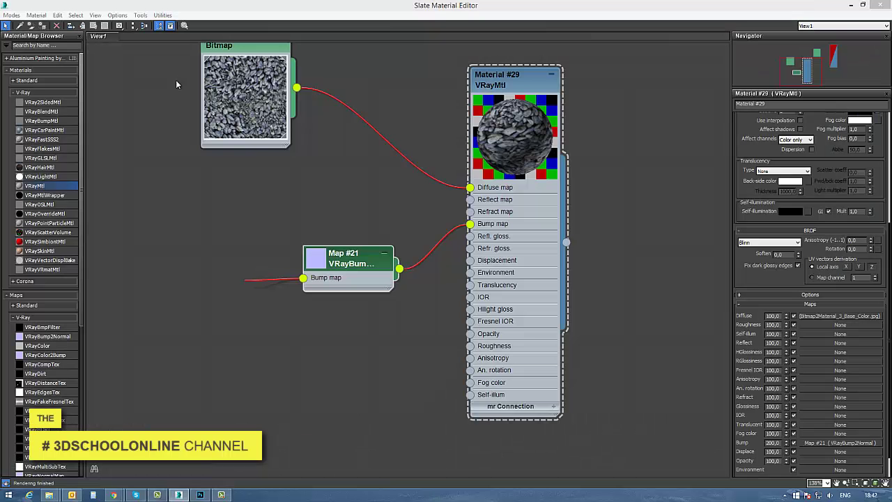
left_click_drag(237, 265, 187, 251)
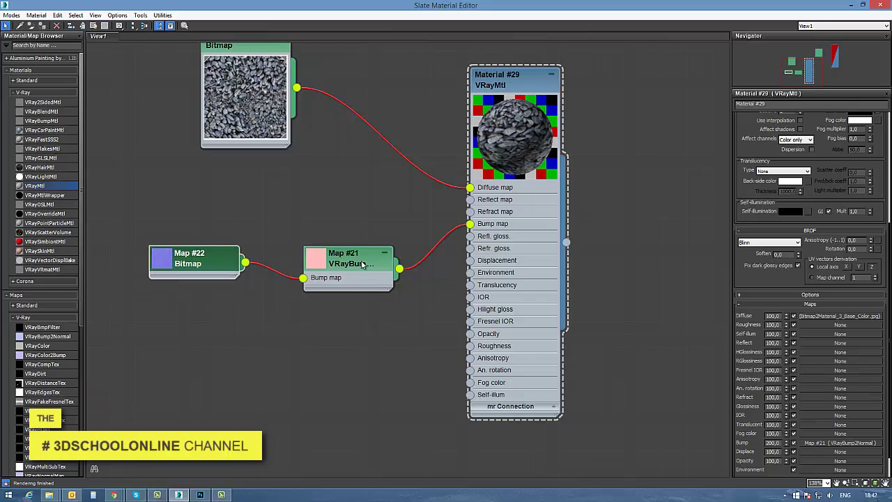
Collapse the VRayBump2Normal node, open its parameters and keep the mode at Tangent space.
left_click_drag(364, 265, 350, 278)
left_click_drag(510, 92, 523, 92)
left_click_drag(347, 277, 360, 251)
middle_click_drag(413, 310, 431, 345)
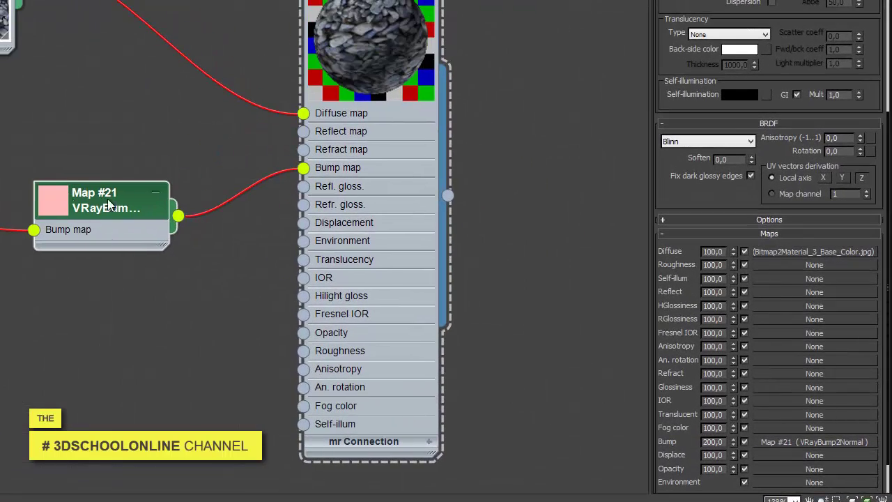
left_click(156, 191)
left_click(138, 207)
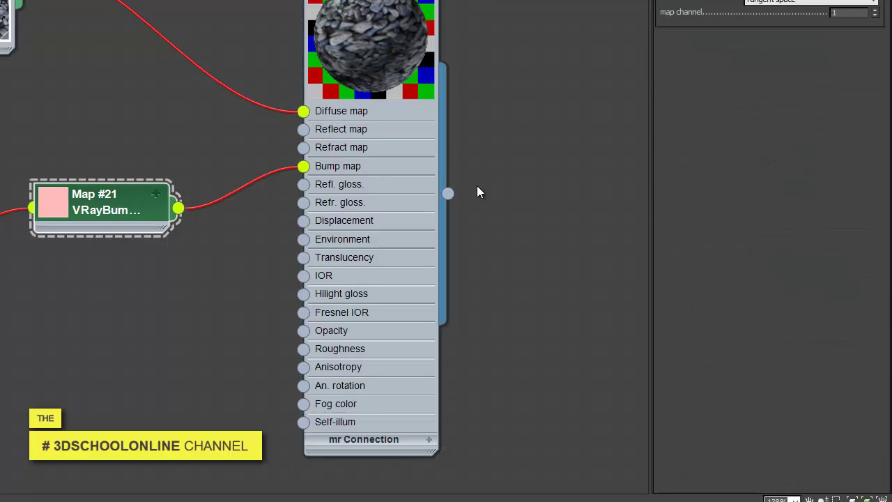
left_click(791, 1)
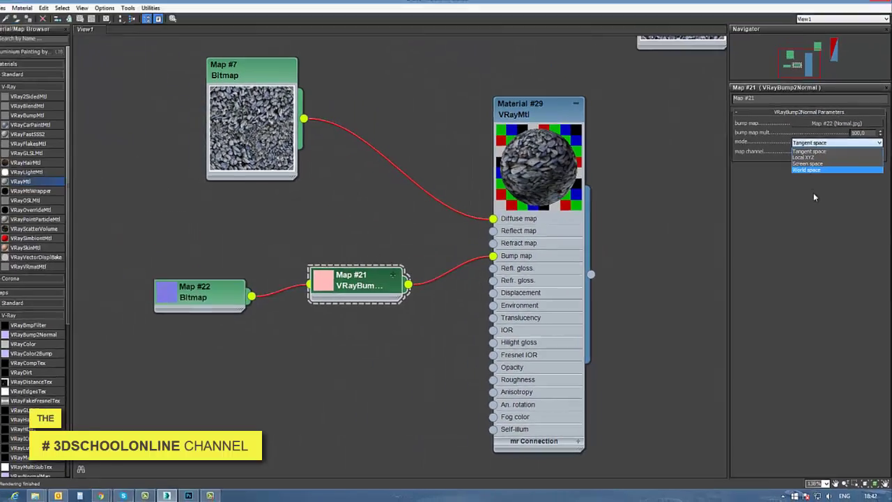
left_click(796, 11)
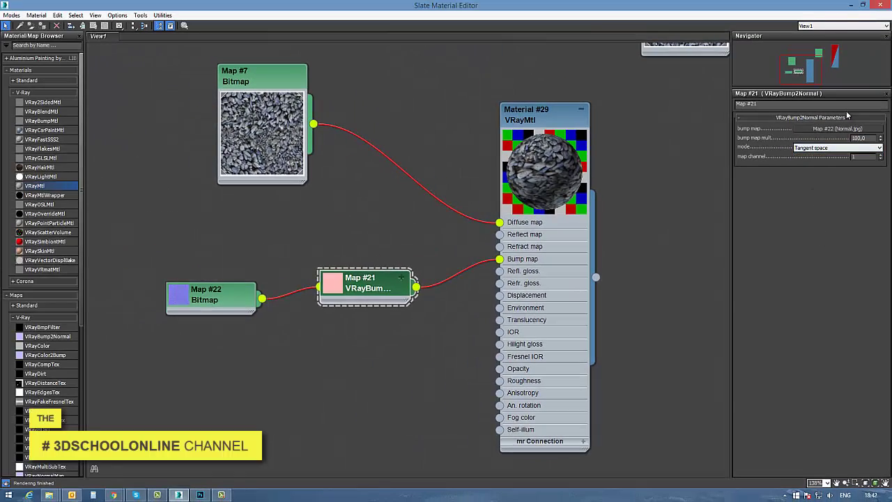
Move the Slate Material Editor off the camera view and open the Maps settings of Material #29.
left_click_drag(790, 8, 822, 145)
middle_click_drag(664, 291, 557, 280)
scroll(690, 304, "down", 3)
middle_click_drag(696, 306, 543, 287)
scroll(687, 322, "down", 2)
scroll(687, 322, "up", 1)
double_click(690, 245)
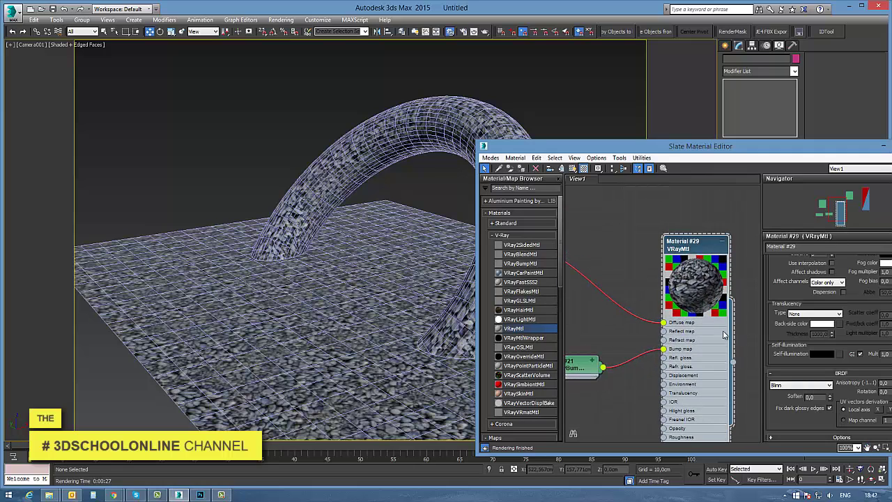
scroll(776, 298, "down", 10)
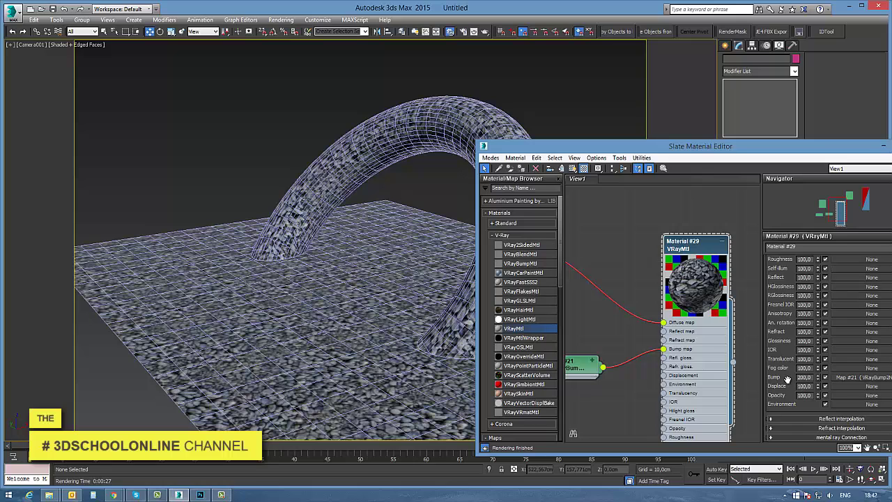
Assign Material #29 to the arch and ground object Plane001 and show the shaded material in the viewport.
left_click(472, 122)
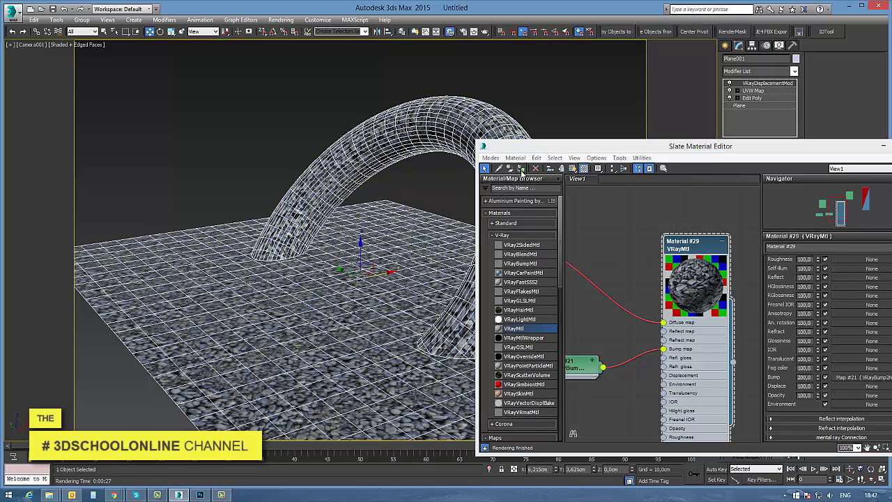
left_click(521, 170)
right_click(506, 119)
left_click(694, 146)
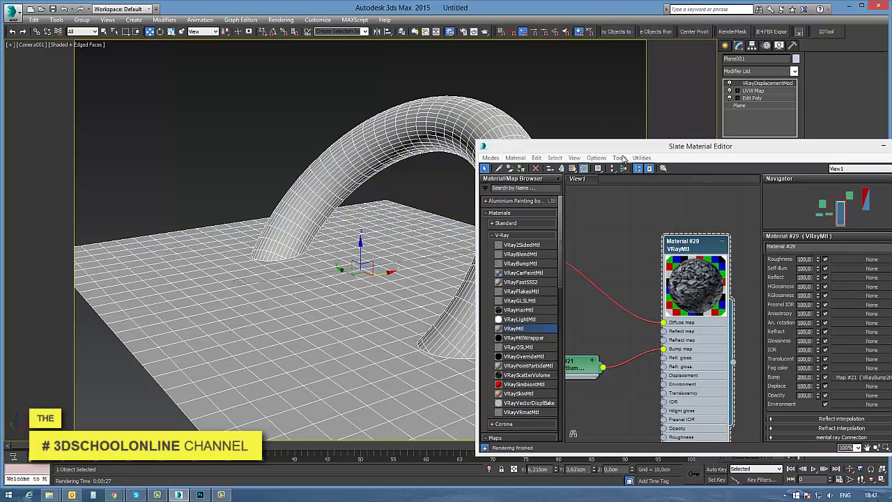
left_click(572, 168)
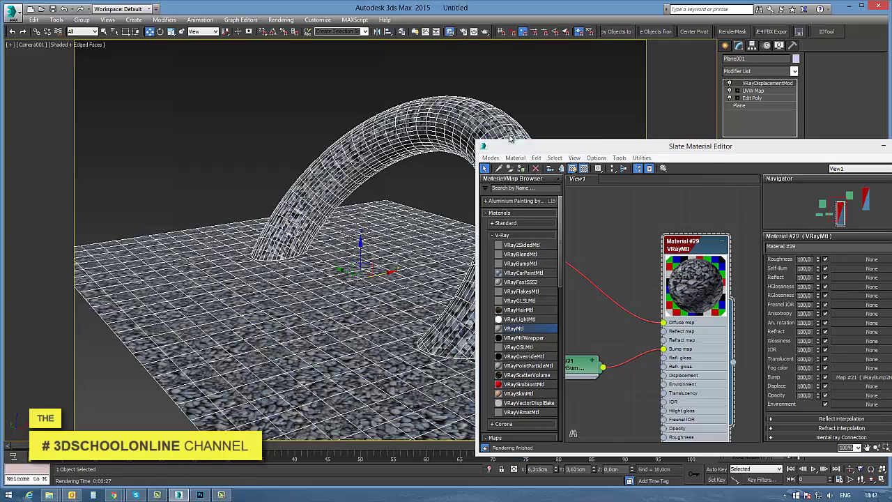
right_click(507, 135)
left_click(533, 242)
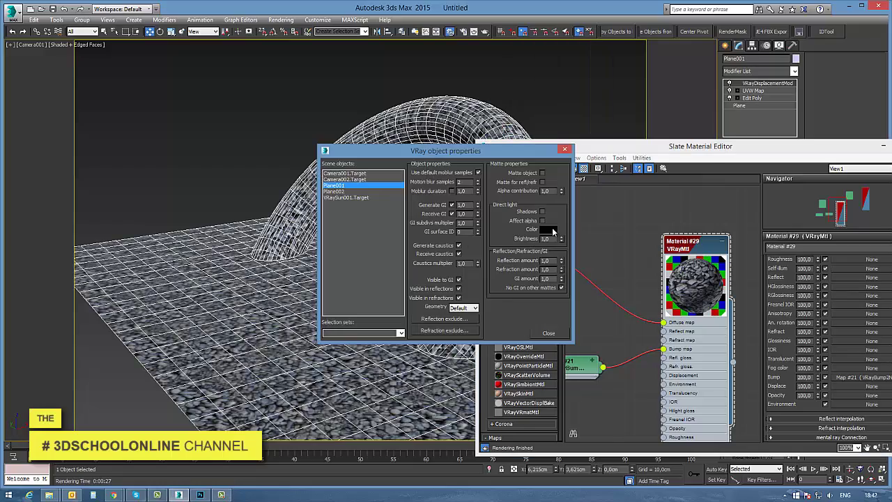
left_click(564, 150)
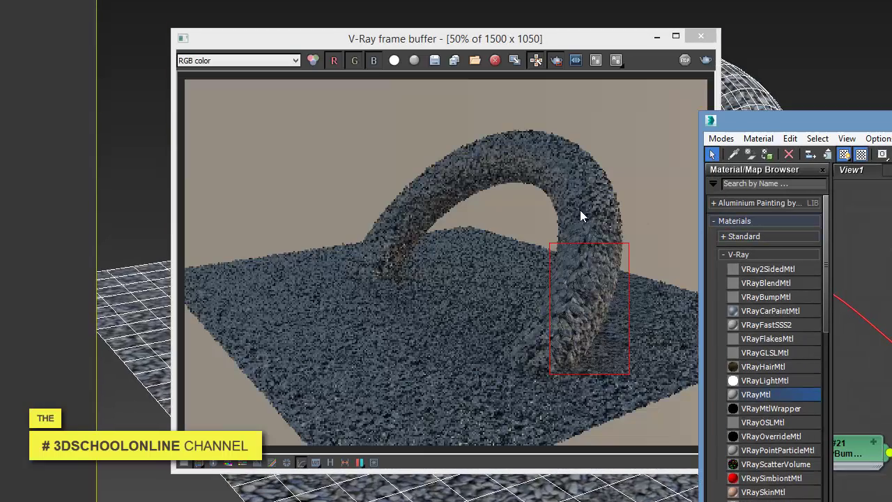
Render the marked region around the arch's front leg and examine the pebble relief at 100%.
left_click(706, 61)
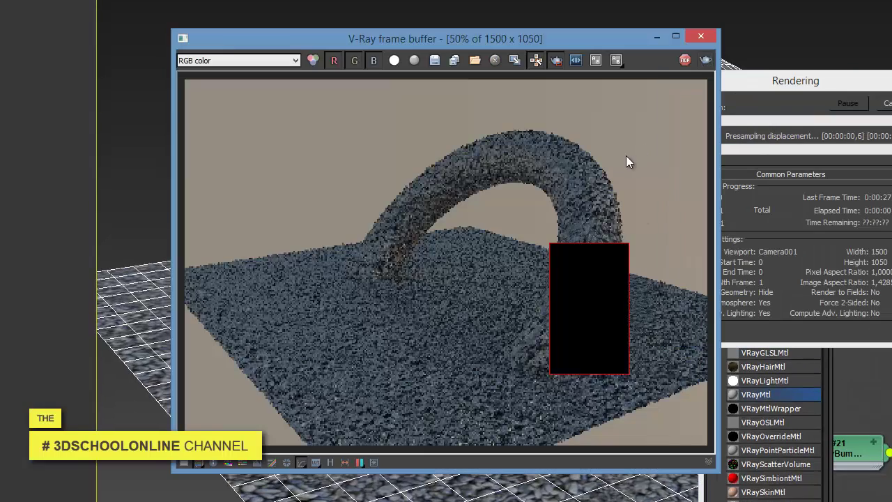
scroll(581, 318, "up", 2)
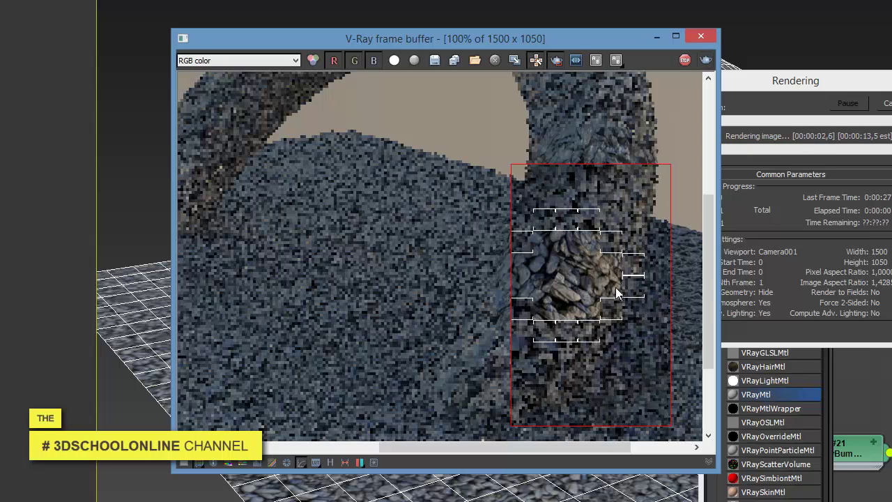
scroll(589, 308, "up", 1)
scroll(592, 296, "down", 1)
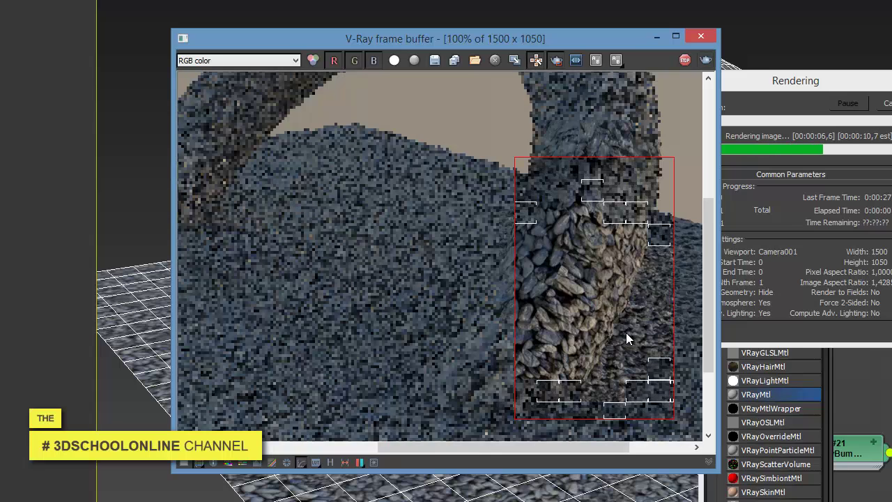
middle_click_drag(624, 328, 597, 329)
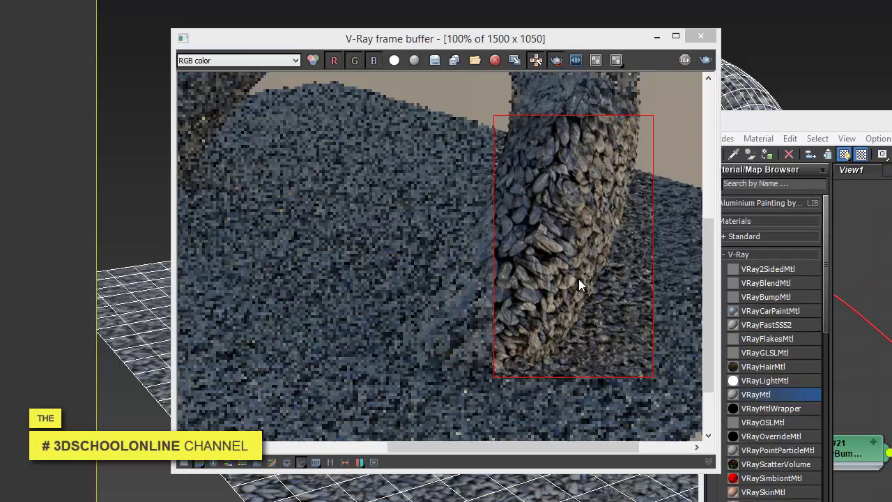
scroll(607, 232, "down", 2)
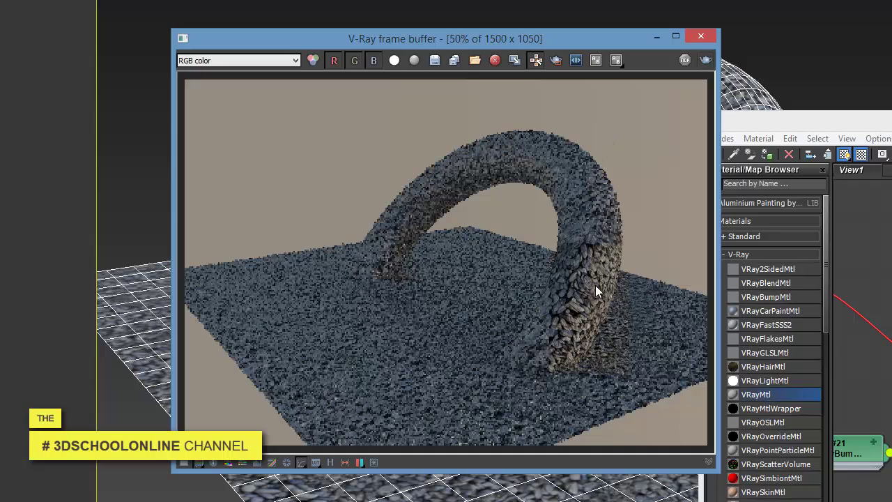
scroll(573, 350, "up", 2)
middle_click_drag(584, 348, 603, 280)
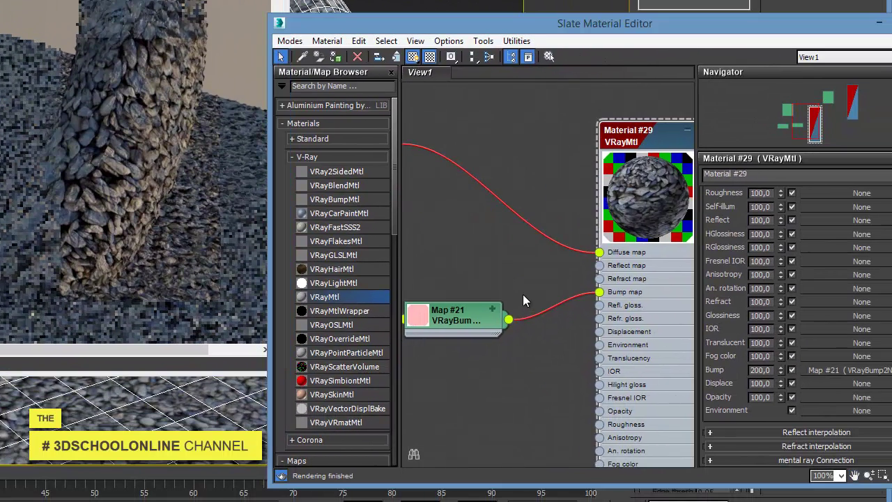
Reposition the VRayBump2Normal node between the normal map bitmap and Material #29.
middle_click_drag(518, 324, 576, 311)
scroll(545, 328, "down", 1)
middle_click_drag(545, 354, 560, 354)
scroll(537, 340, "down", 2)
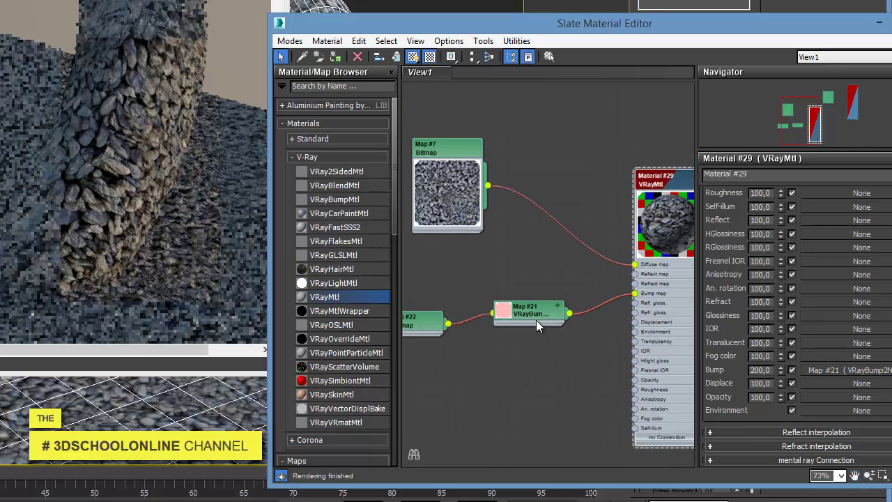
left_click_drag(537, 319, 527, 300)
middle_click_drag(567, 318, 452, 301)
scroll(529, 265, "up", 2)
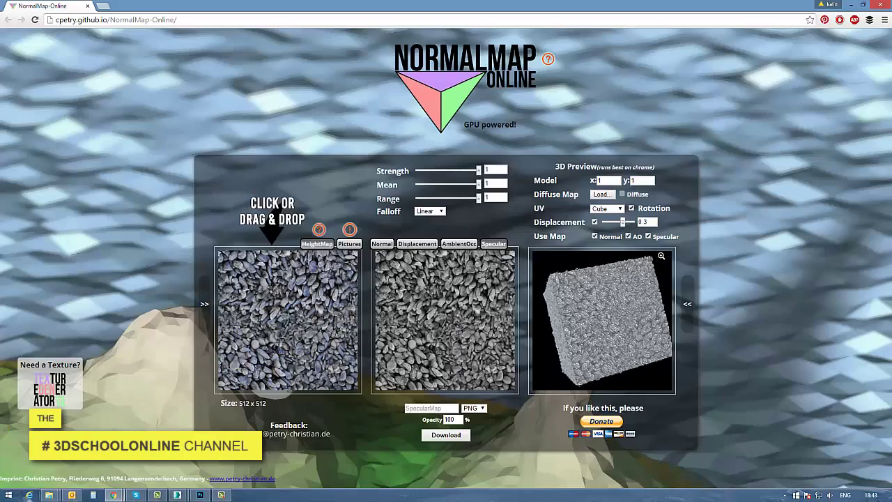
Load the pebble photo as the height map in NormalMap-Online and generate its displacement map for download as PNG.
mouse_move(49, 495)
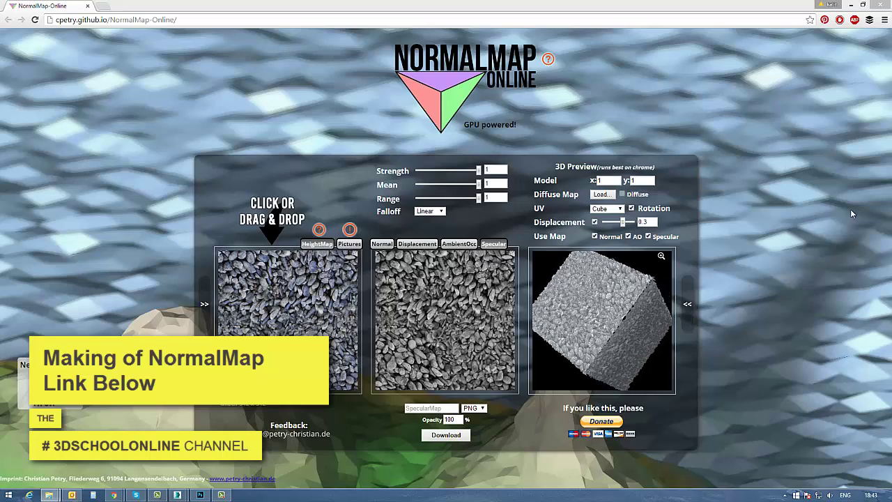
left_click(283, 305)
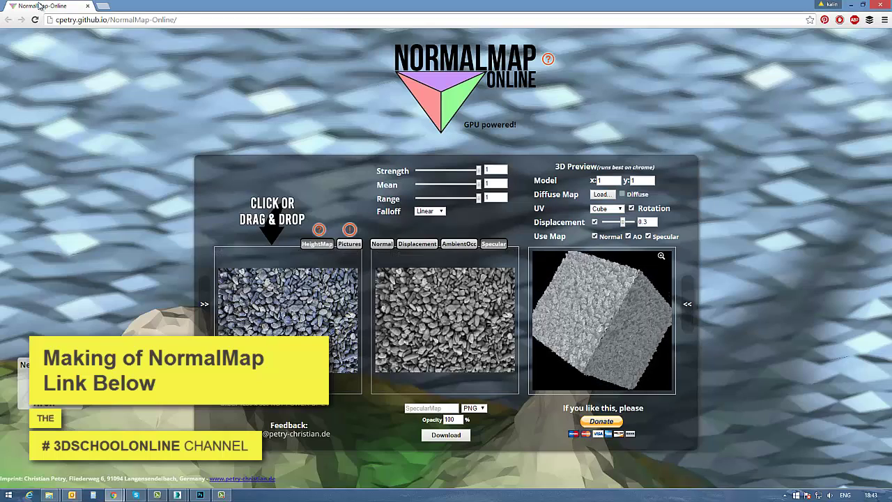
left_click(35, 20)
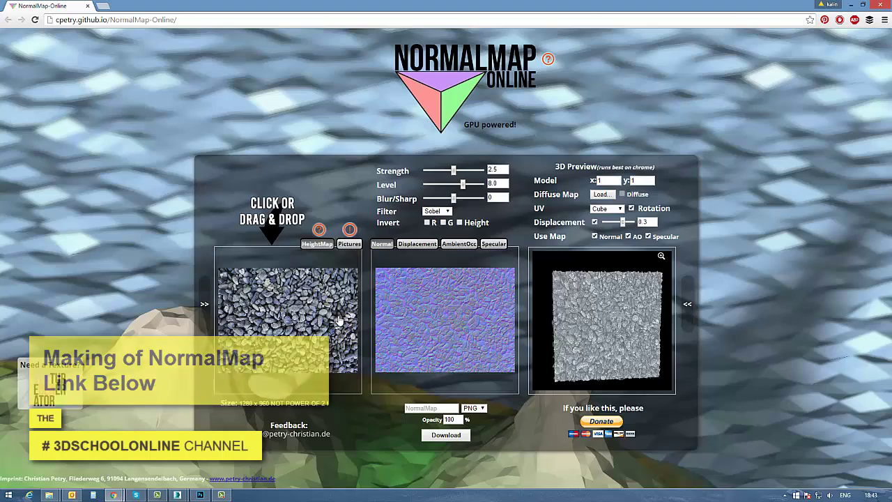
left_click(417, 243)
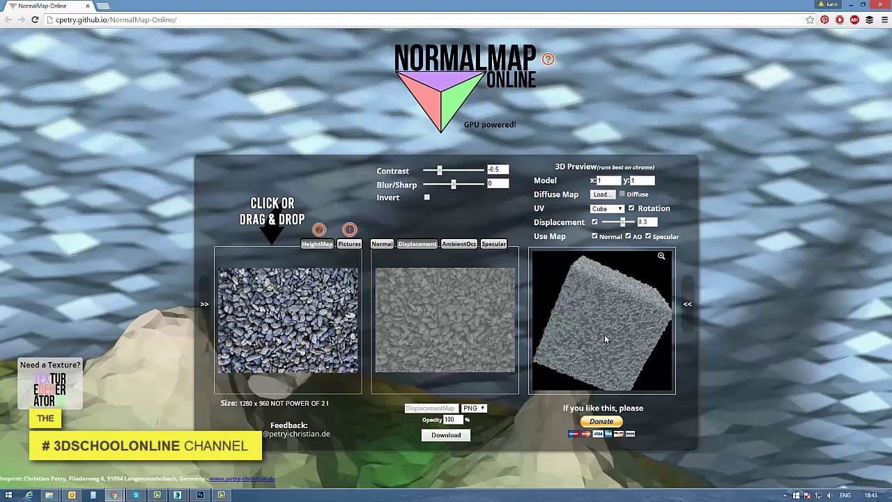
left_click(446, 435)
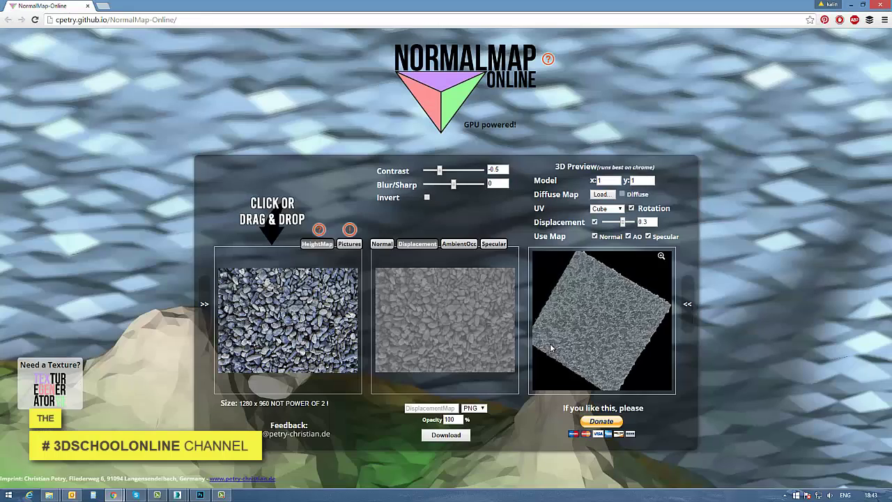
Switch to Photoshop and hide the normal map layer, Layer 0 copy 2.
mouse_move(199, 496)
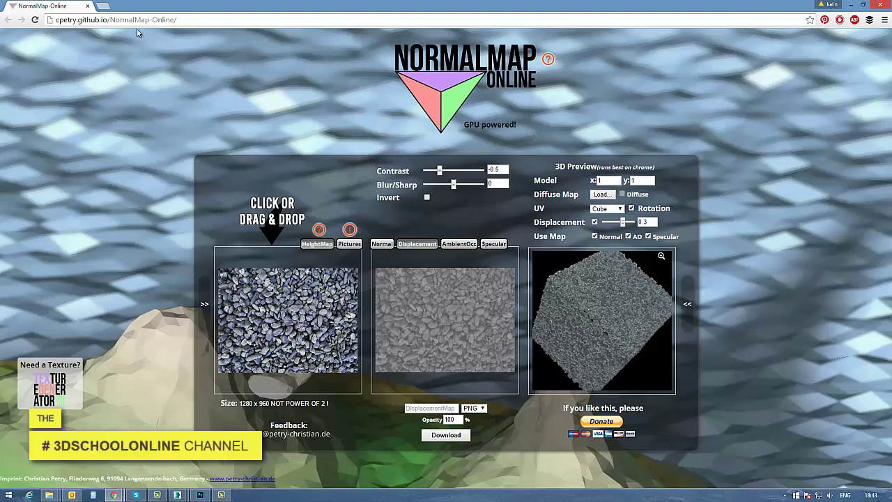
left_click(168, 19)
left_click(201, 496)
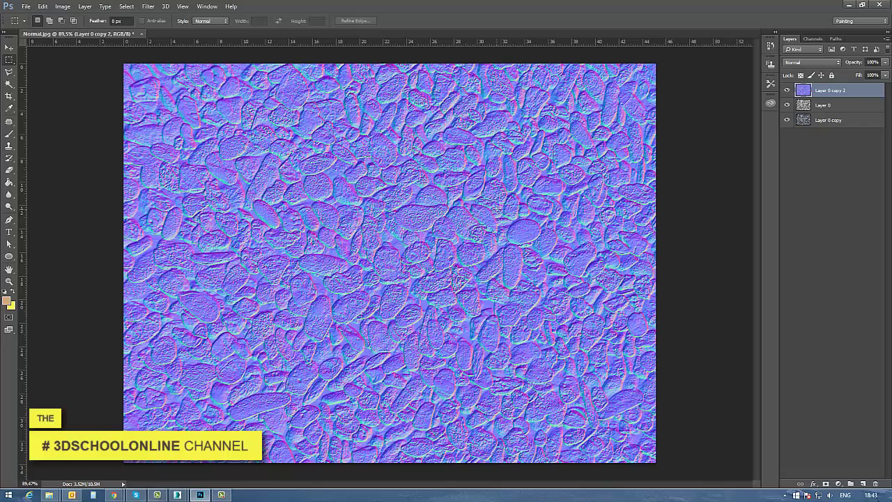
left_click(786, 91)
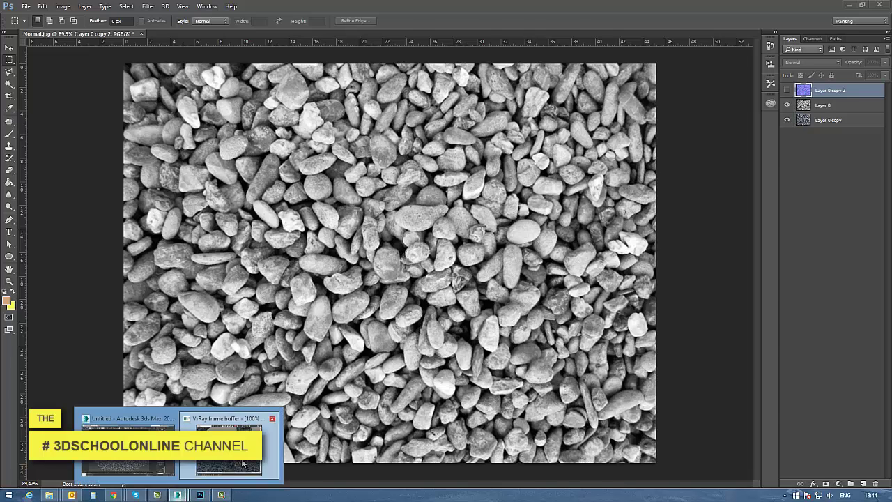
Switch back to the V-Ray frame buffer in 3ds Max and examine the rendered pebbles on the arch's front leg.
left_click(178, 495)
scroll(404, 296, "down", 3)
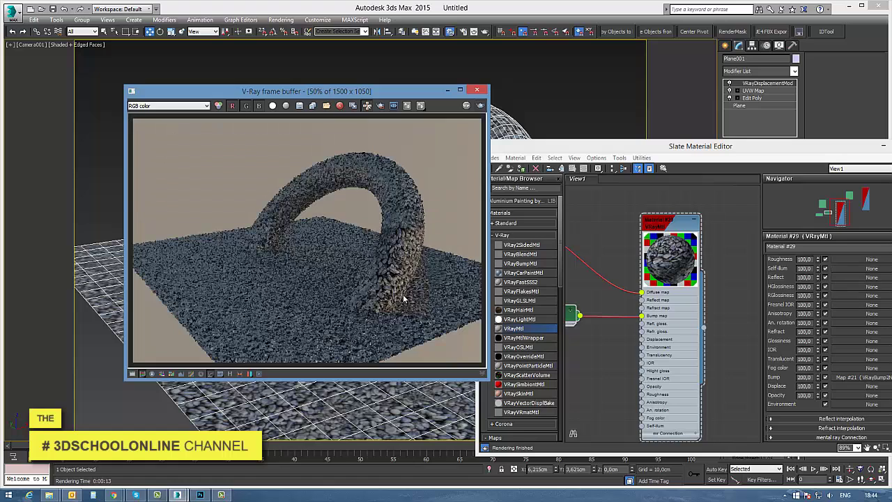
scroll(396, 325, "up", 3)
middle_click_drag(395, 288, 411, 300)
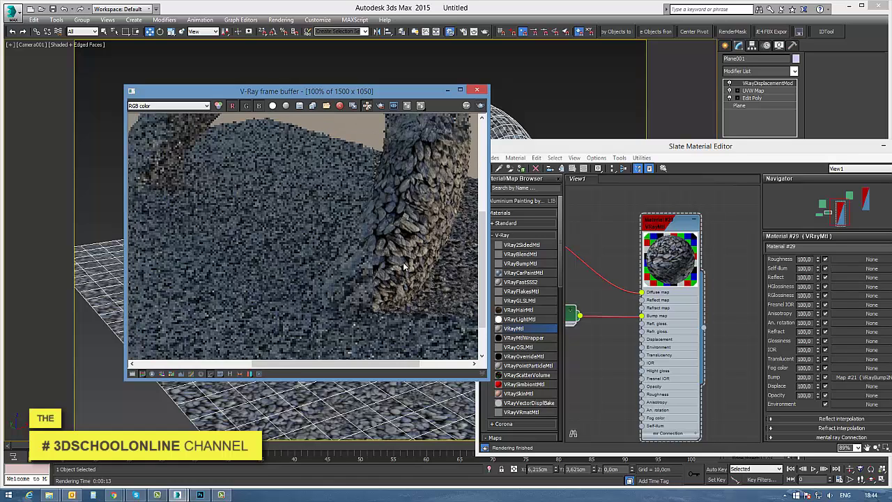
Reconnect the VRayBump2Normal node, Map #21, from Material #29's Bump map slot to its Displacement slot.
scroll(393, 249, "up", 1)
scroll(393, 253, "down", 4)
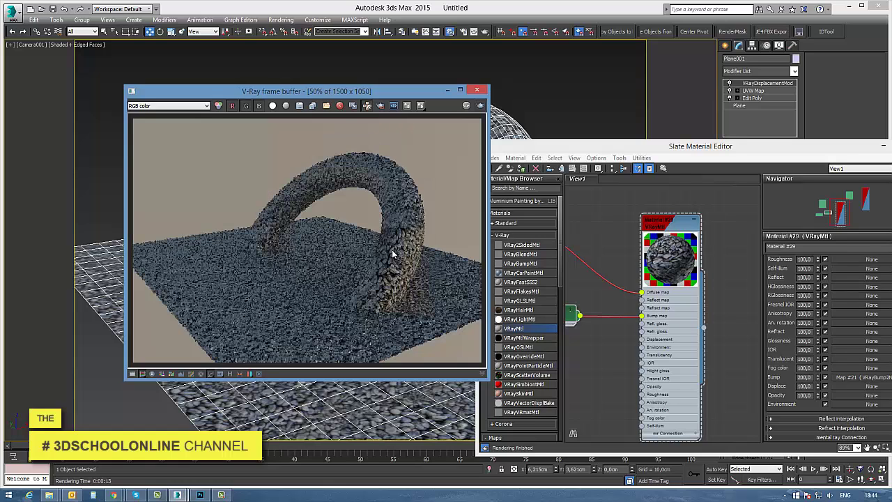
middle_click_drag(608, 290, 627, 277)
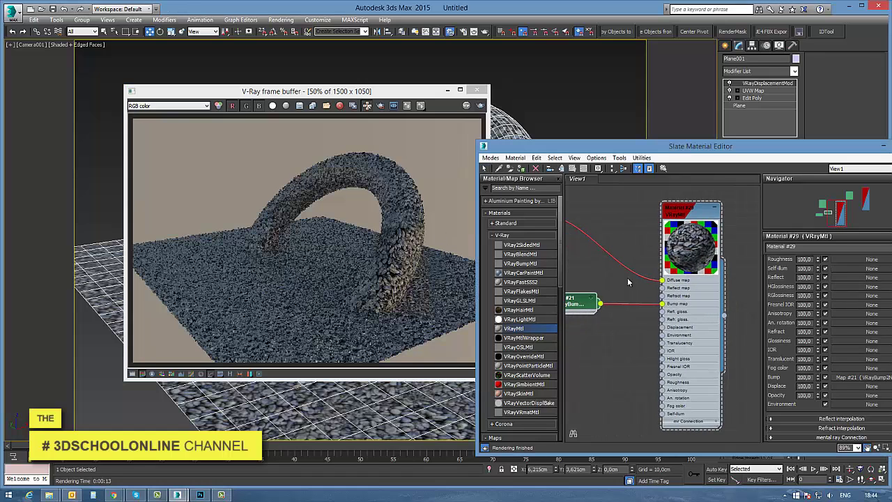
scroll(623, 299, "down", 3)
mouse_move(602, 314)
middle_mouse_down()
mouse_move(649, 326)
mouse_move(607, 316)
middle_mouse_up()
scroll(648, 329, "down", 1)
scroll(646, 329, "up", 2)
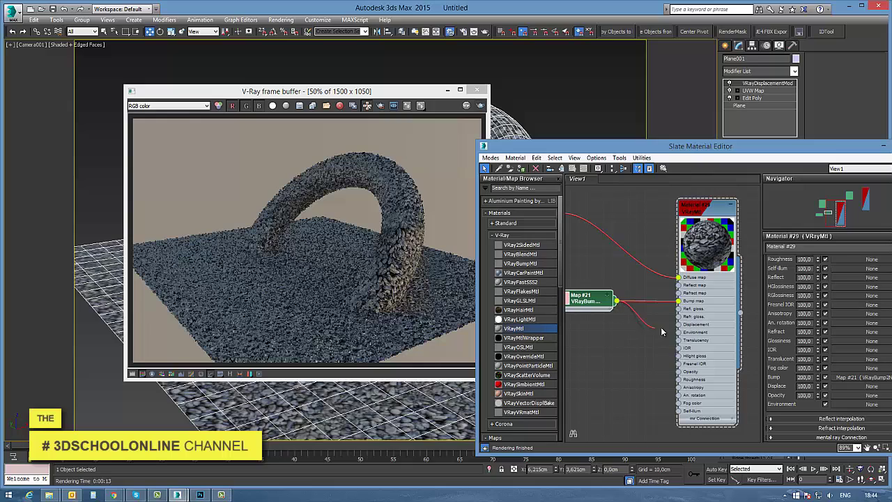
left_click_drag(662, 331, 679, 324)
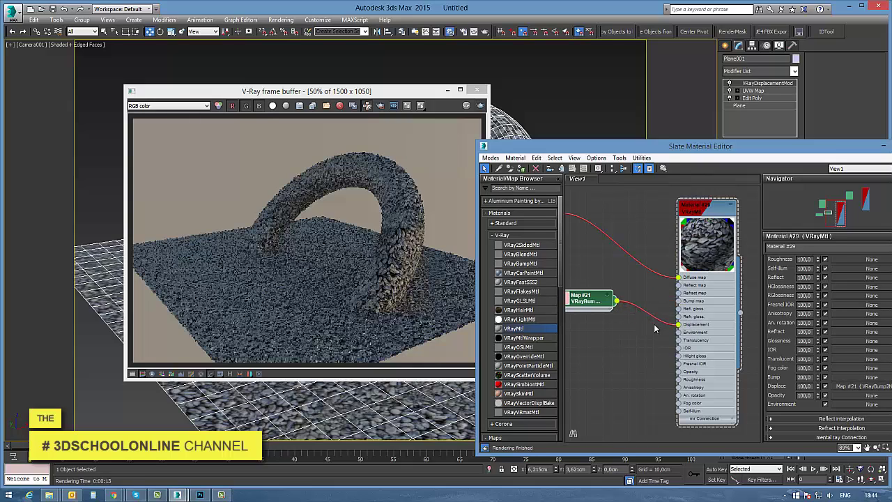
left_click(712, 212)
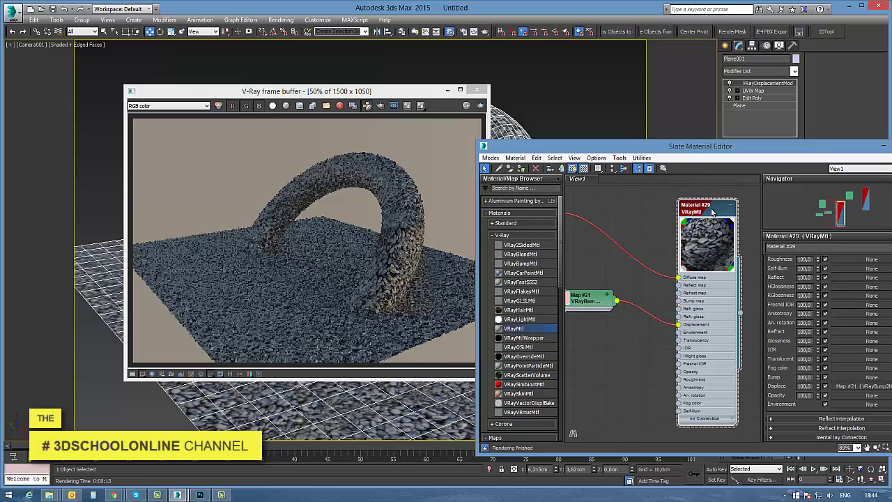
Render only a region over the arch's front leg with the map in the displacement slot.
left_click(370, 106)
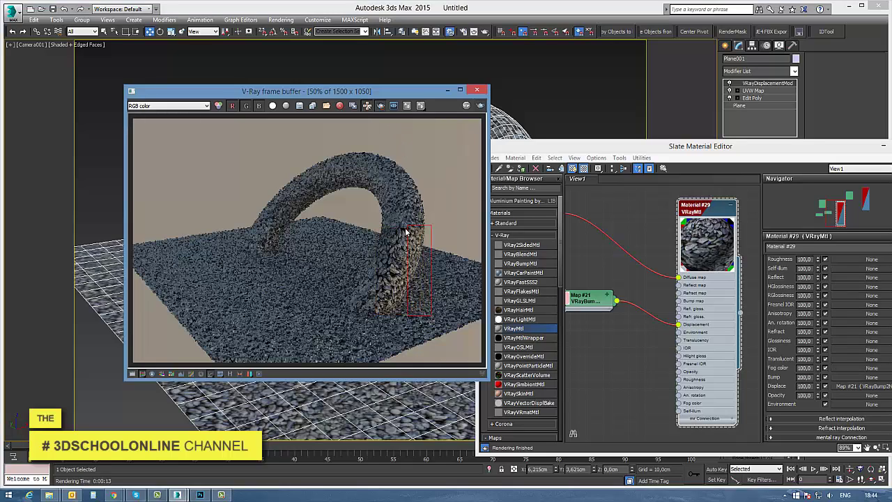
left_click(480, 104)
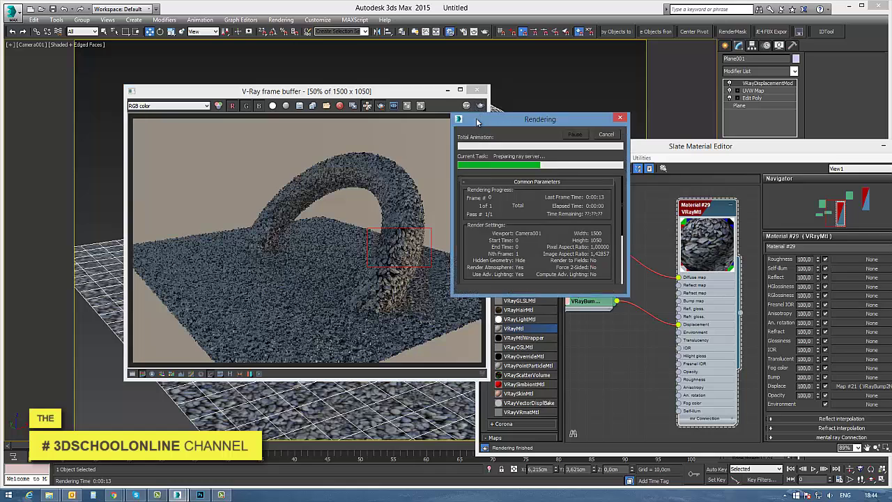
scroll(414, 240, "up", 2)
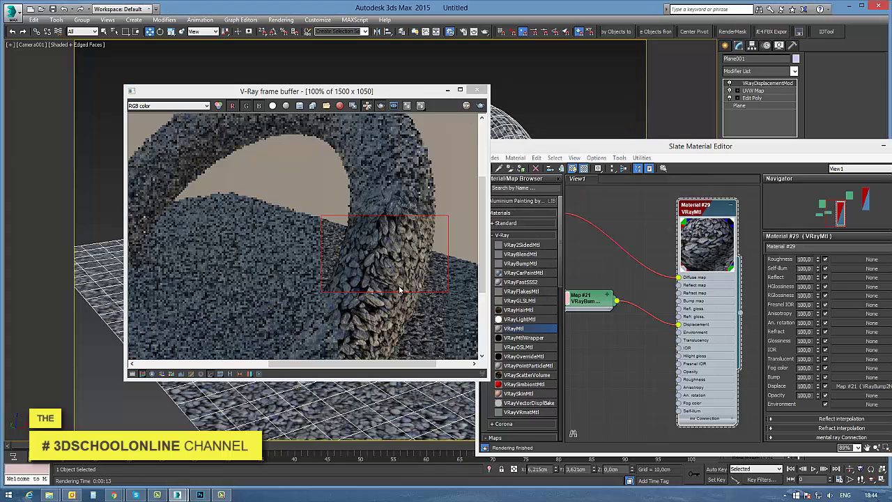
scroll(413, 225, "down", 2)
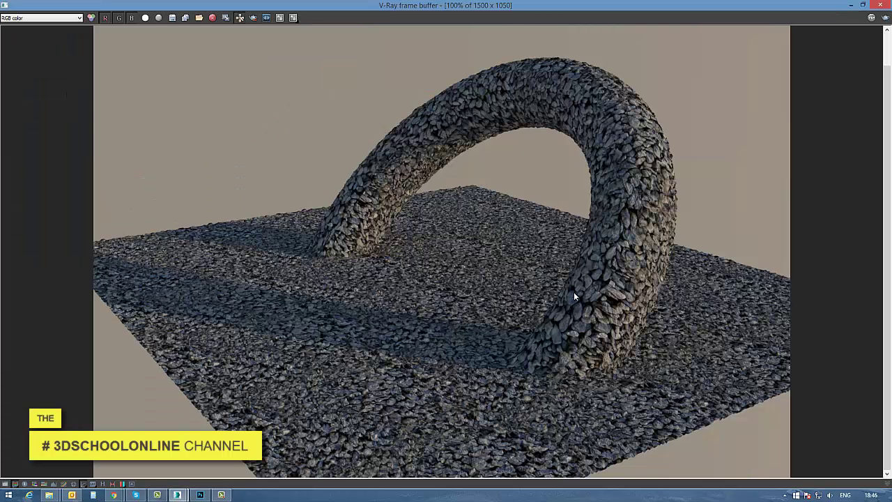
Examine the displaced pebbles on the arch and ground plane in the full-size render.
scroll(611, 338, "up", 2)
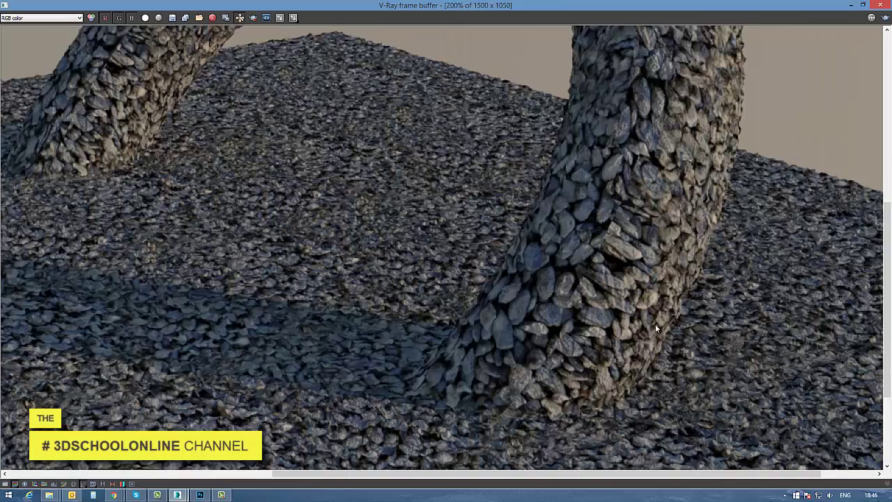
scroll(655, 323, "down", 2)
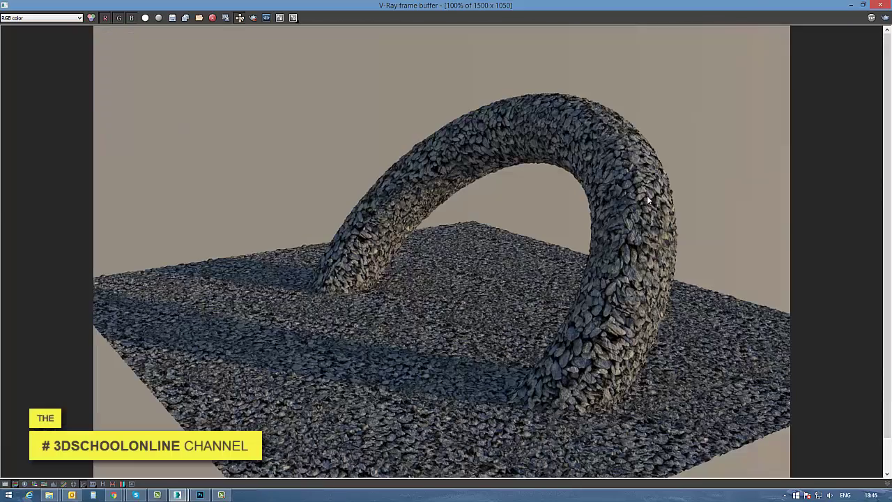
middle_click_drag(625, 320, 569, 269)
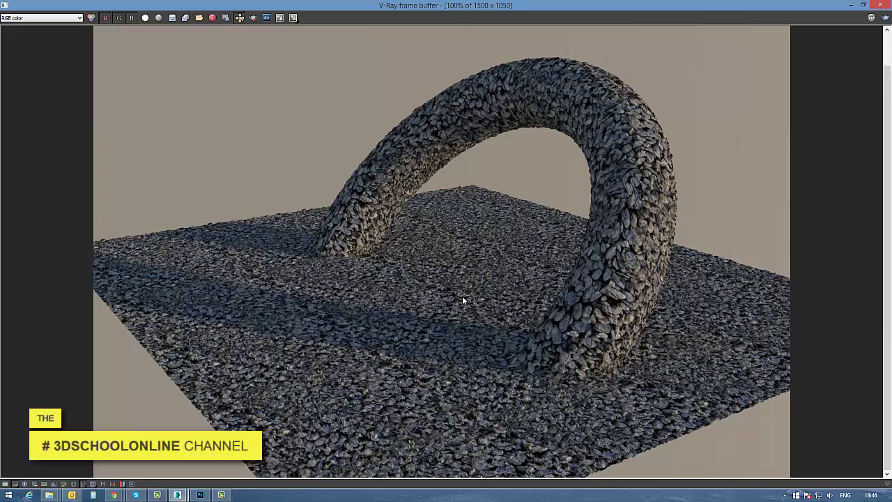
scroll(621, 363, "up", 2)
scroll(622, 363, "down", 2)
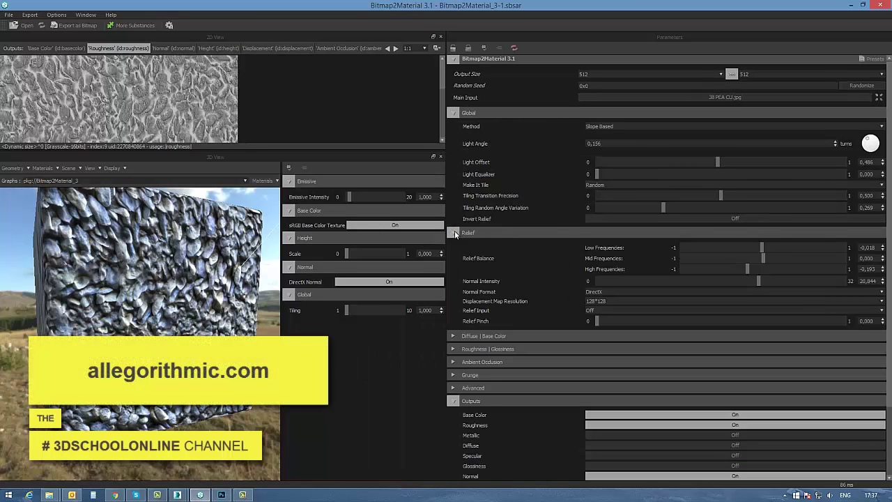
Switch to Bitmap2Material and collapse the Relief and Global parameter groups.
left_click(454, 233)
left_click(454, 116)
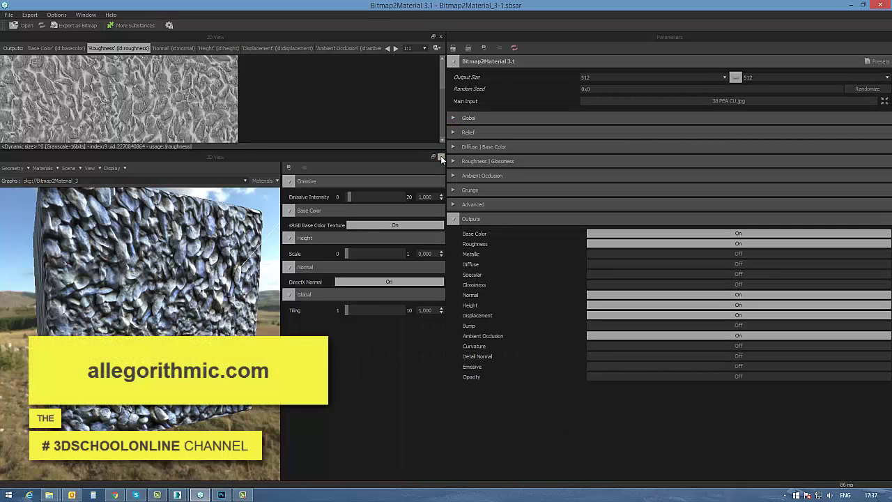
left_click(441, 157)
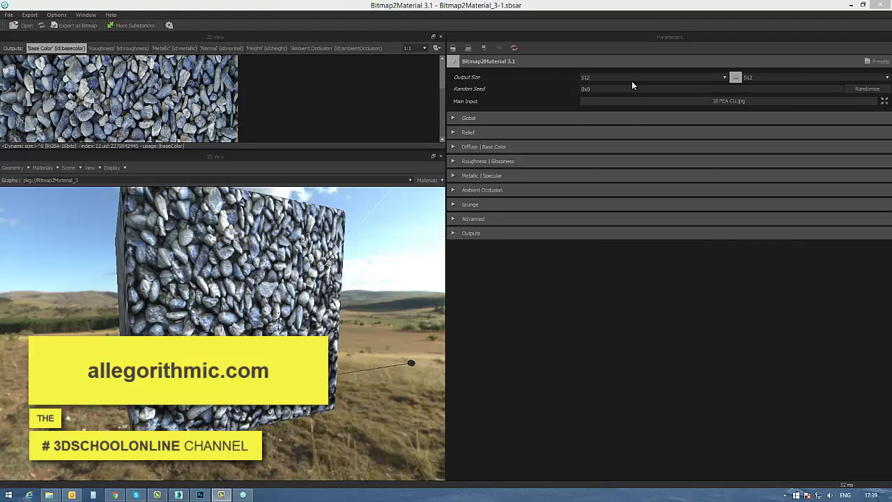
Set the Global method to Slope Based with a light angle of 0,125 turns.
left_click(456, 119)
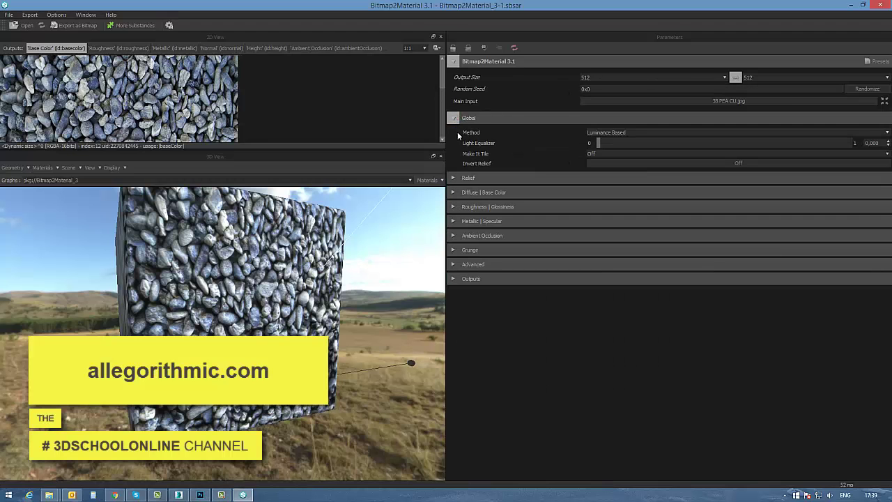
left_click(622, 134)
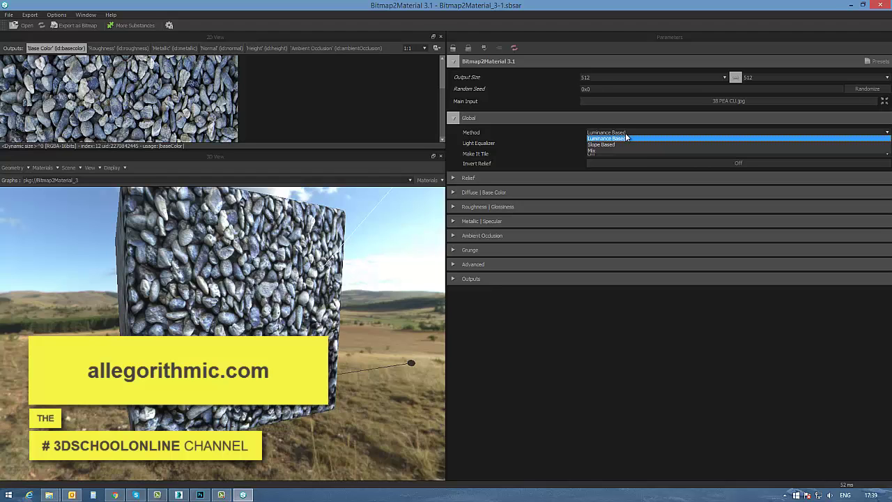
left_click(620, 144)
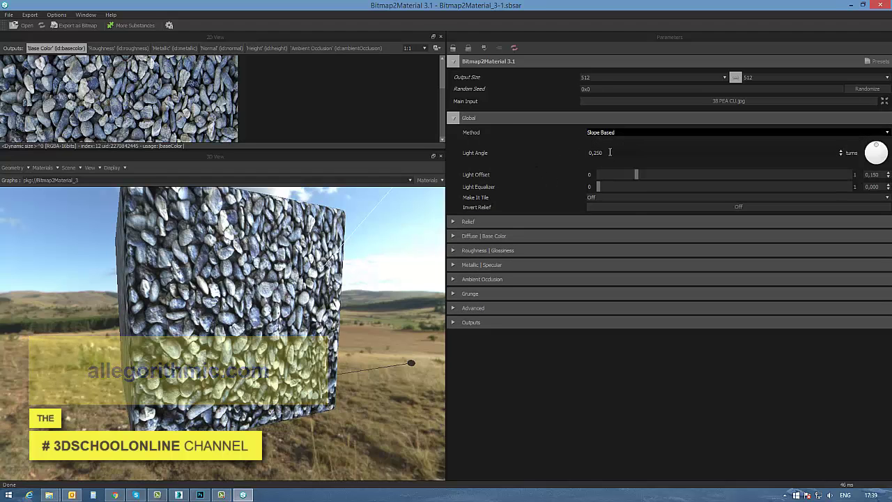
left_click_drag(872, 153, 871, 148)
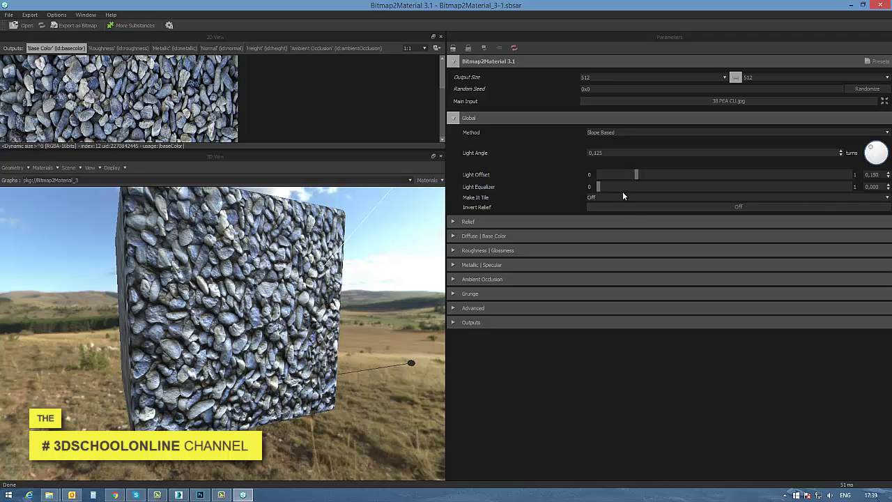
Raise the Relief group's Normal Intensity to 26,531.
left_click(457, 222)
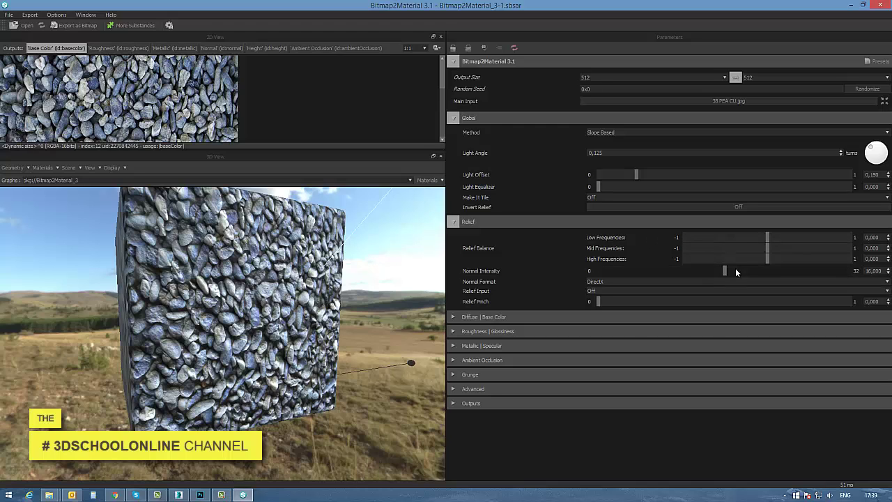
left_click_drag(760, 273, 807, 268)
Try the OpenGL normal format on the relief and return it to DirectX.
left_click(620, 282)
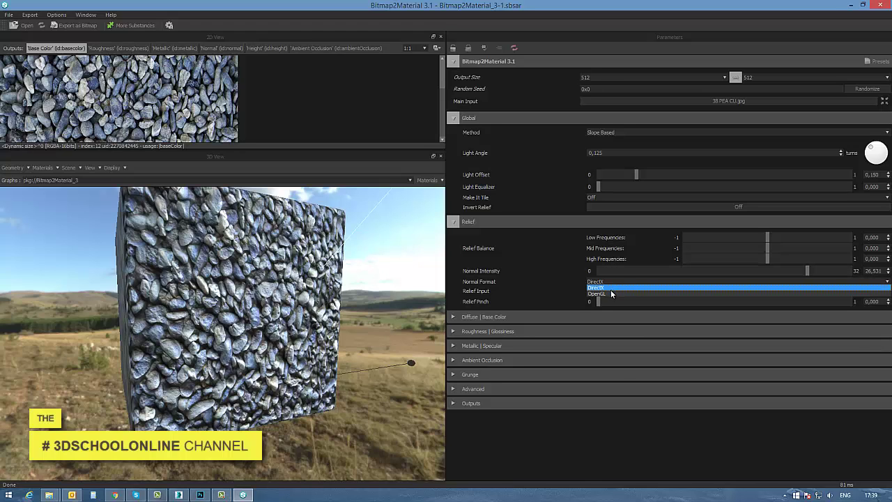
left_click(611, 293)
left_click(606, 282)
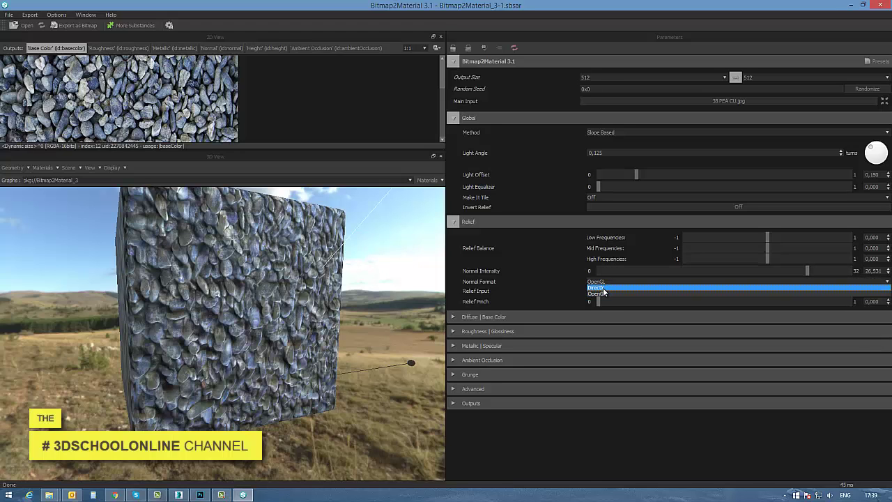
left_click(597, 287)
left_click(606, 291)
left_click(605, 293)
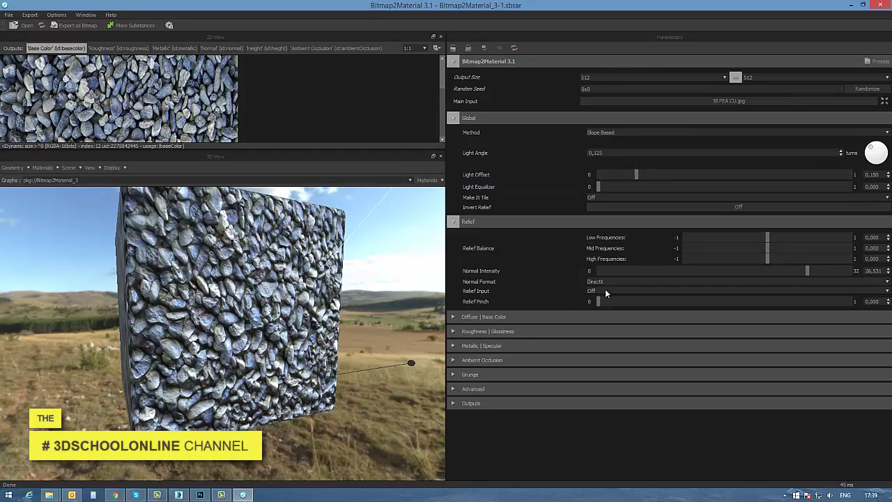
Set the Roughness Value to 0,596 and the base color Saturation to 0,485.
left_click(492, 317)
scroll(569, 292, "down", 3)
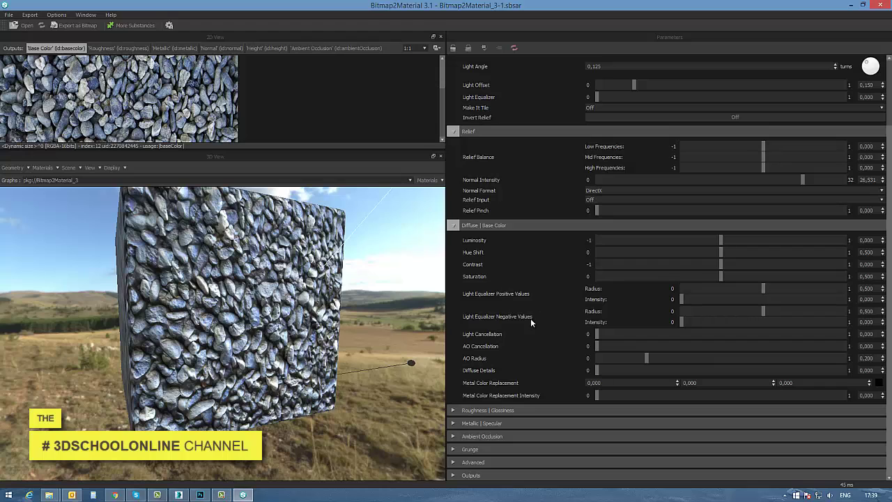
left_click(487, 410)
scroll(567, 291, "down", 3)
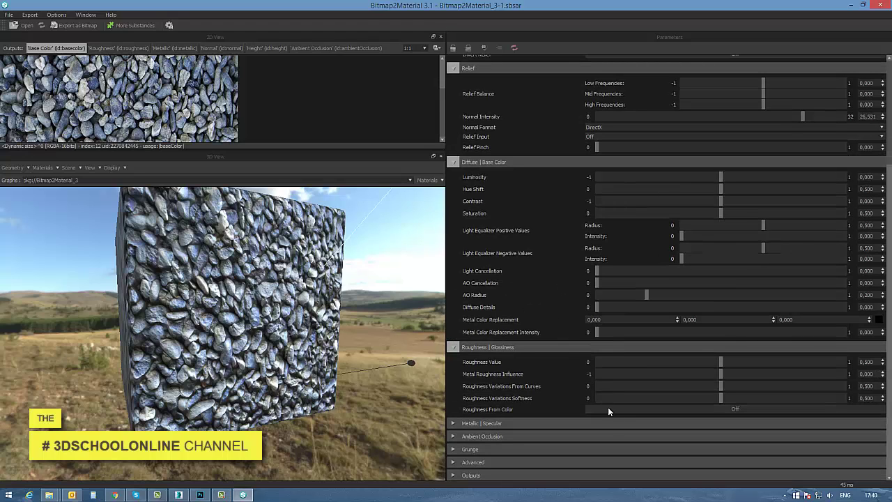
left_click(748, 362)
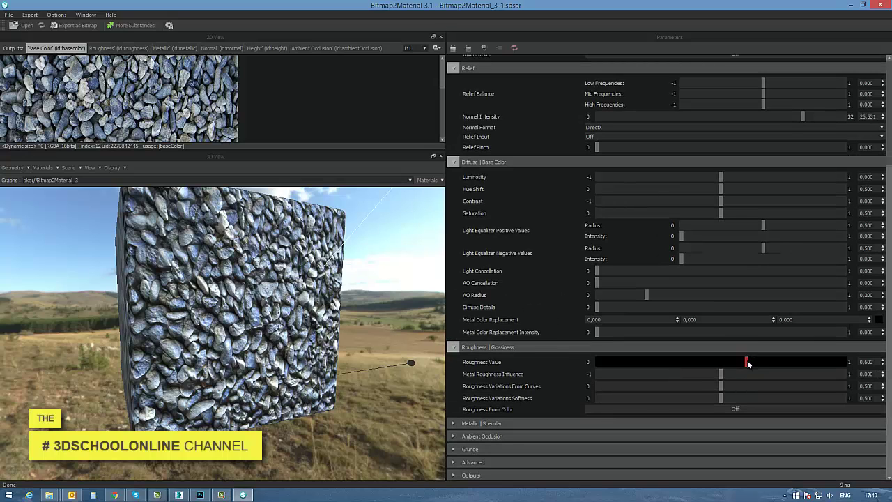
left_click_drag(747, 362, 744, 362)
left_click_drag(676, 212, 718, 212)
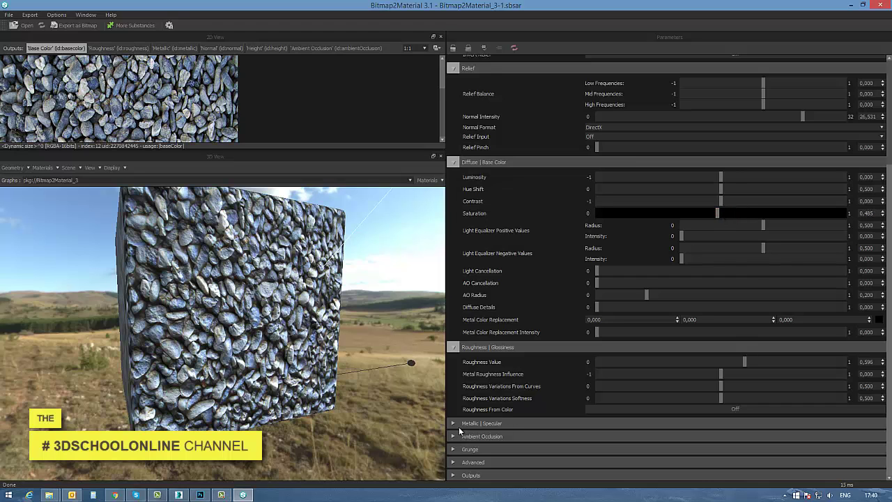
Enable the Displacement output and disable the Metallic output.
left_click(453, 475)
scroll(584, 342, "down", 1)
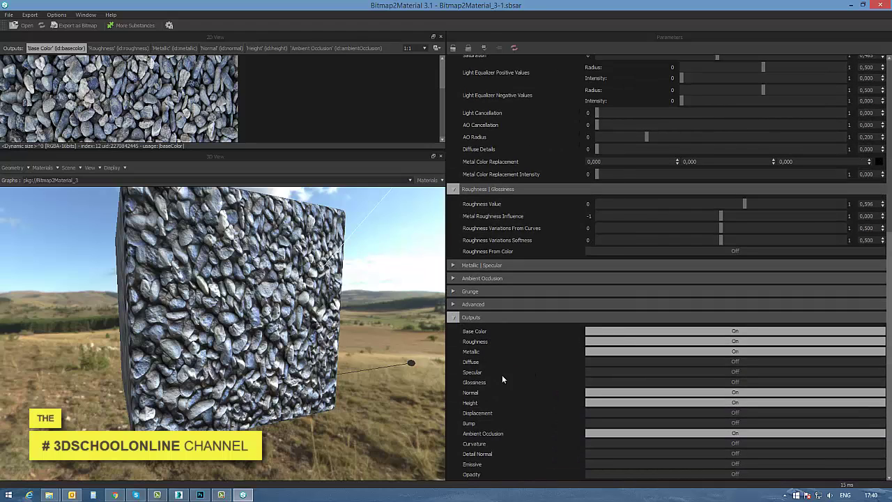
left_click(601, 412)
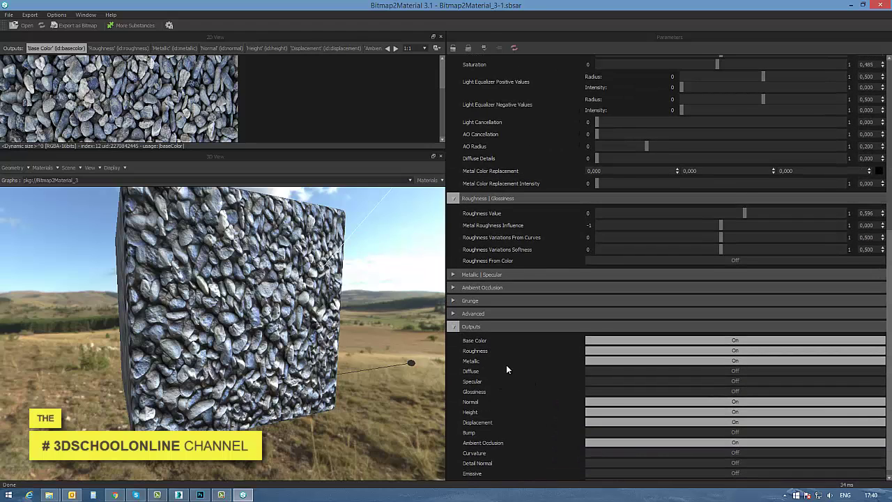
left_click(614, 351)
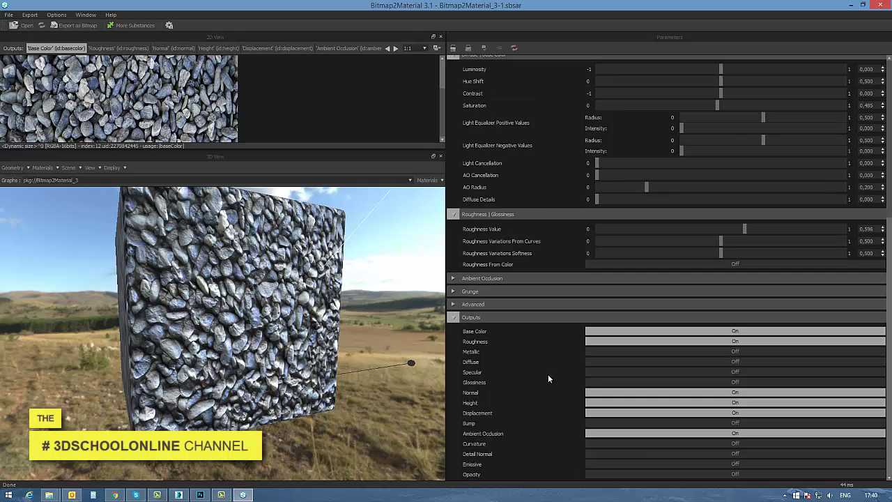
Preview the generated Roughness, Normal, Height, Displacement and Ambient Occlusion maps in the 2D view.
left_click(115, 48)
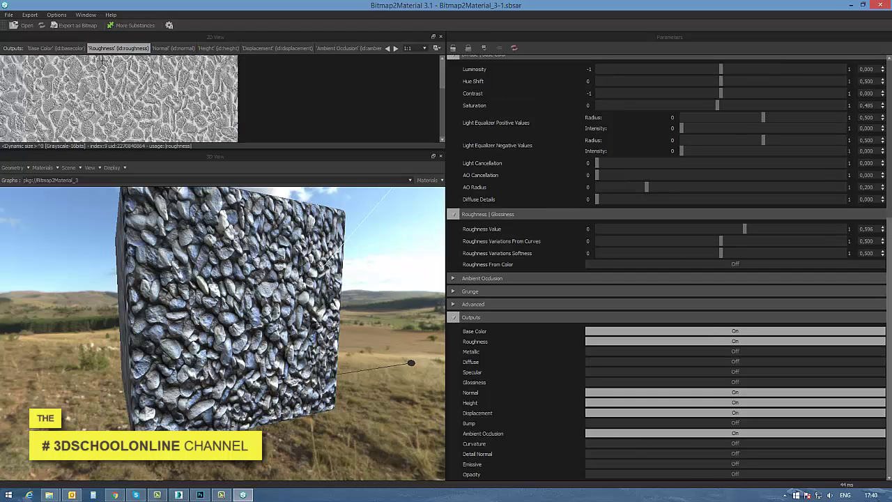
left_click(189, 49)
left_click(218, 48)
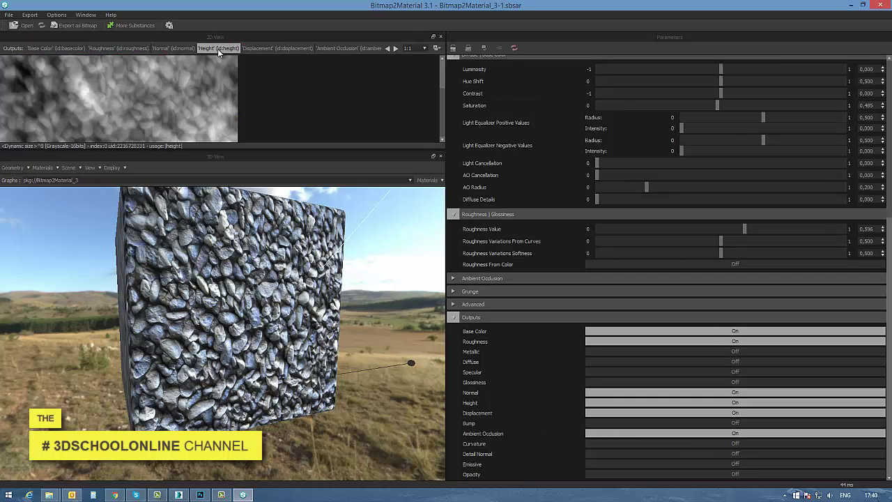
left_click(277, 48)
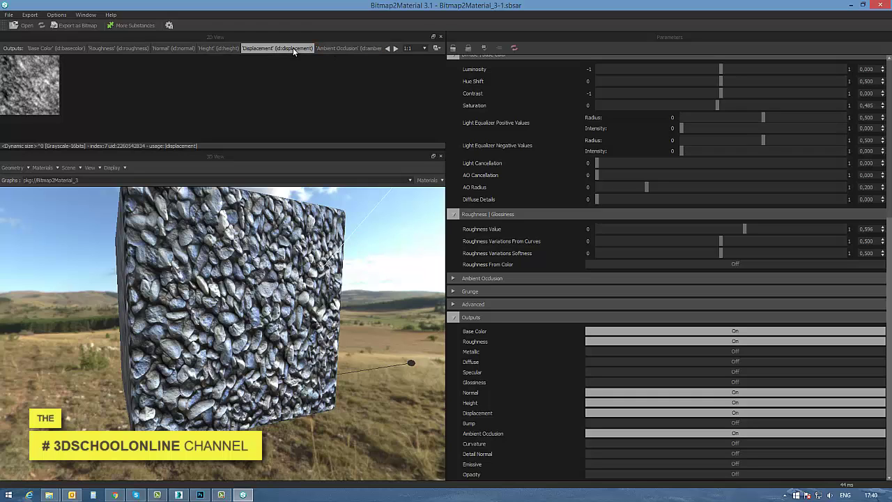
left_click(348, 48)
left_click(240, 48)
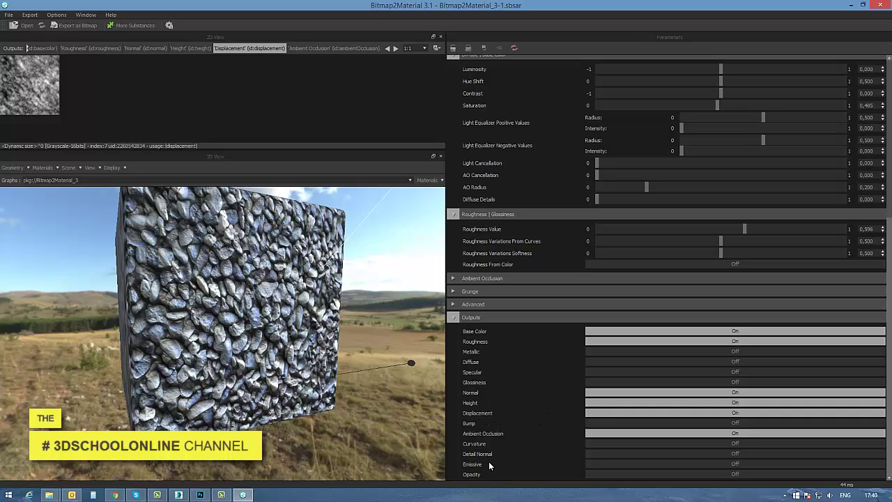
Enable the Opacity output.
left_click(603, 474)
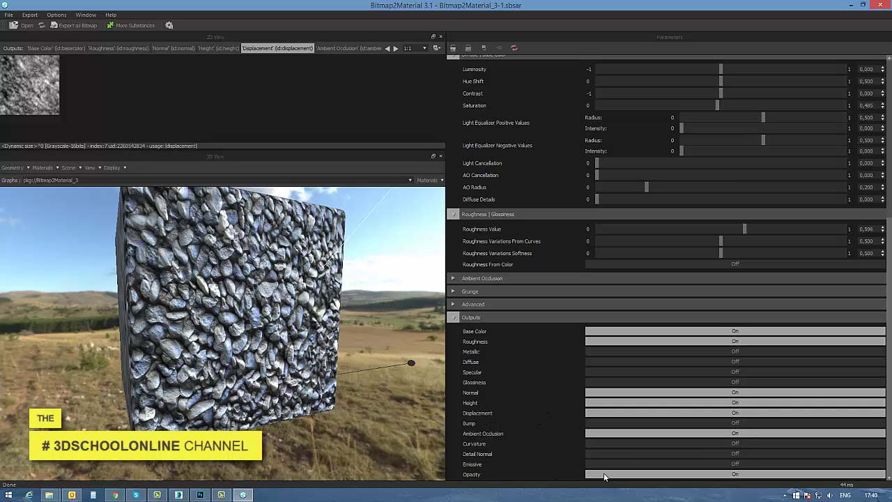
Disable the Opacity output and expand the Advanced parameters.
left_click(603, 475)
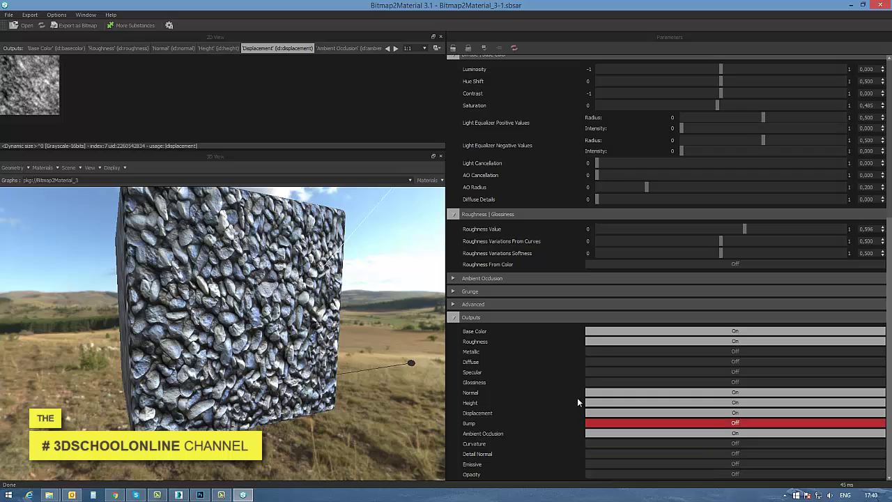
left_click(463, 305)
scroll(509, 318, "down", 3)
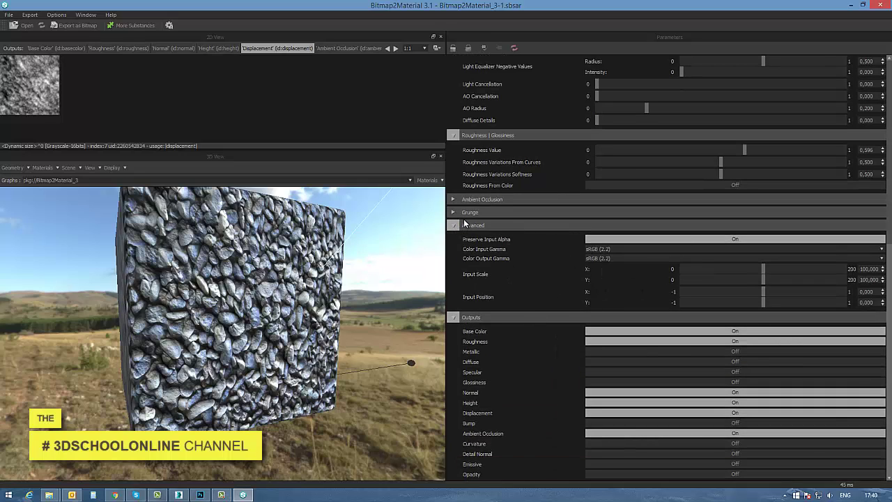
Turn Grunge on and set the Grunge Map Contrast to 0,032.
left_click(467, 213)
left_click(601, 227)
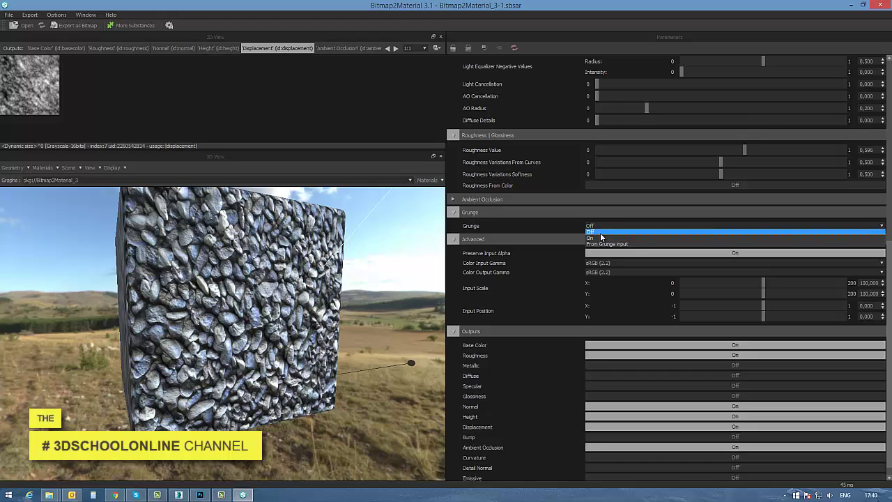
left_click(599, 235)
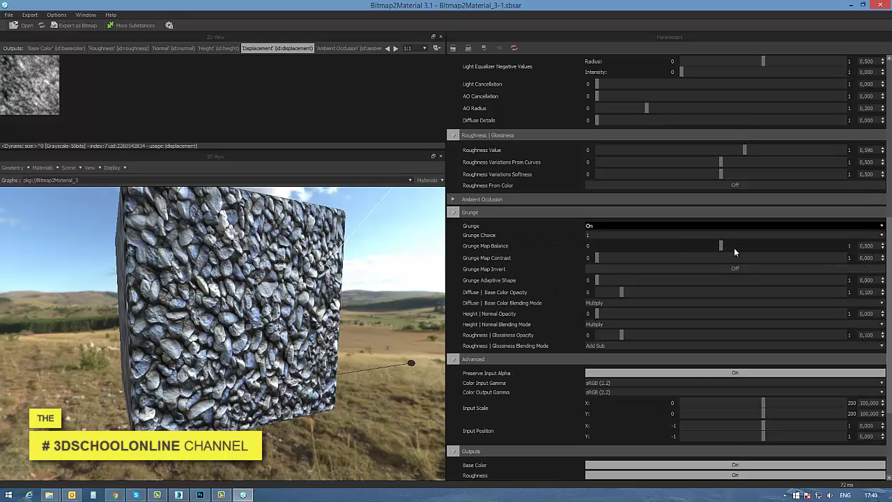
mouse_move(610, 258)
left_mouse_down()
mouse_move(623, 258)
mouse_move(605, 257)
left_mouse_up()
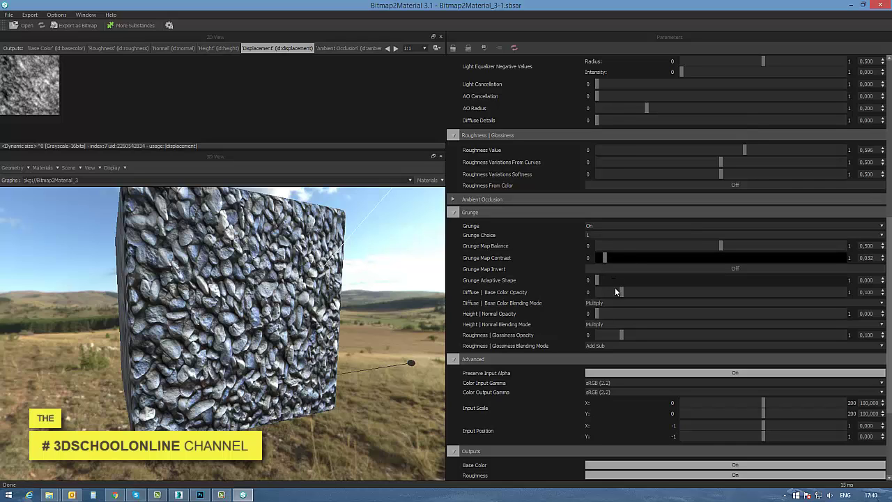
Set the Roughness Value to 0,620 and Roughness Variations From Curves to 0,524.
scroll(537, 290, "up", 4)
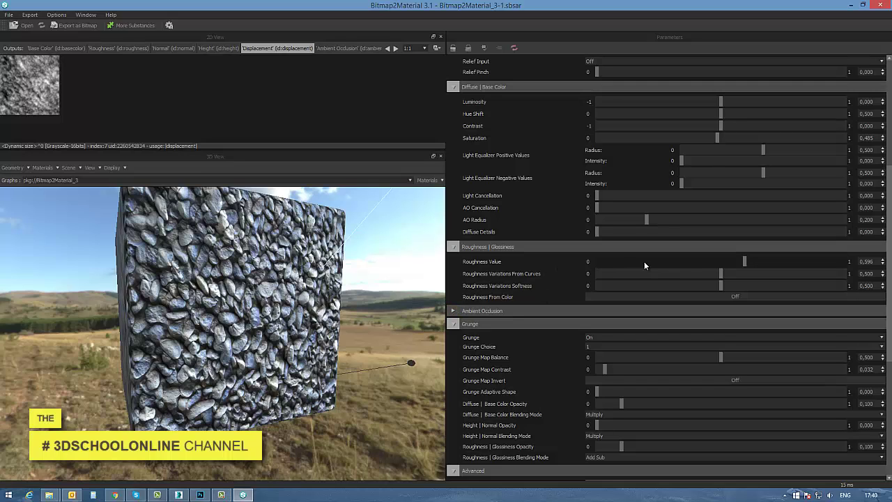
mouse_move(745, 261)
left_mouse_down()
mouse_move(780, 264)
mouse_move(751, 259)
left_mouse_up()
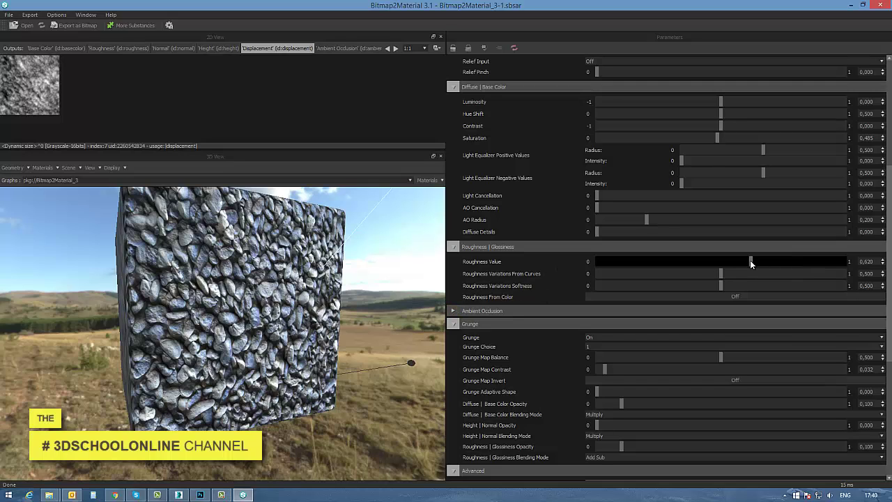
left_click(749, 274)
left_click(726, 273)
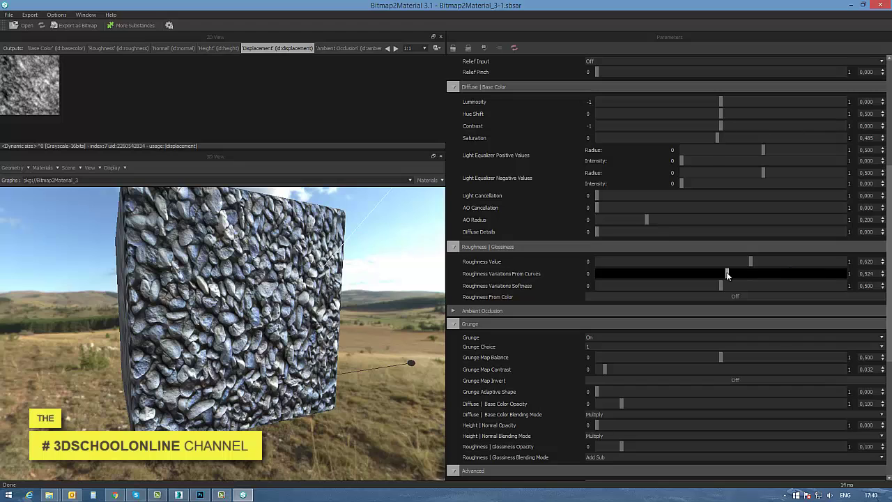
Set the global Light Angle to 0,250 turns.
scroll(527, 286, "up", 3)
scroll(548, 250, "up", 3)
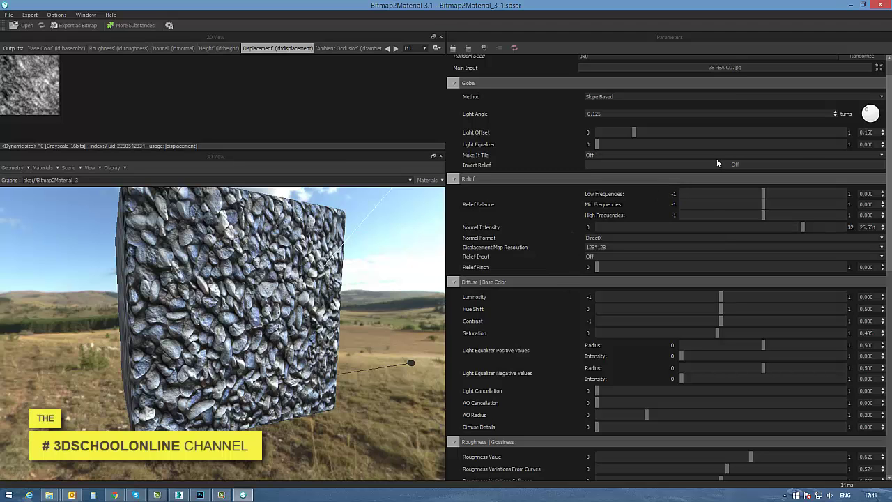
left_click_drag(871, 111, 871, 113)
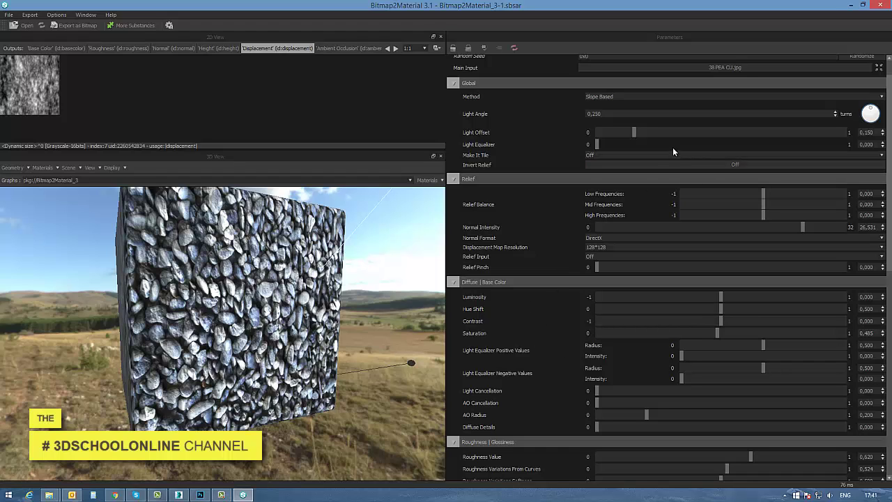
Compare the Edges Linear and Edges Linear Y options of Make It Tile, and set it to Random.
left_click(652, 155)
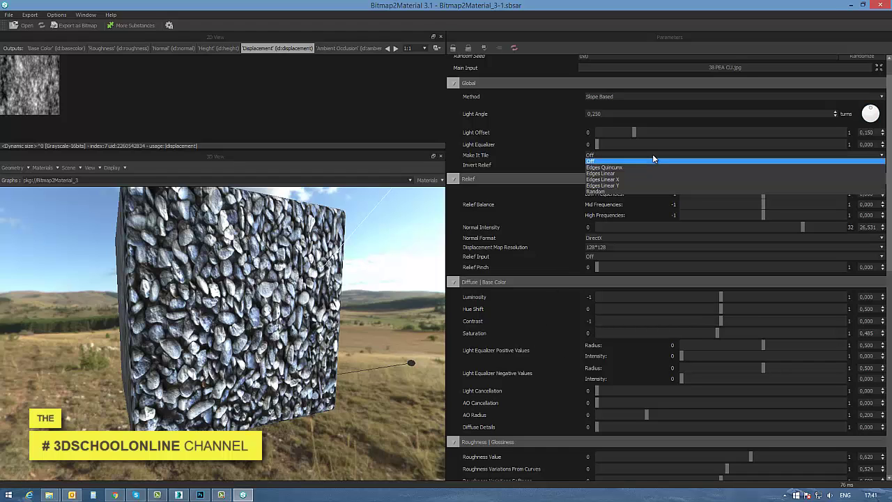
left_click(601, 191)
left_click(611, 154)
left_click(606, 178)
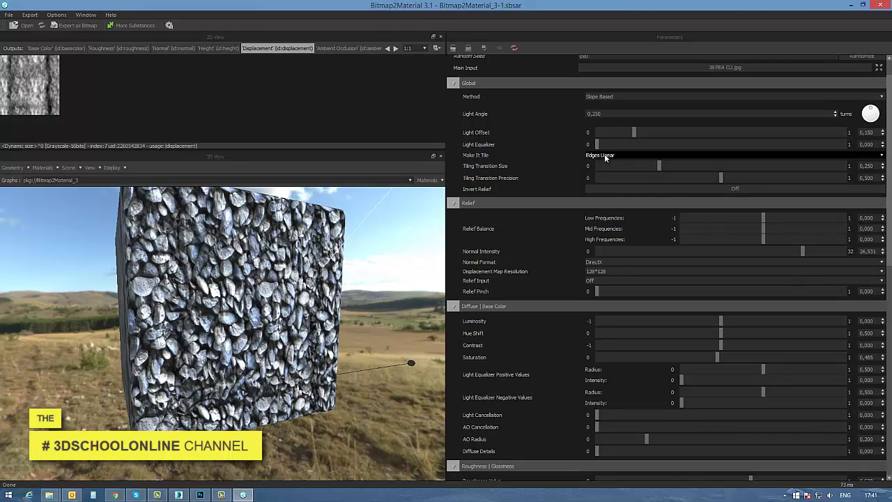
left_click(606, 155)
left_click(603, 186)
left_click(606, 154)
left_click(598, 191)
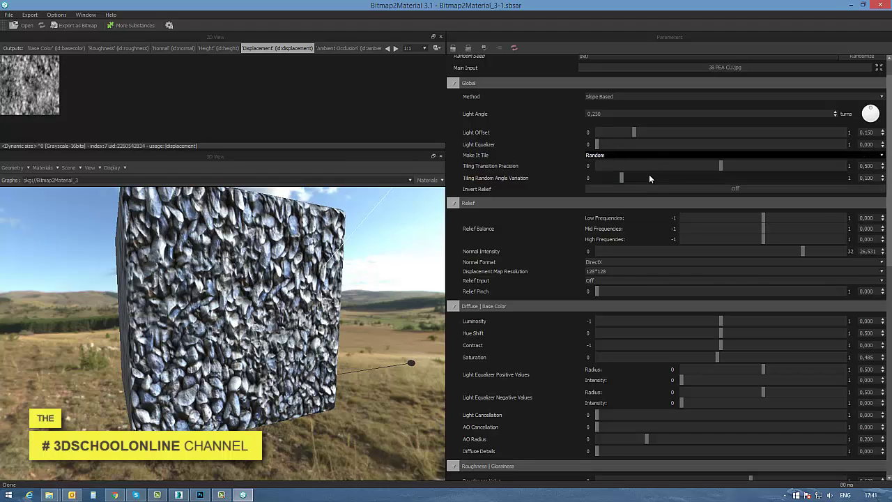
Set the Tiling Transition Precision to 0,547 and the Tiling Random Angle Variation to 0,322.
mouse_move(721, 166)
left_mouse_down()
mouse_move(757, 166)
mouse_move(732, 166)
left_mouse_up()
left_click_drag(621, 178, 676, 179)
left_click_drag(238, 312, 330, 279)
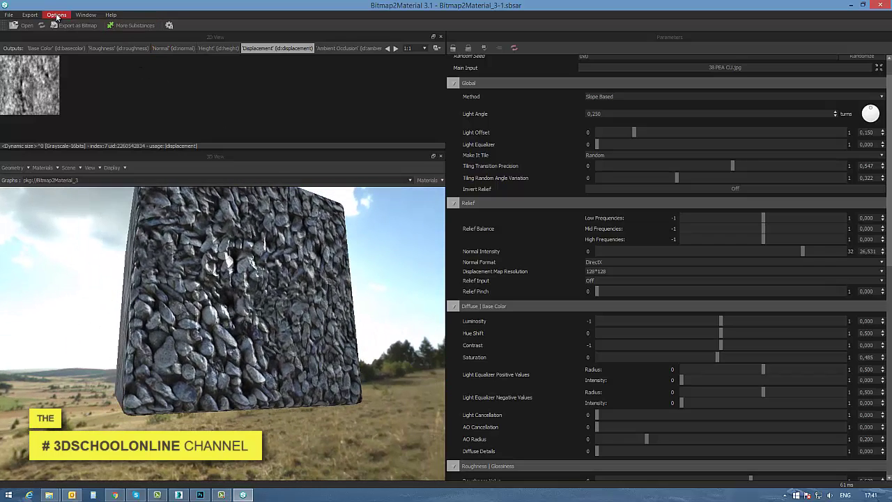
Export all outputs as tga bitmaps to the MAPS folder.
left_click(77, 25)
left_click(555, 170)
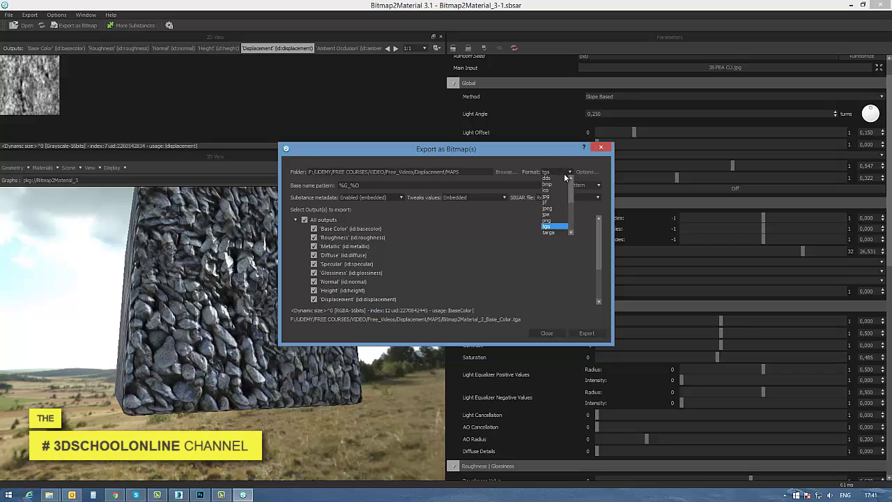
left_click(552, 197)
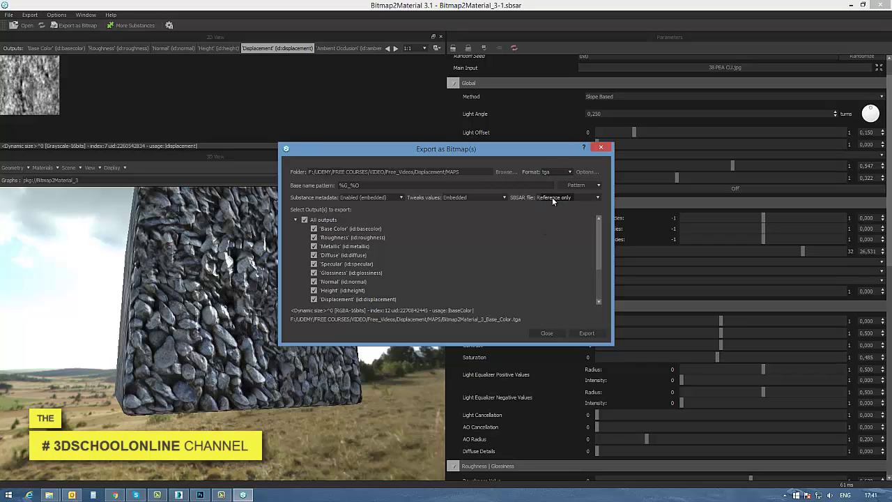
left_click(589, 334)
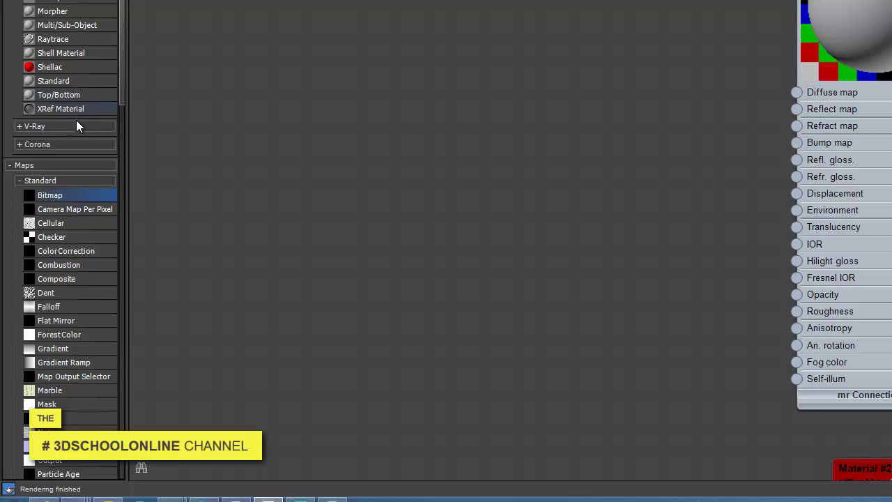
In the 3ds Max Slate Material Editor, add a Substance map beside the VRayMtl and load Bitmap2Material_3.sbsar into it.
left_click_drag(122, 102, 142, 290)
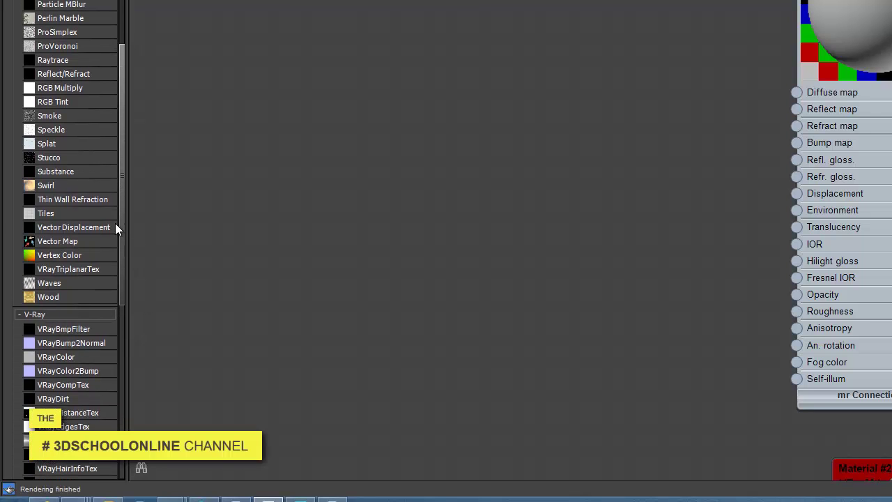
left_click_drag(72, 171, 426, 126)
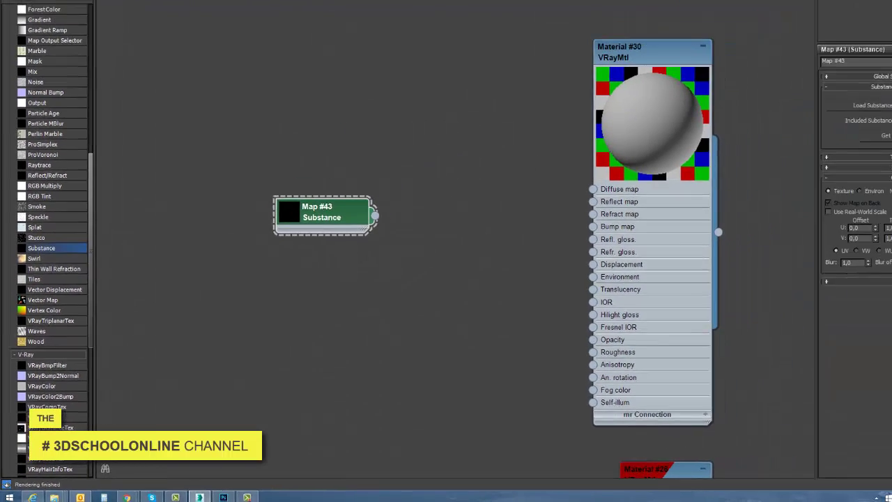
left_click(875, 105)
double_click(84, 86)
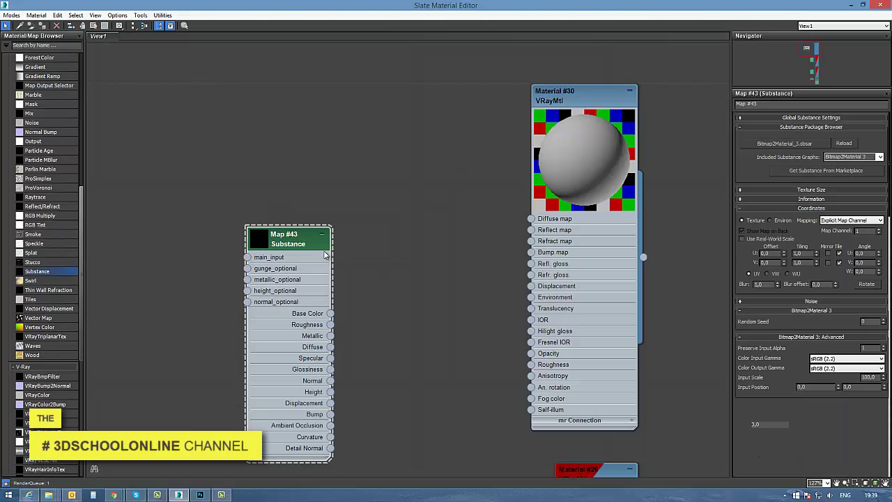
Create a standard Bitmap map with the pebble image on the Substance node's main_input.
left_click_drag(298, 238, 334, 191)
left_click_drag(281, 210, 202, 213)
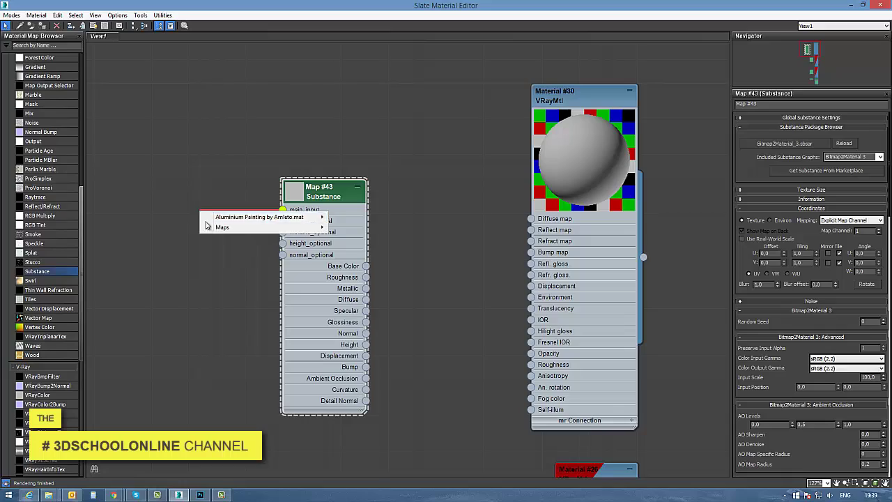
mouse_move(223, 227)
mouse_move(354, 227)
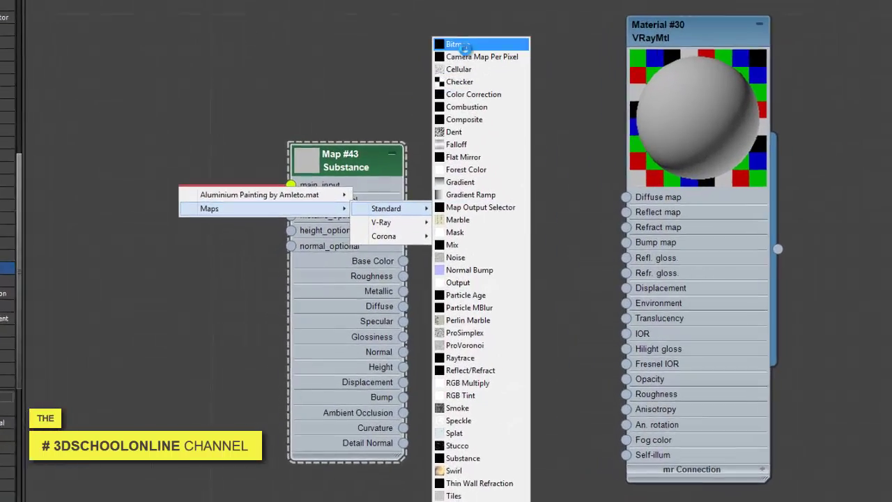
left_click(406, 113)
double_click(65, 8)
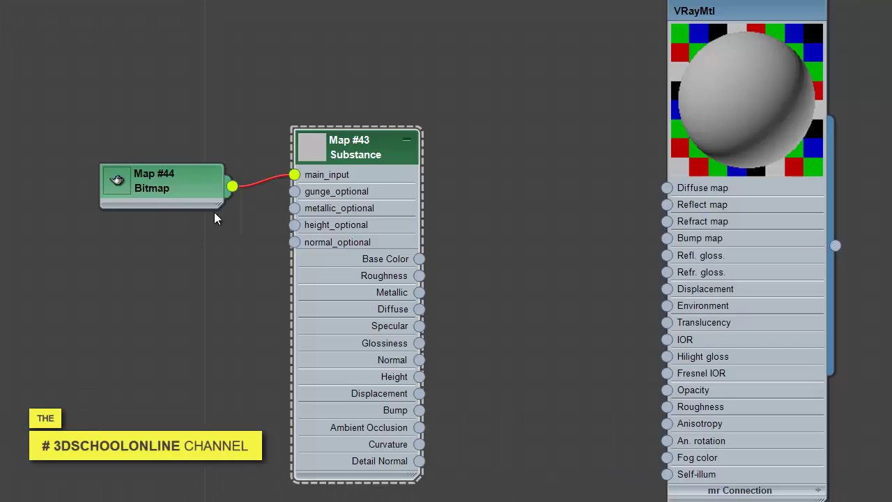
Connect the Substance's Base Color output to the VRayMtl's Diffuse map and its Displacement output to the Displacement slot, spacing out the nodes.
left_click_drag(336, 149, 427, 39)
double_click(378, 144)
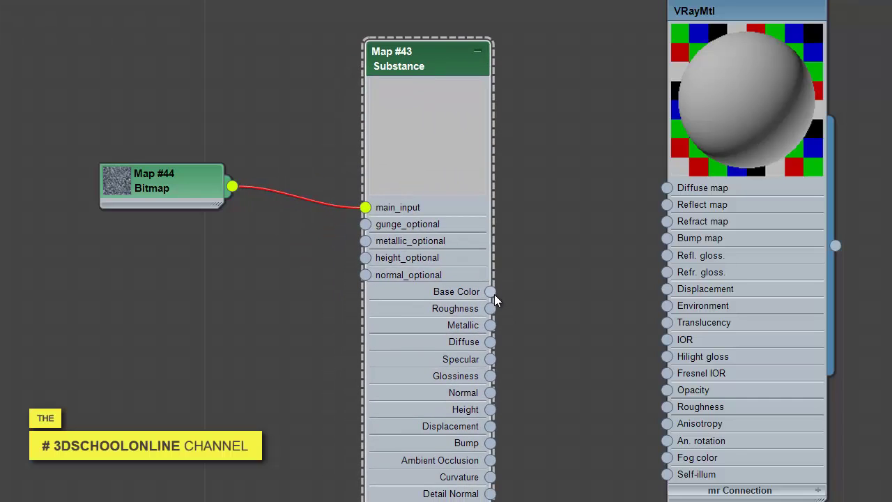
left_click_drag(492, 293, 667, 188)
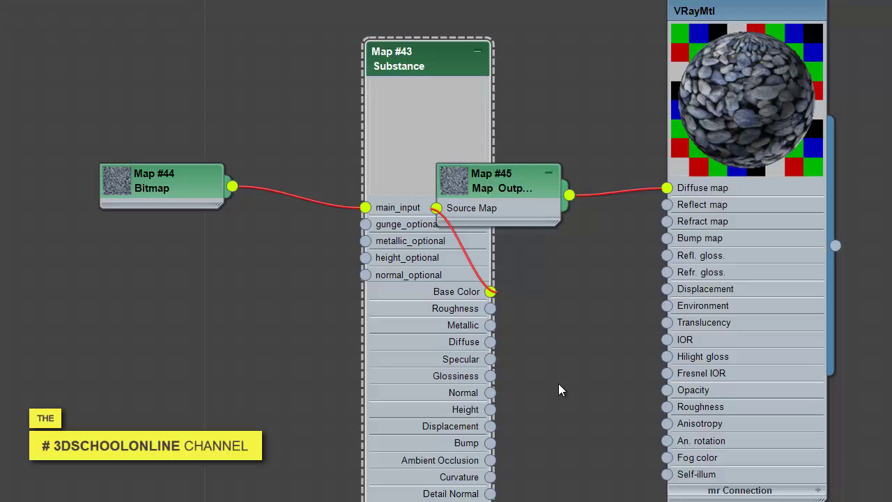
left_click_drag(513, 177, 566, 124)
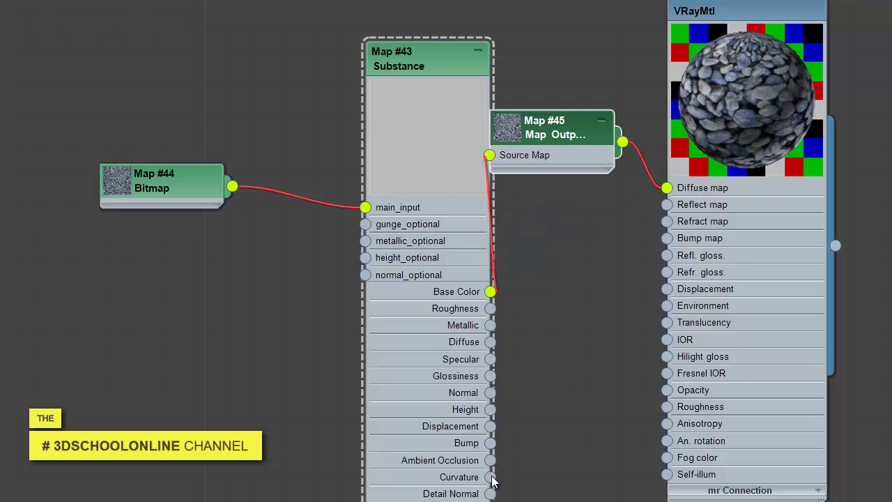
left_click_drag(593, 364, 667, 288)
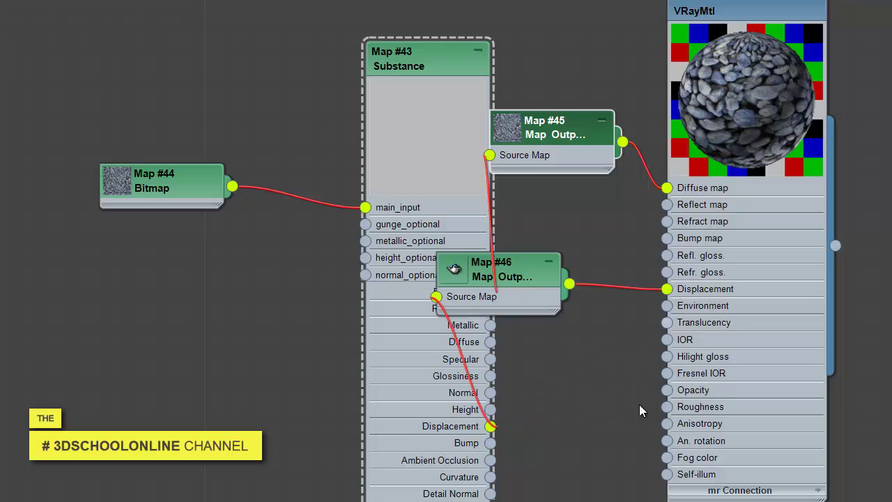
left_click_drag(526, 275, 614, 276)
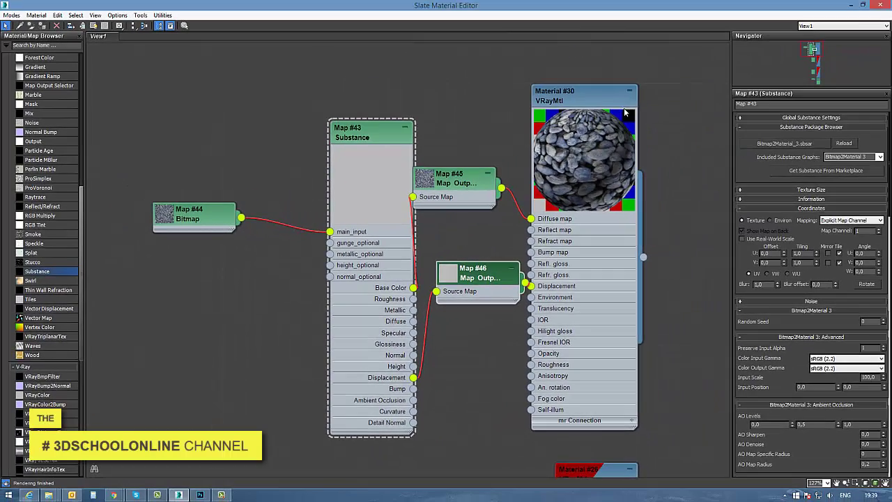
Set the Displace amount in the VRayMtl's Maps settings to 5.
left_click(750, 12)
left_click(589, 103)
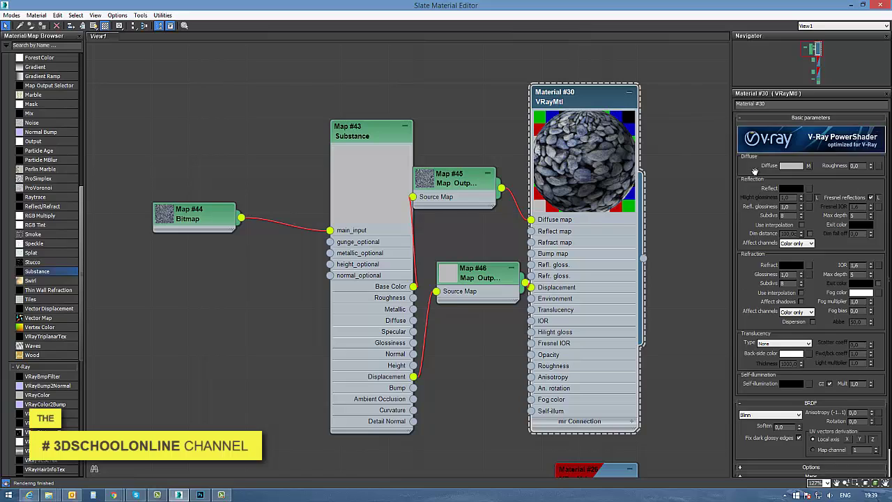
scroll(773, 365, "down", 2)
left_click(766, 445)
scroll(780, 439, "down", 2)
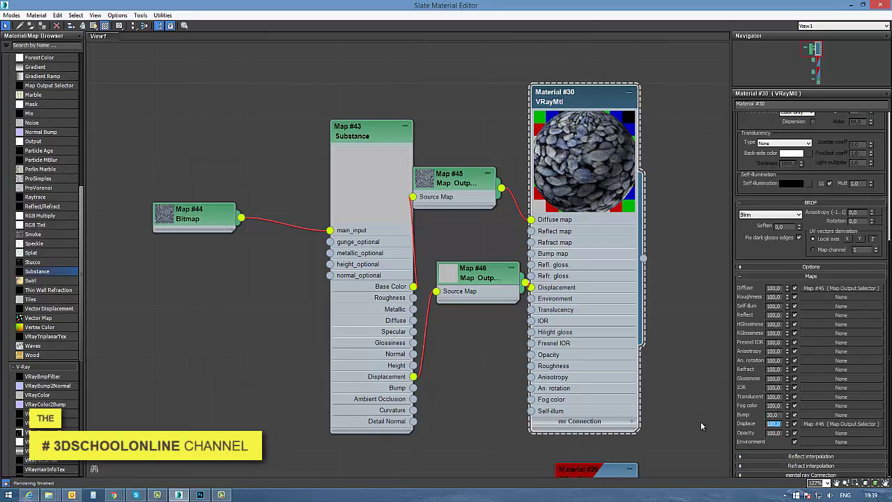
type("5")
key("Return")
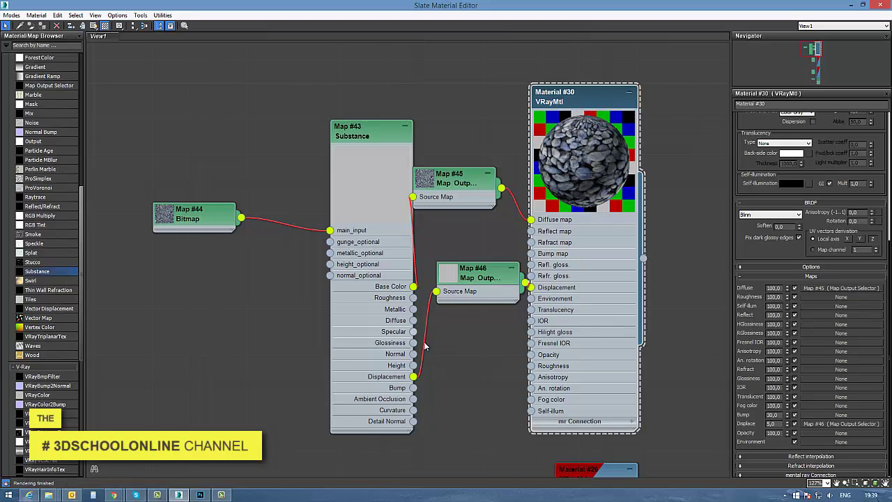
left_click_drag(413, 321, 531, 220)
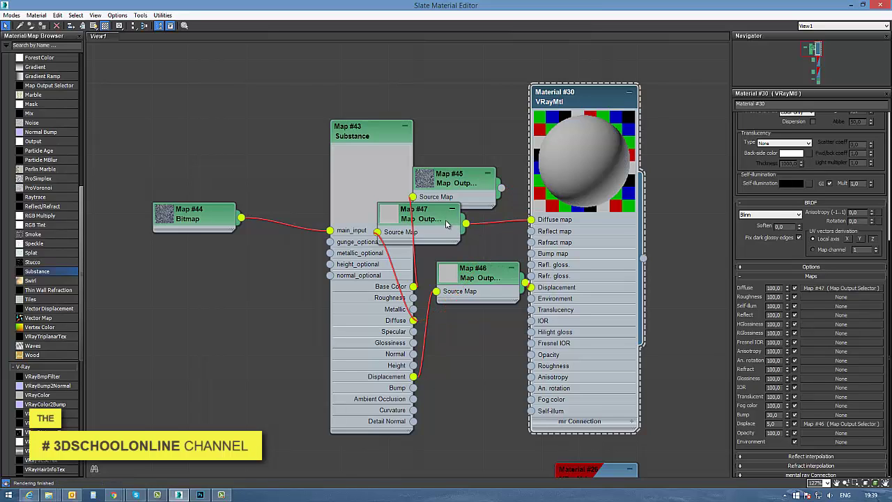
left_click_drag(446, 223, 459, 223)
key("Delete")
left_click_drag(525, 221, 531, 219)
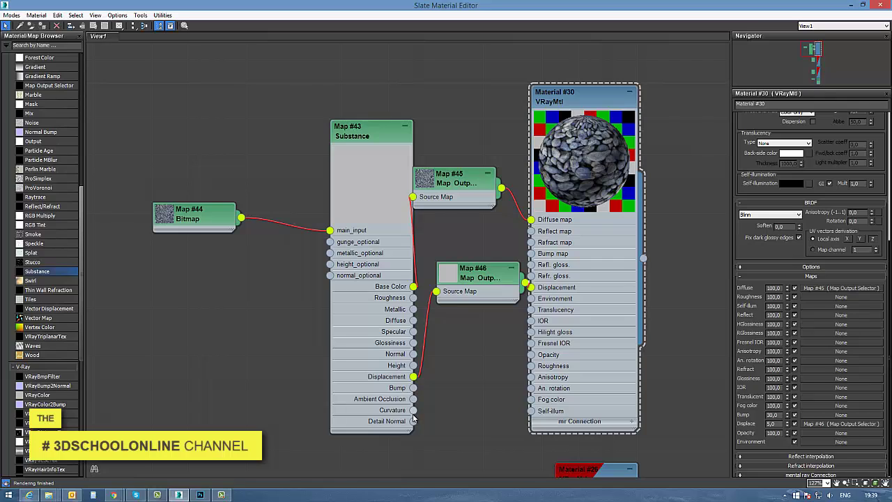
Connect the Substance's Glossiness output to the VRayMtl's Reflect map and reposition the new Map Output Selector node.
left_click_drag(413, 343, 531, 231)
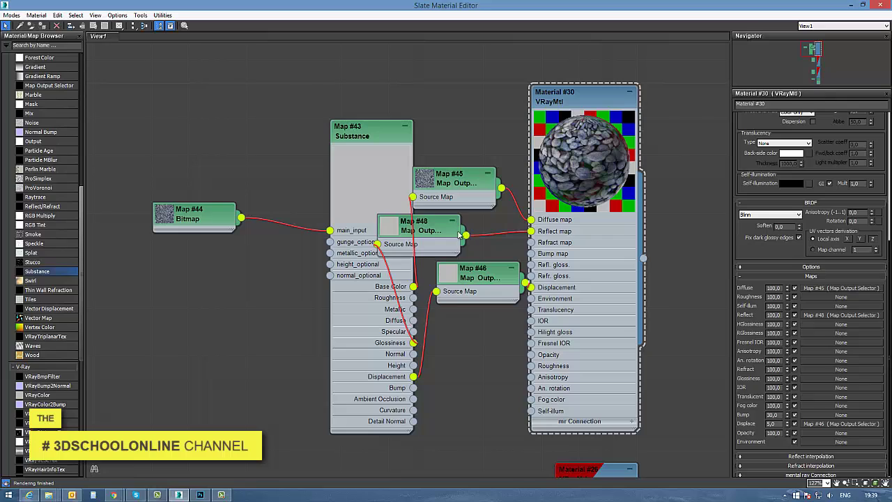
left_click_drag(422, 222, 446, 222)
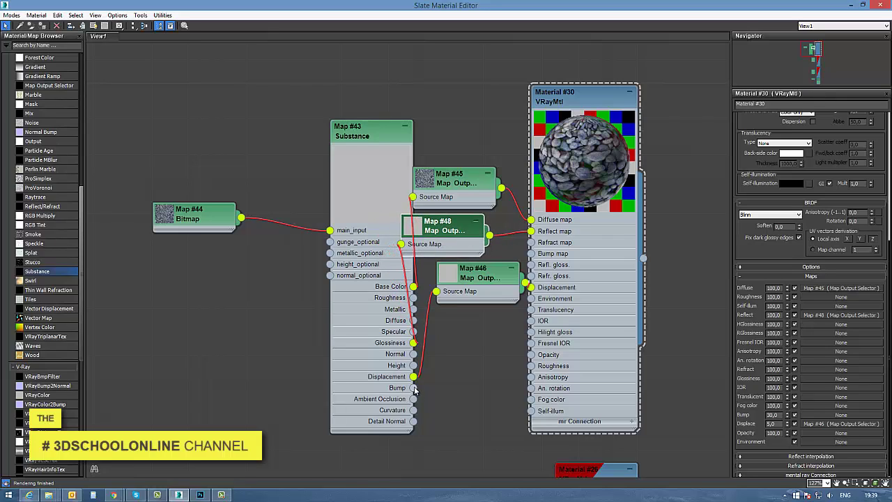
Connect the Substance's Specular output to the VRayMtl's Refr. gloss. slot and move the new Map Output Selector clear of the others.
left_click(413, 333)
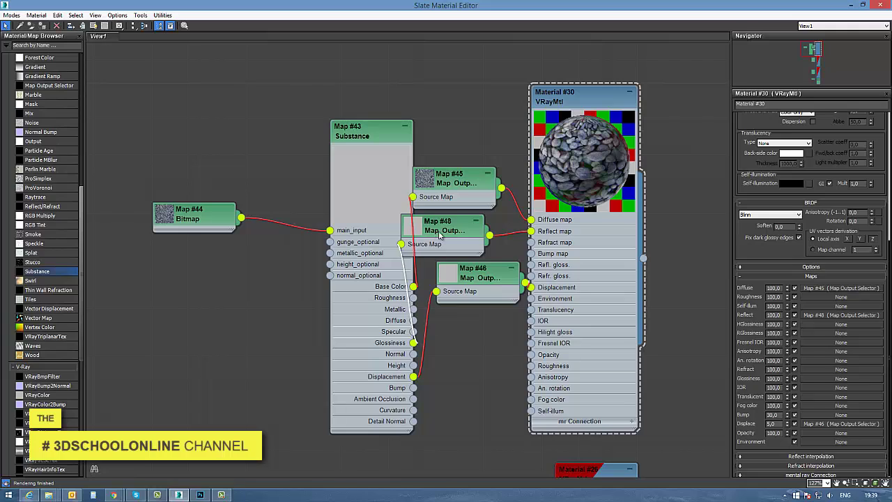
left_click_drag(439, 233, 463, 245)
left_click_drag(414, 333, 531, 276)
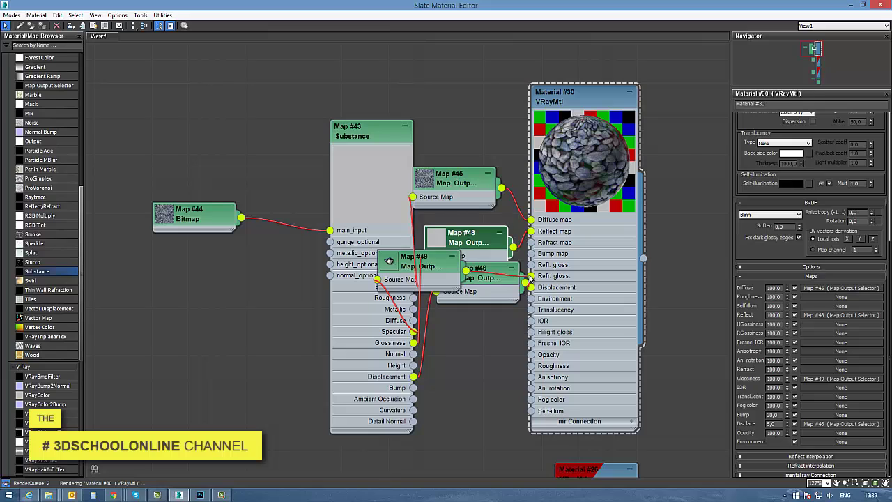
left_click_drag(456, 275, 504, 381)
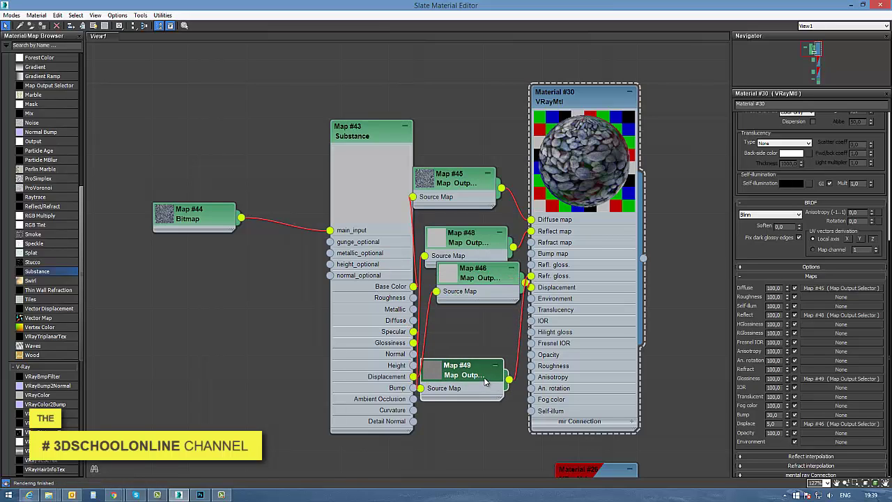
left_click_drag(577, 104, 589, 103)
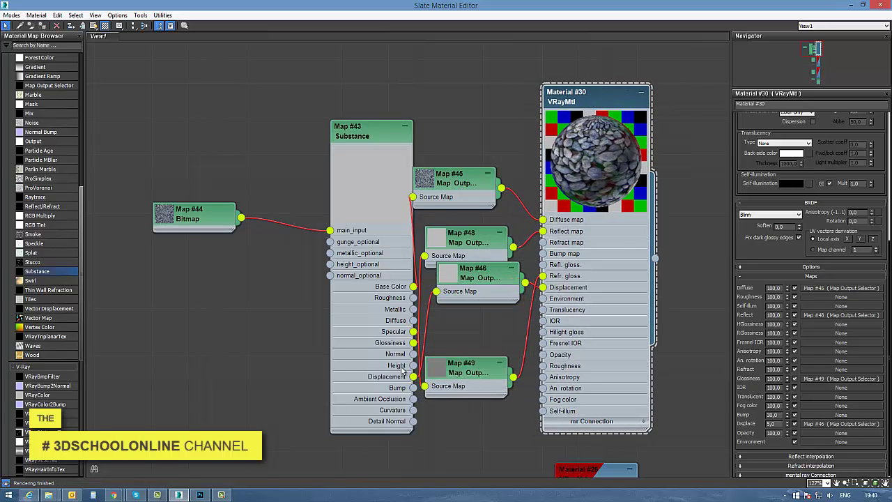
Connect the Substance's Specular output to the VRayMtl's Reflect map in place of Glossiness, and spread the nodes apart.
left_click_drag(460, 375, 472, 375)
left_click_drag(413, 331, 542, 231)
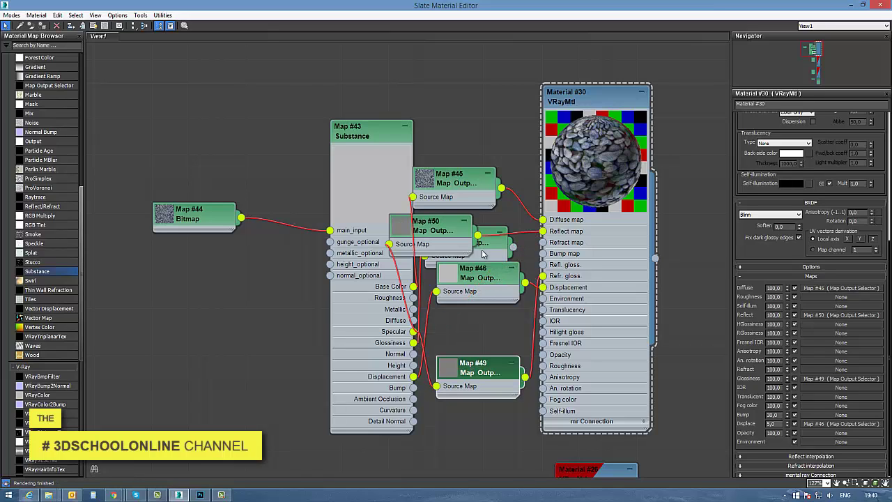
left_click_drag(435, 231, 483, 124)
left_click_drag(382, 136, 336, 129)
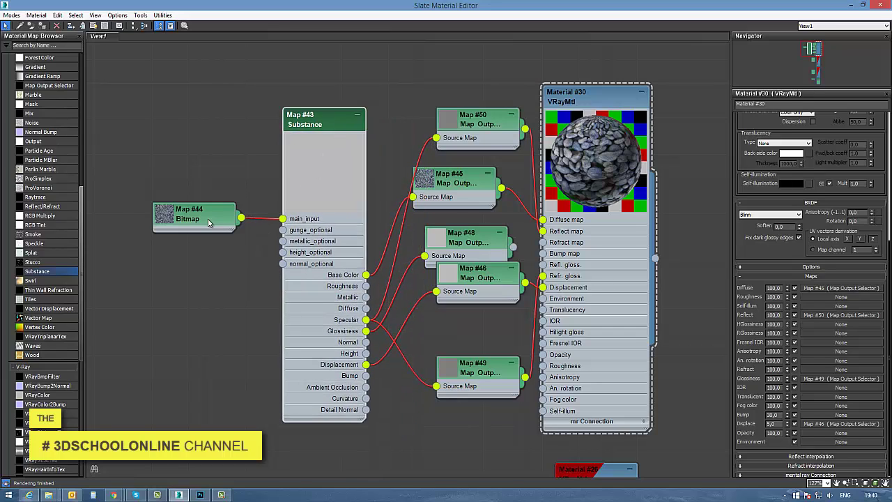
left_click_drag(207, 222, 160, 186)
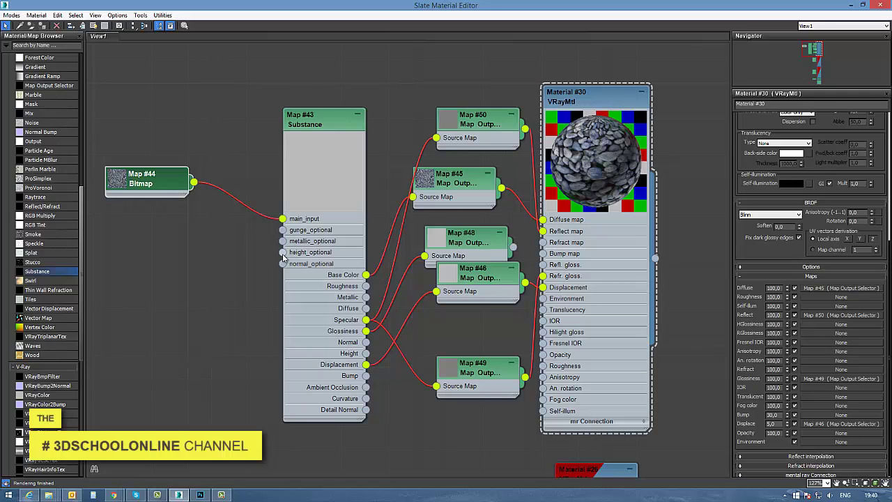
Create a standard Bitmap map with a normal map image on the Substance's normal_optional input.
left_click_drag(282, 264, 215, 271)
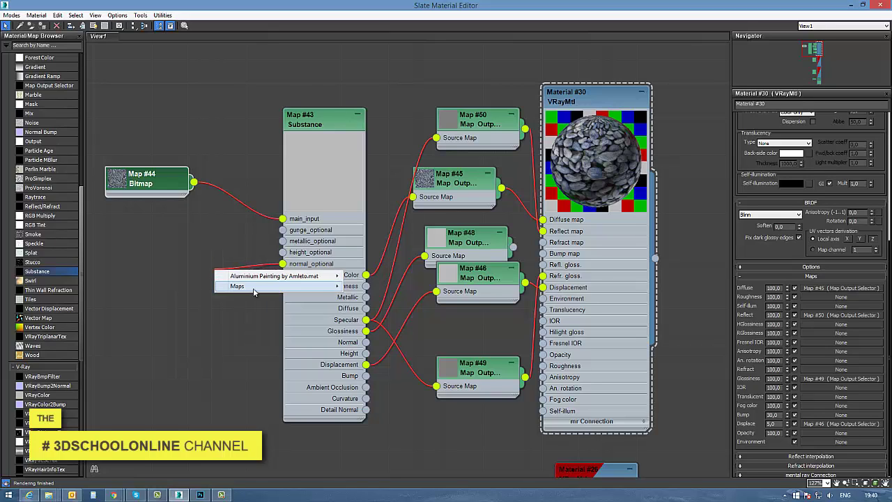
mouse_move(237, 286)
mouse_move(368, 286)
left_click(421, 106)
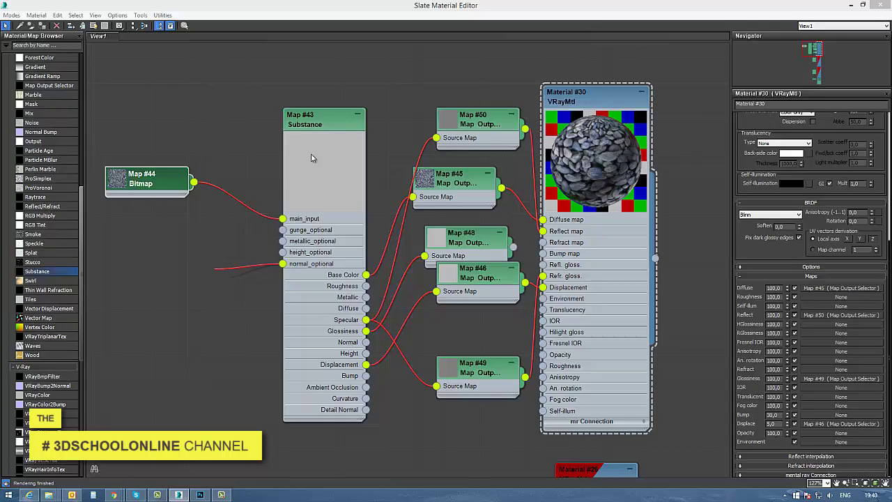
left_click(174, 80)
double_click(174, 80)
left_click_drag(240, 282, 176, 285)
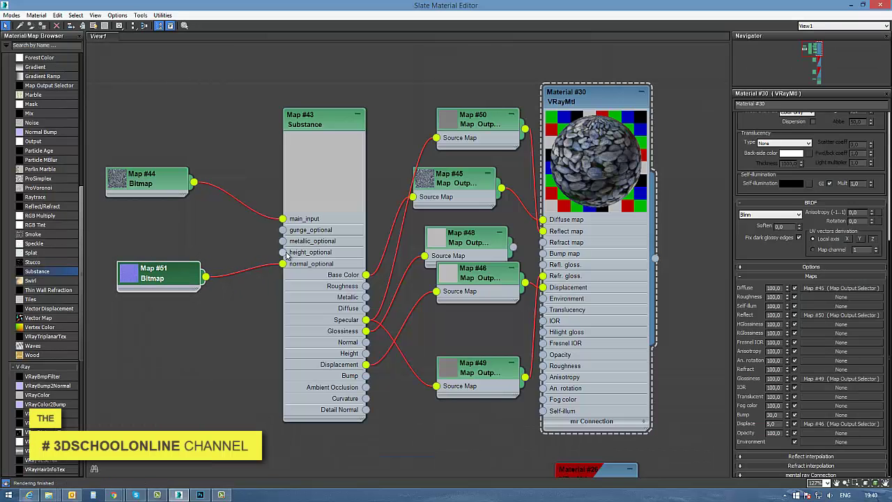
Create a standard Bitmap map with Bitmap2Material_3_Displacement.jpg on the Substance's height_optional input.
left_click_drag(281, 252, 259, 249)
mouse_move(298, 269)
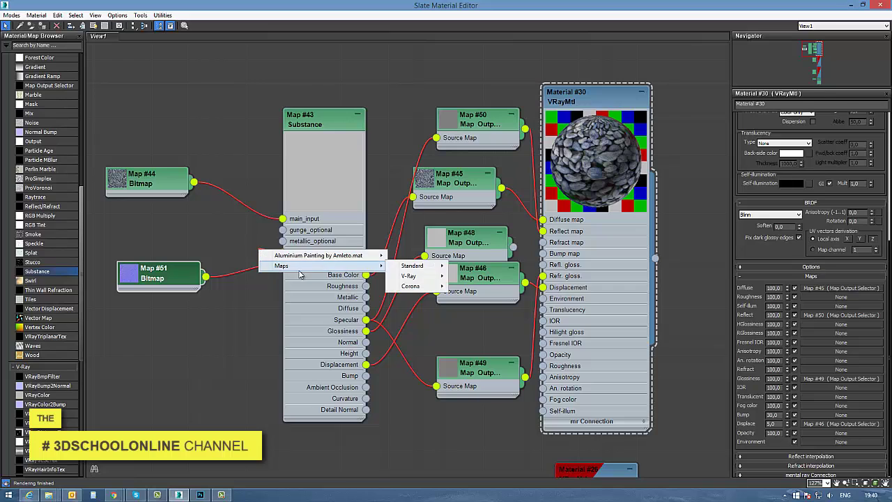
mouse_move(414, 270)
left_click(478, 104)
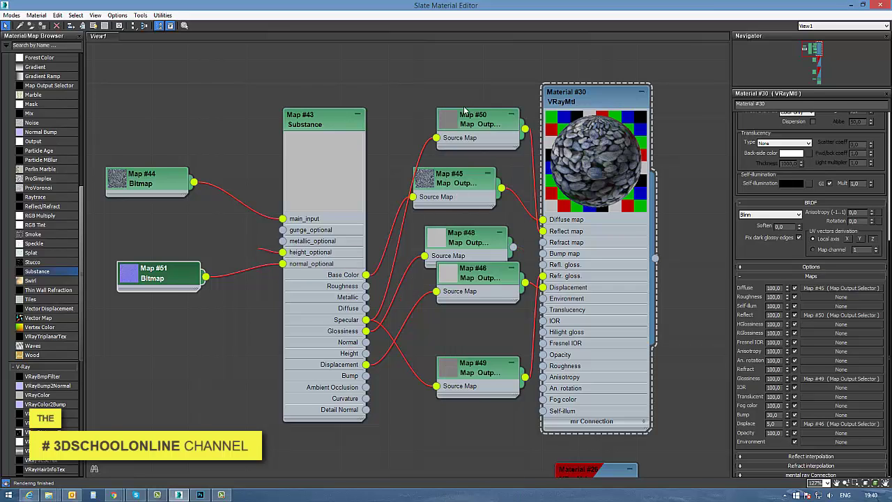
double_click(79, 78)
left_click(275, 147)
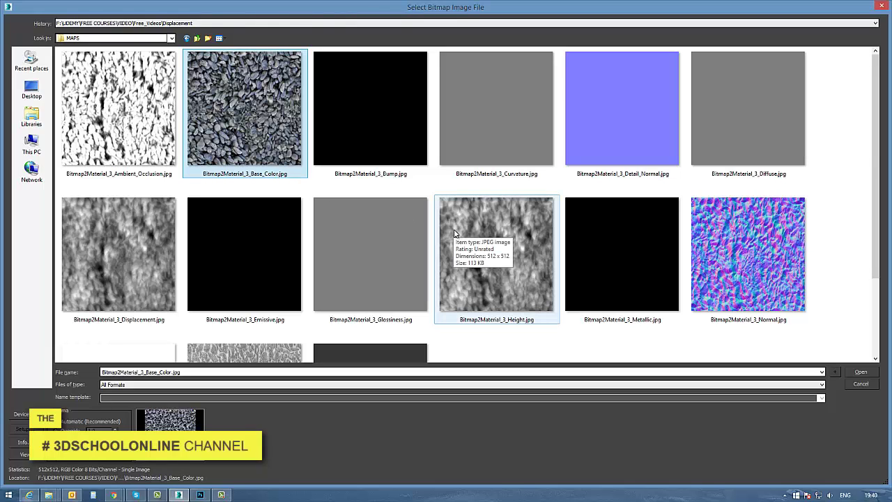
scroll(454, 234, "down", 3)
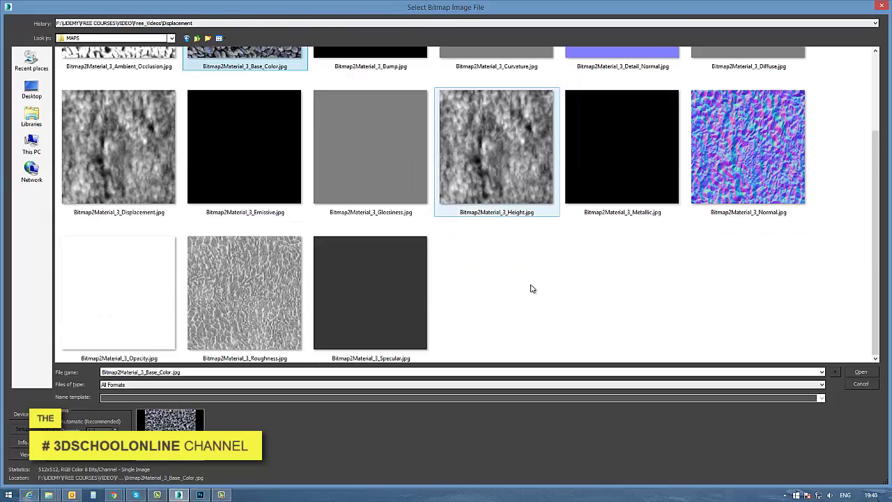
double_click(122, 154)
left_click_drag(256, 256, 174, 244)
Arrange all nodes automatically and delete the disconnected Map Output Selector fed by the Substance's Glossiness output.
left_click_drag(454, 179, 467, 181)
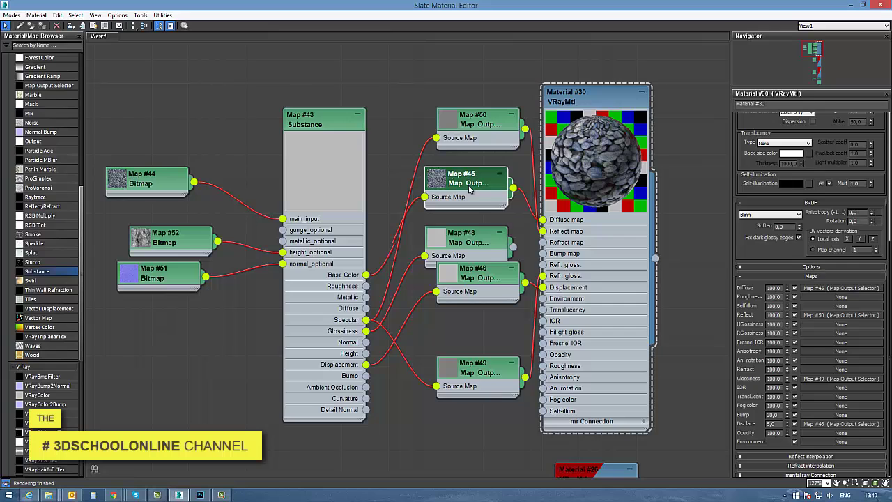
left_click(134, 25)
scroll(385, 286, "up", 5)
middle_click_drag(405, 164, 373, 334)
left_click_drag(537, 433, 502, 362)
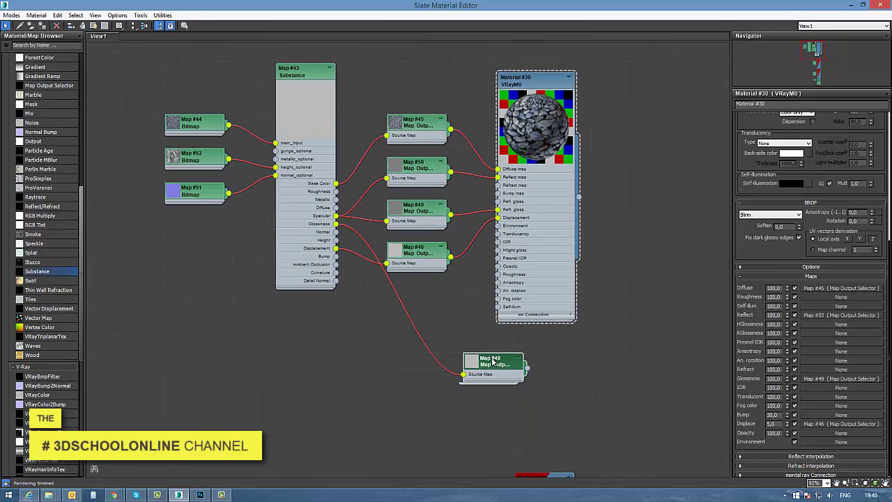
middle_click_drag(479, 356, 465, 402)
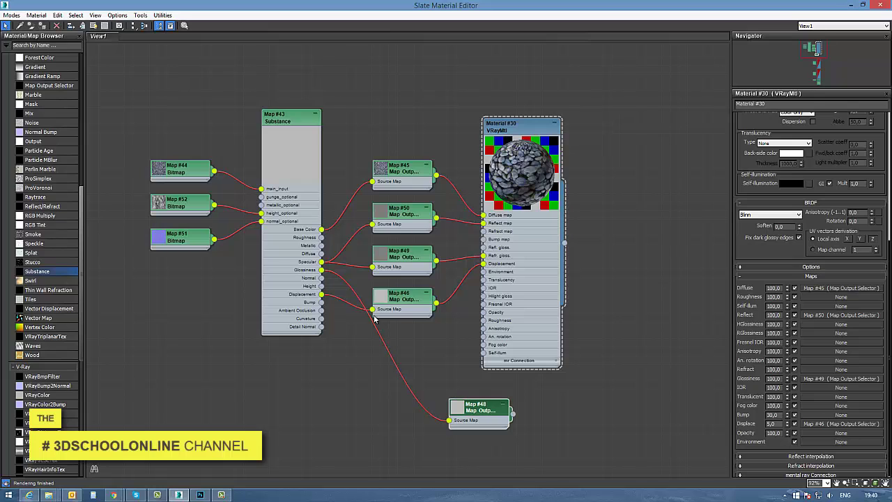
left_click_drag(488, 411, 414, 366)
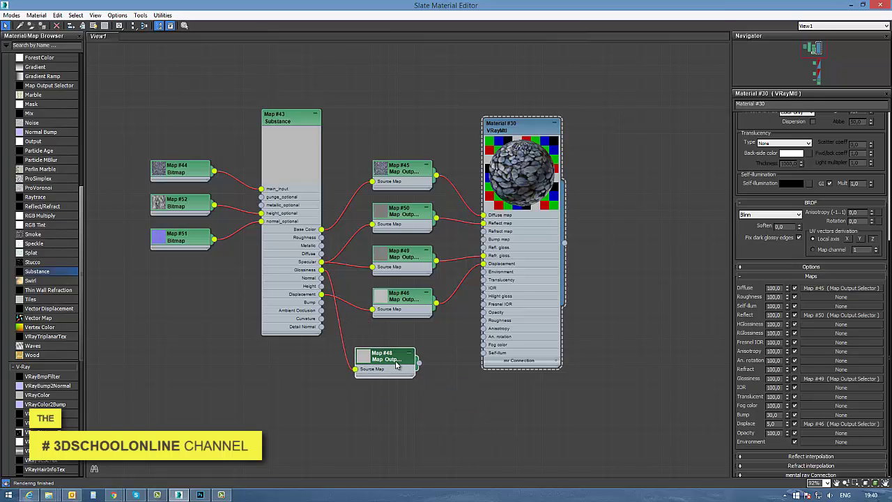
key("Delete")
key("z")
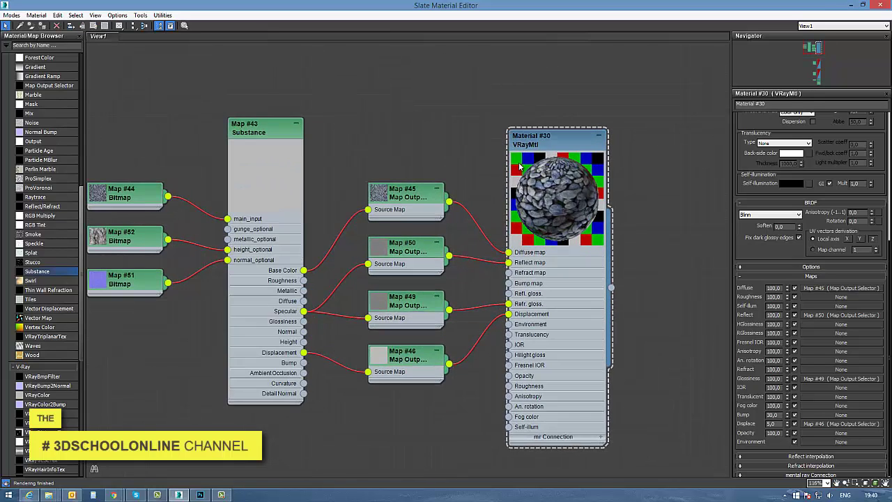
Assign the VRayMtl to the arch geometry in the scene and show its texture in the viewport.
double_click(527, 6)
left_click_drag(458, 133, 416, 123)
middle_click_drag(474, 311, 293, 263)
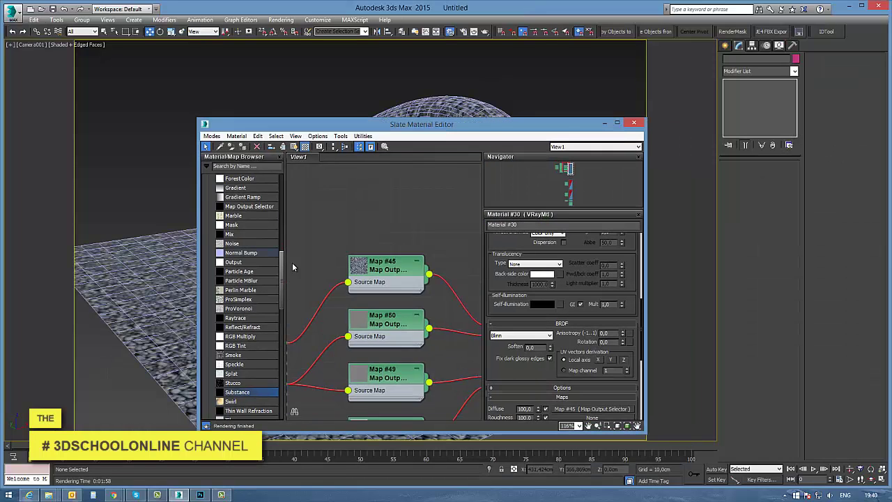
scroll(371, 283, "down", 2)
middle_click_drag(434, 352, 399, 257)
left_click_drag(396, 349, 448, 105)
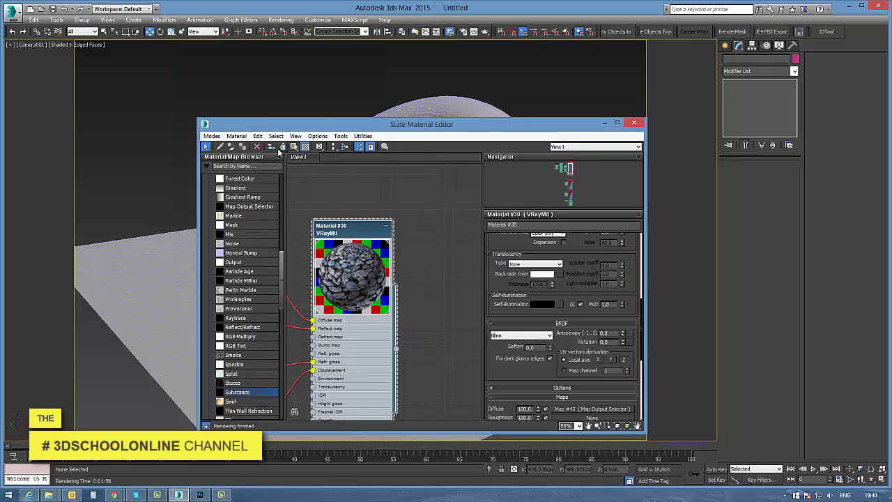
left_click(294, 147)
left_click(604, 123)
Render the region over the arch's front leg in the V-Ray frame buffer.
right_click(519, 169)
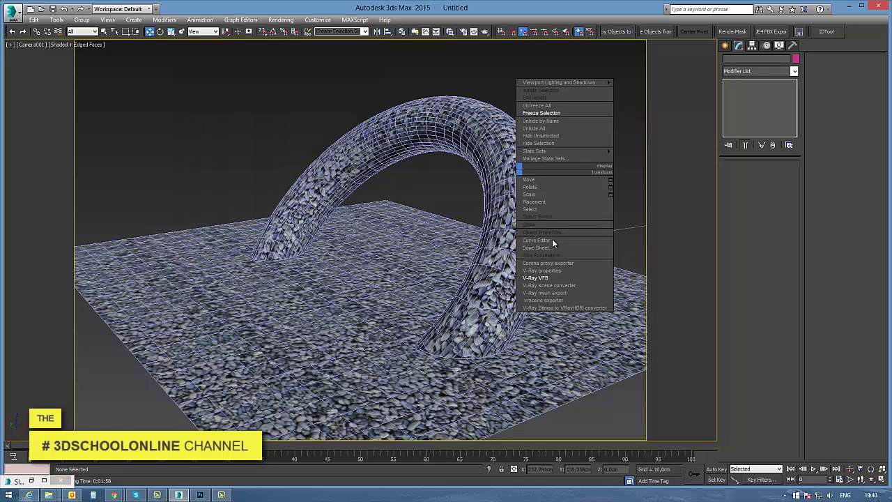
left_click(547, 278)
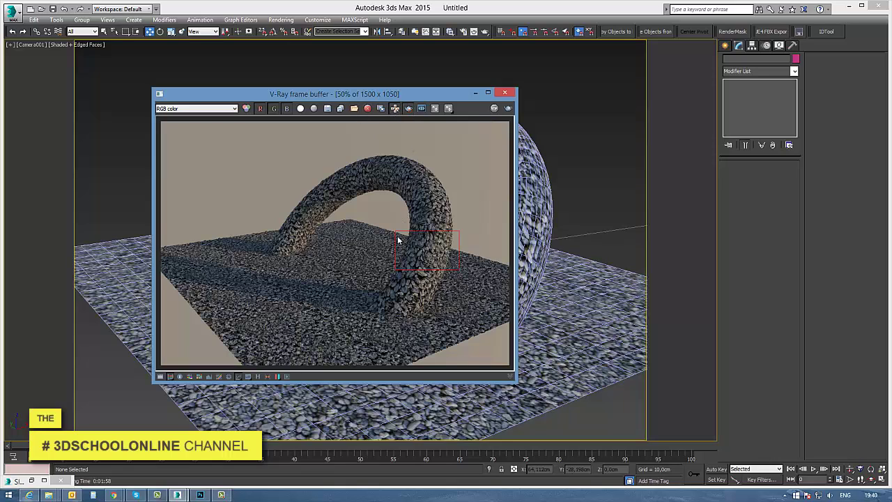
left_click(509, 108)
double_click(449, 94)
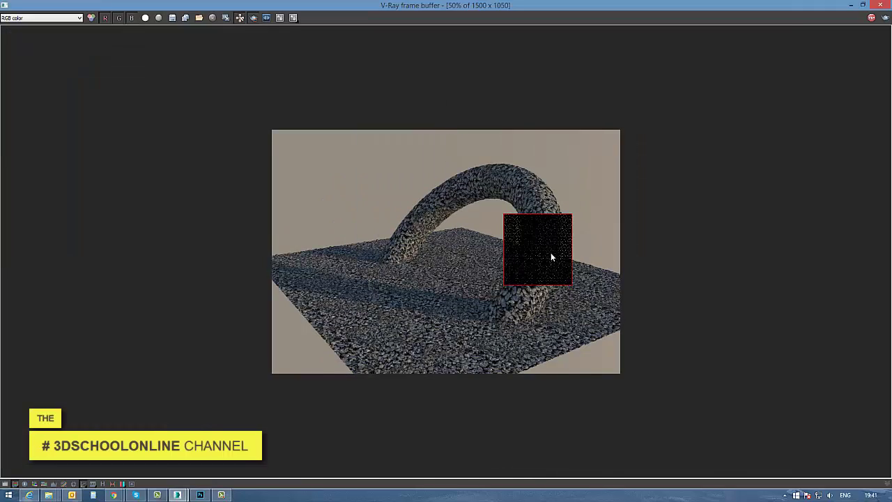
Examine the rendered pebbles on the arch at 100% and 200%, turning off the render region to compare with the surrounding image.
scroll(550, 256, "up", 1)
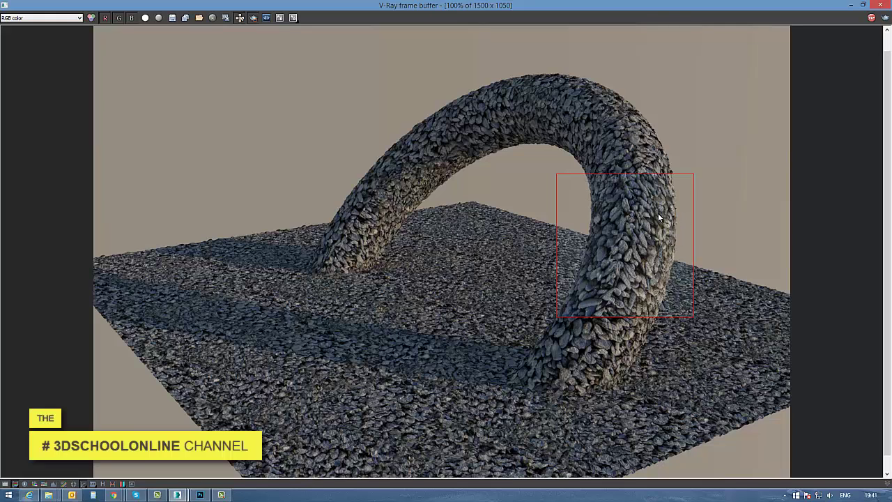
scroll(629, 237, "up", 1)
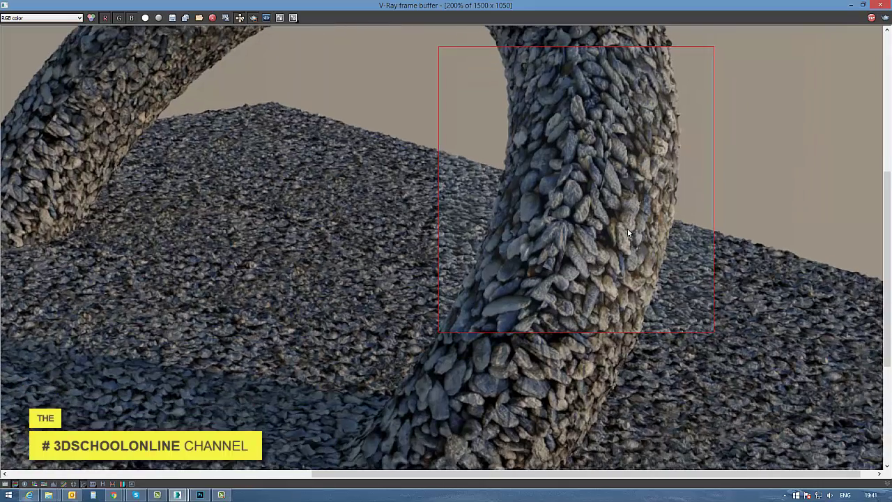
middle_click_drag(519, 225, 496, 149)
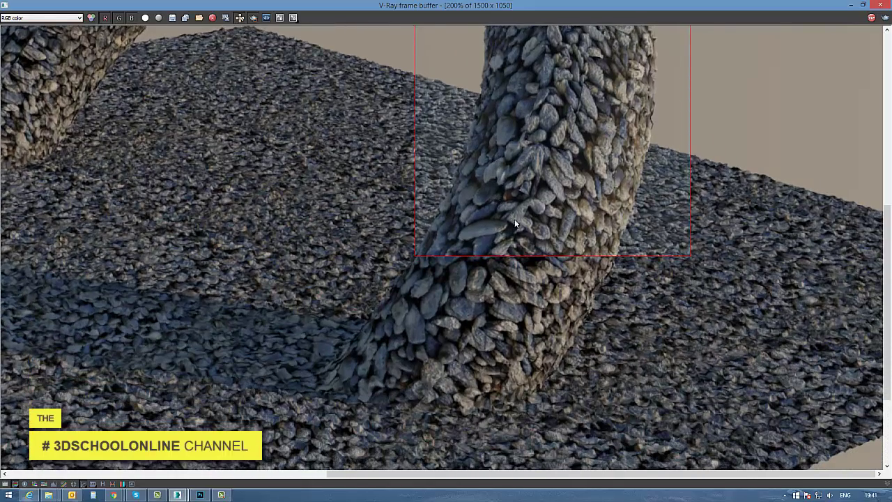
middle_click_drag(515, 218, 528, 242)
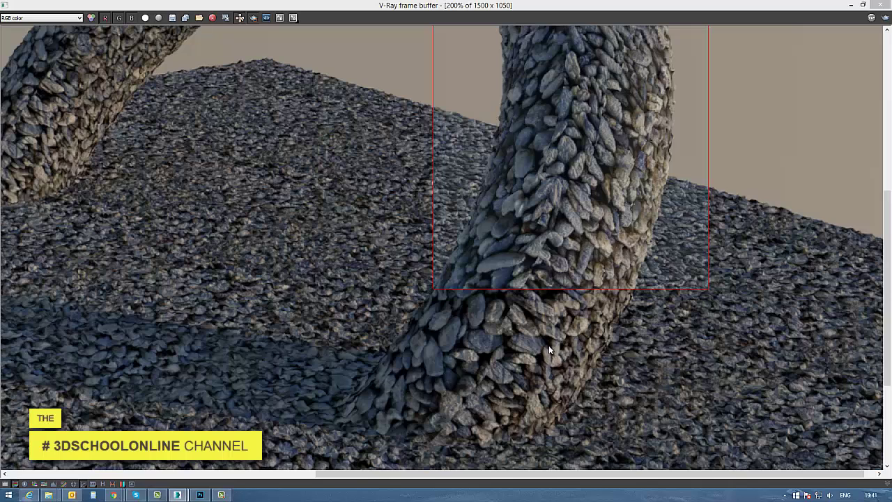
scroll(597, 235, "down", 1)
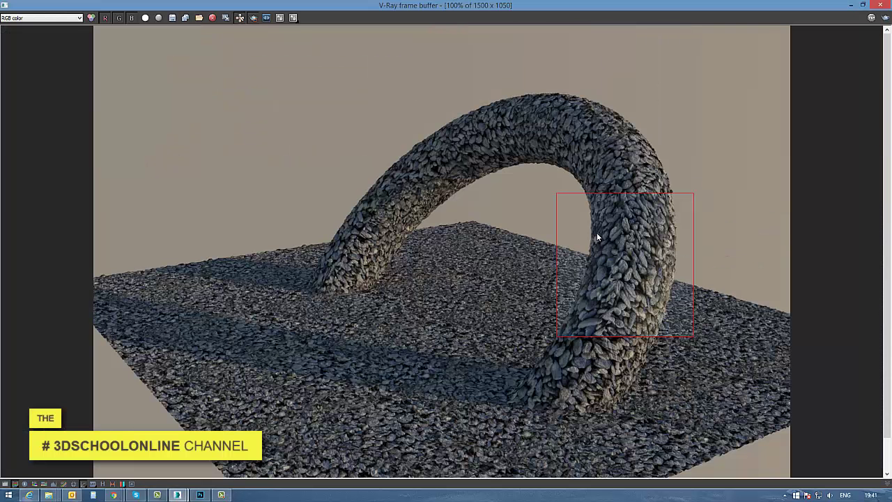
left_click(239, 17)
scroll(486, 230, "down", 1)
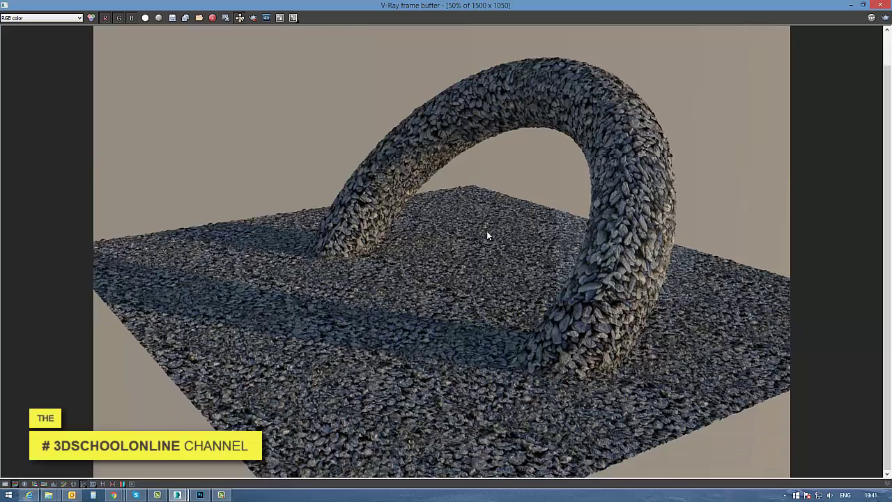
scroll(496, 235, "up", 1)
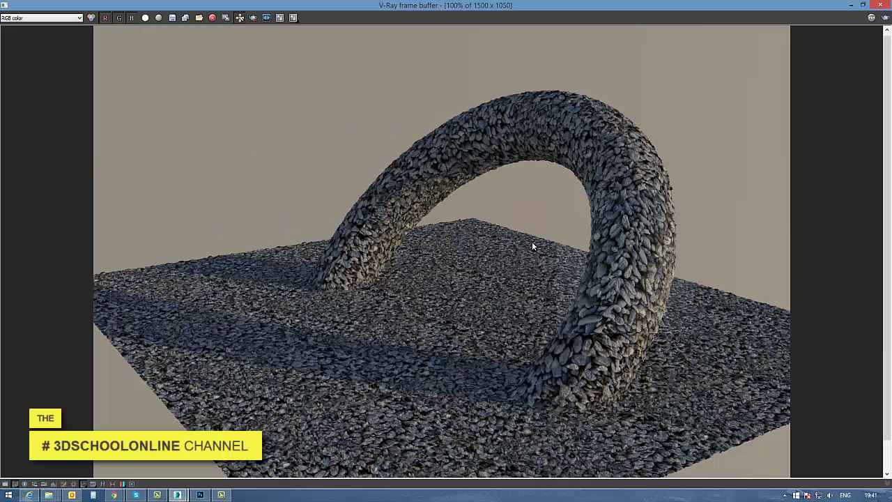
scroll(664, 286, "up", 1)
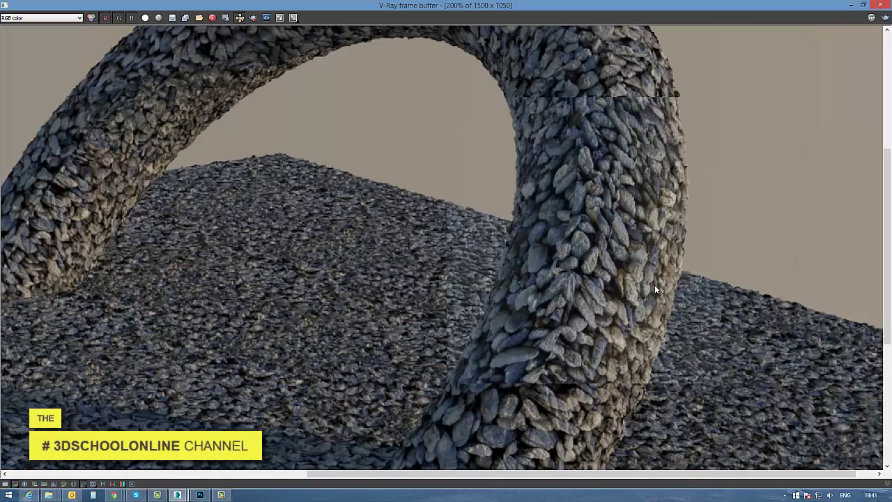